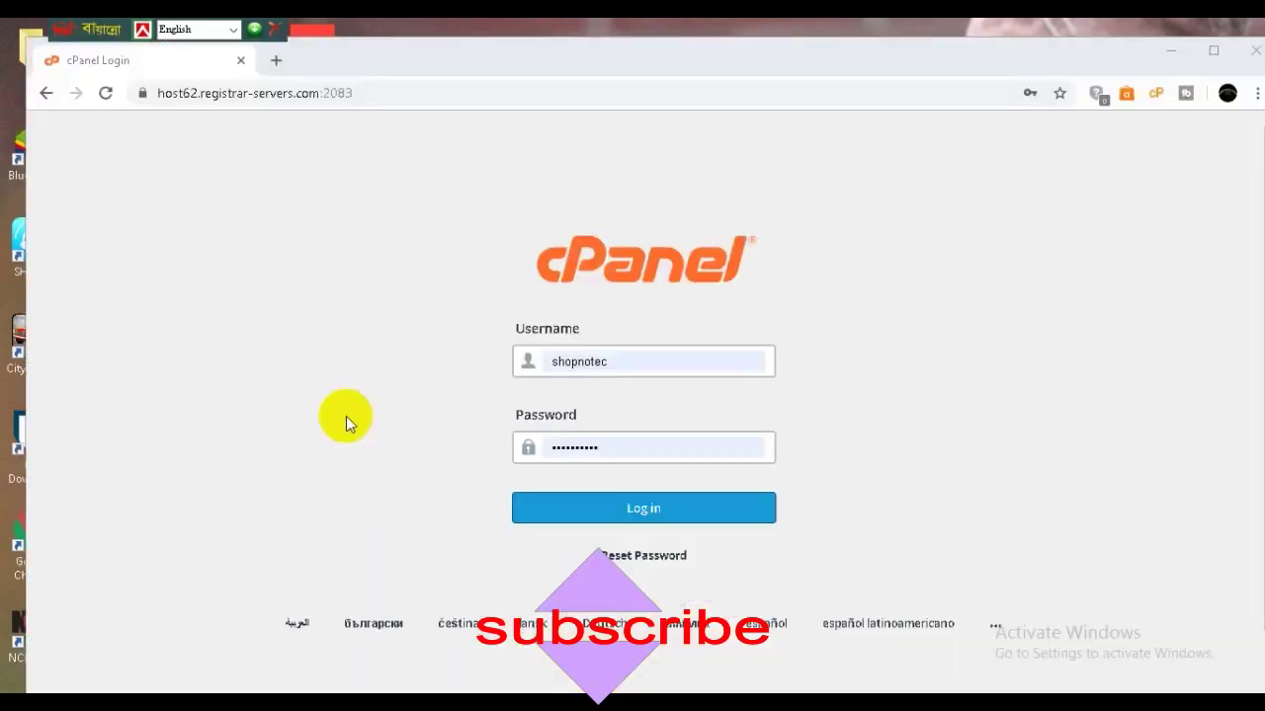
# Log in to cPanel with the prefilled credentials and open the public_html folder in File Manager.
pyautogui.click(640, 521)
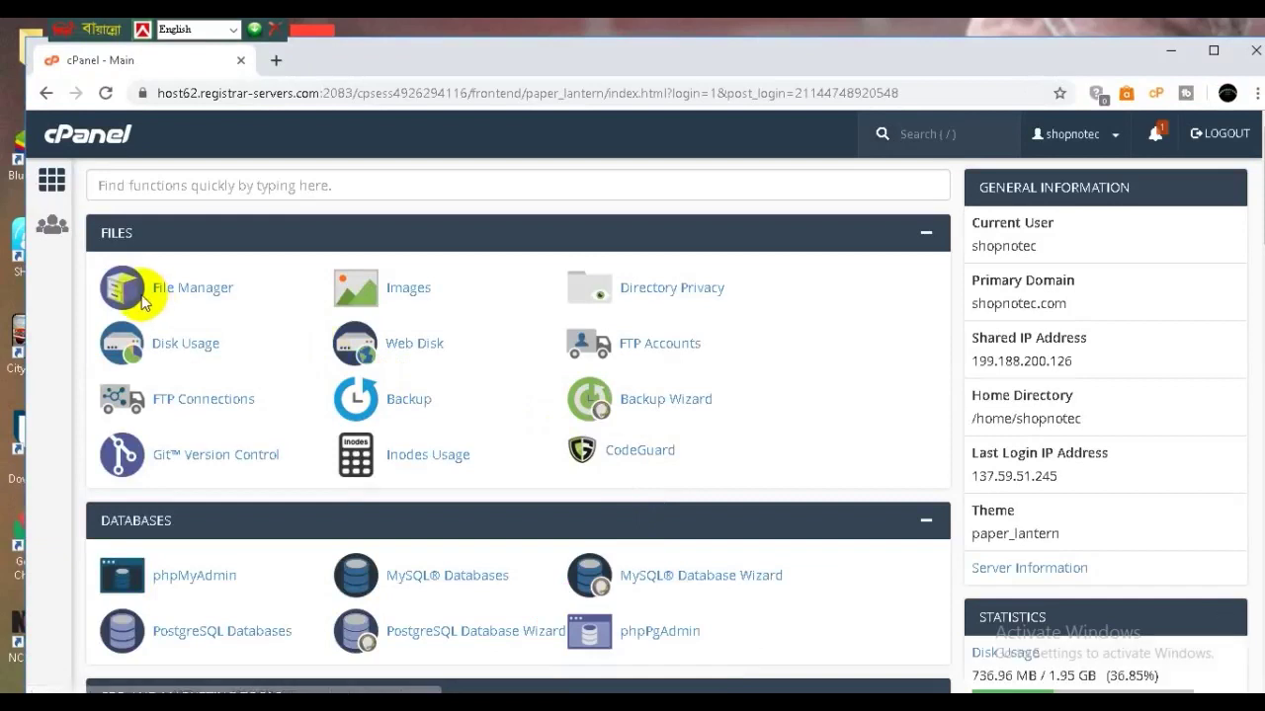
pyautogui.click(158, 296)
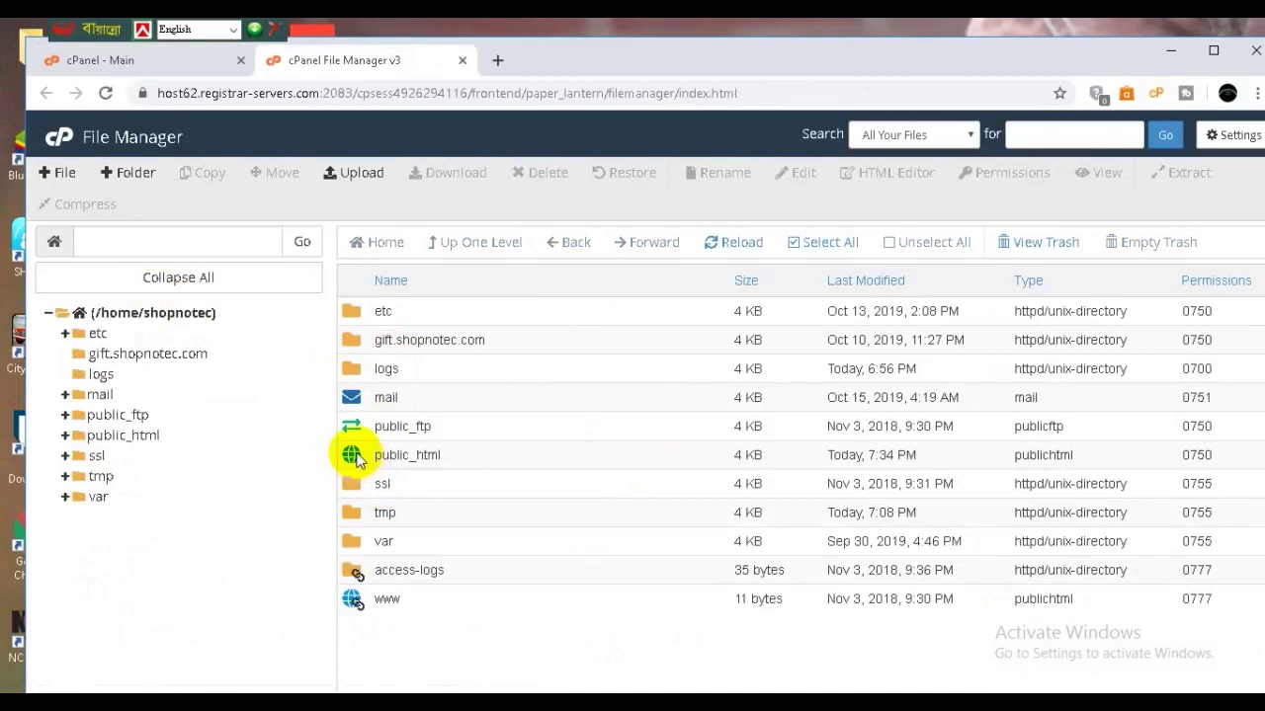
pyautogui.click(357, 460)
pyautogui.doubleClick(356, 460)
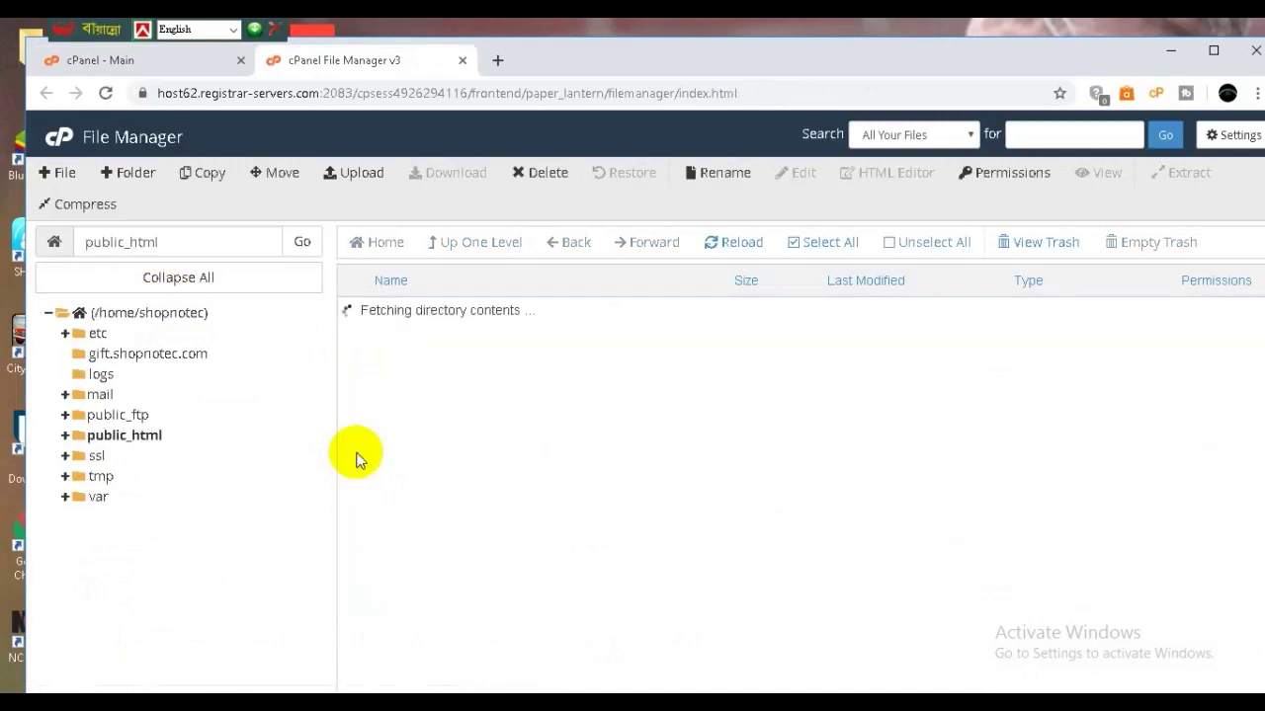
pyautogui.scroll(-2, 543, 445)
pyautogui.scroll(-3, 543, 445)
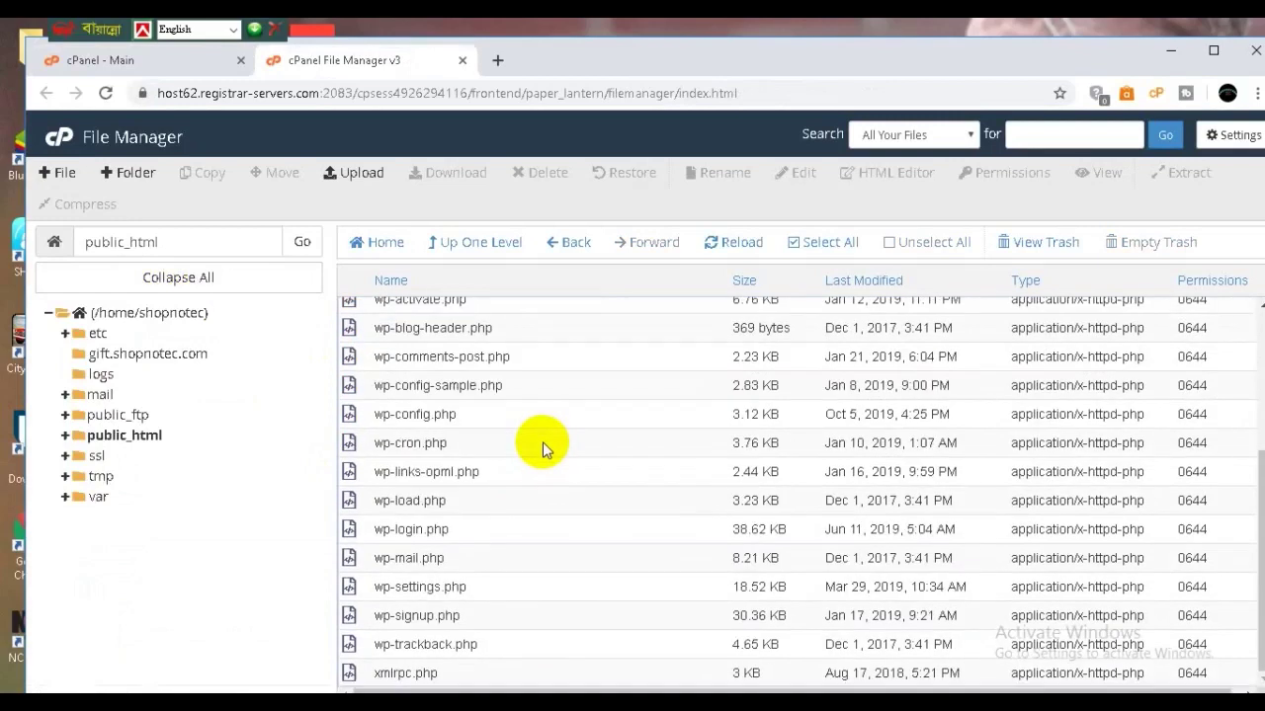
# Start a file upload to public_html and browse to the apps\pc folder on Local Disk (E:).
pyautogui.click(341, 177)
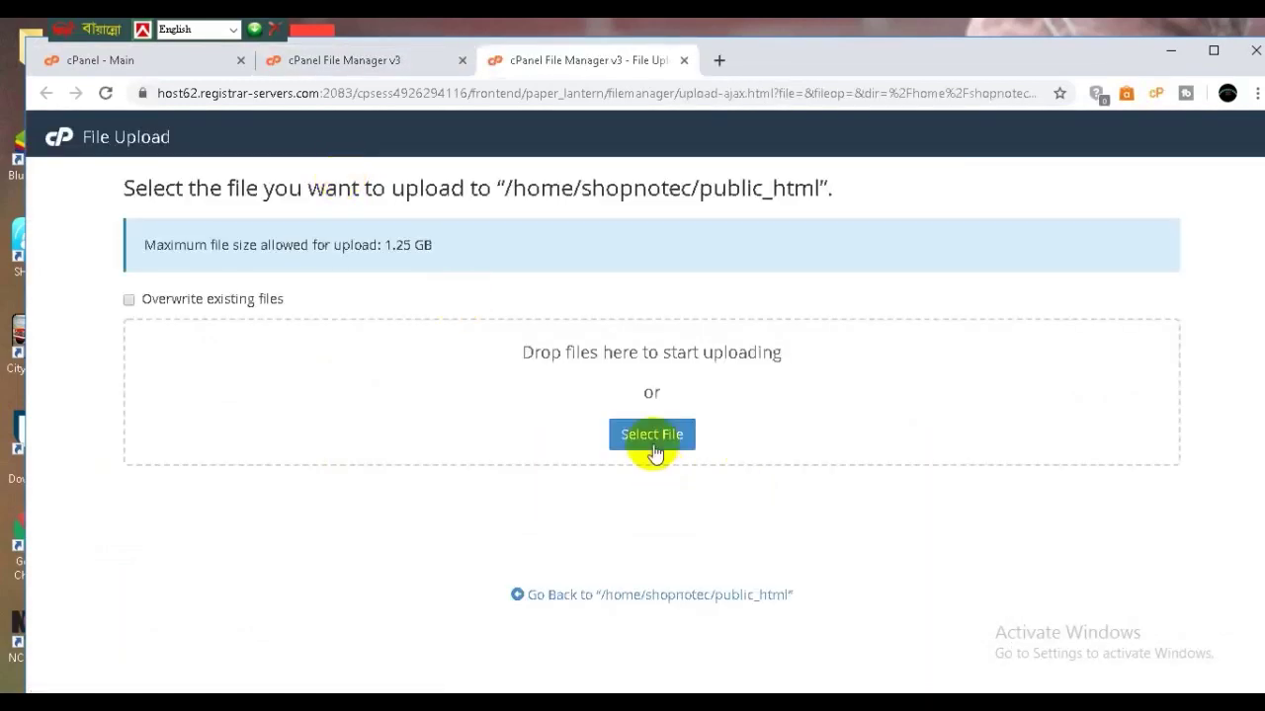
pyautogui.click(645, 436)
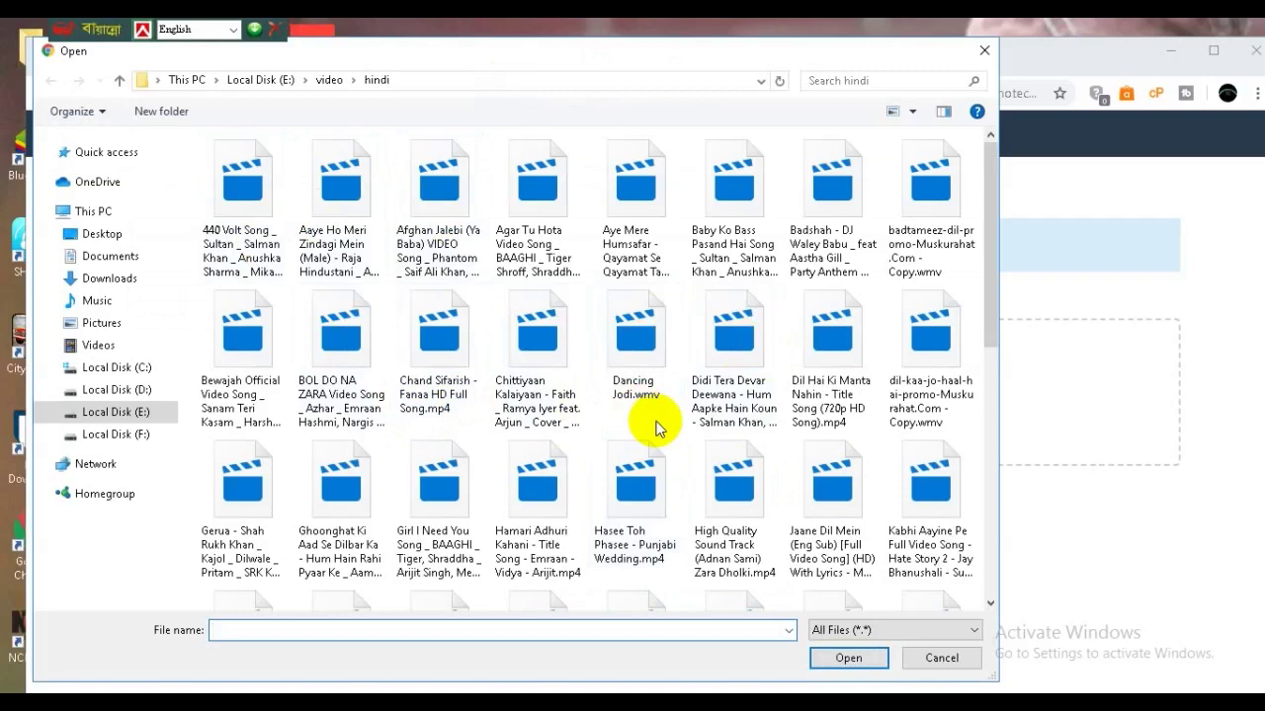
pyautogui.scroll(-3, 656, 427)
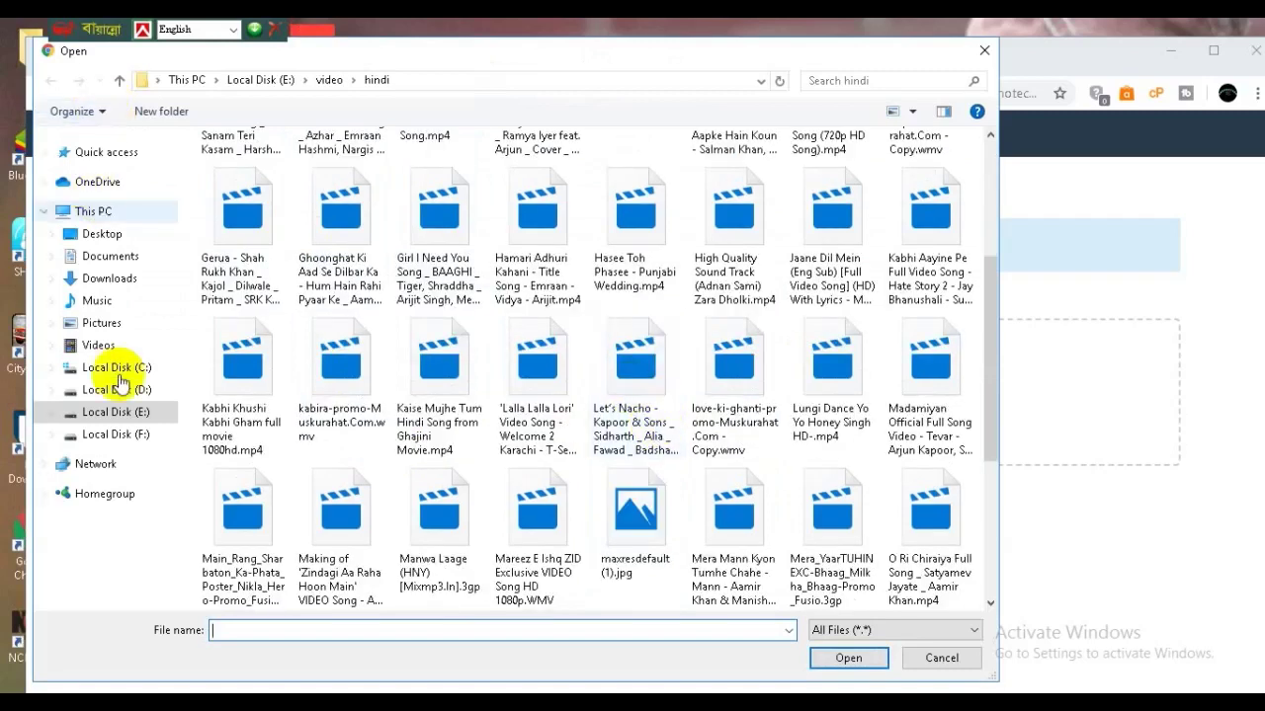
pyautogui.click(107, 413)
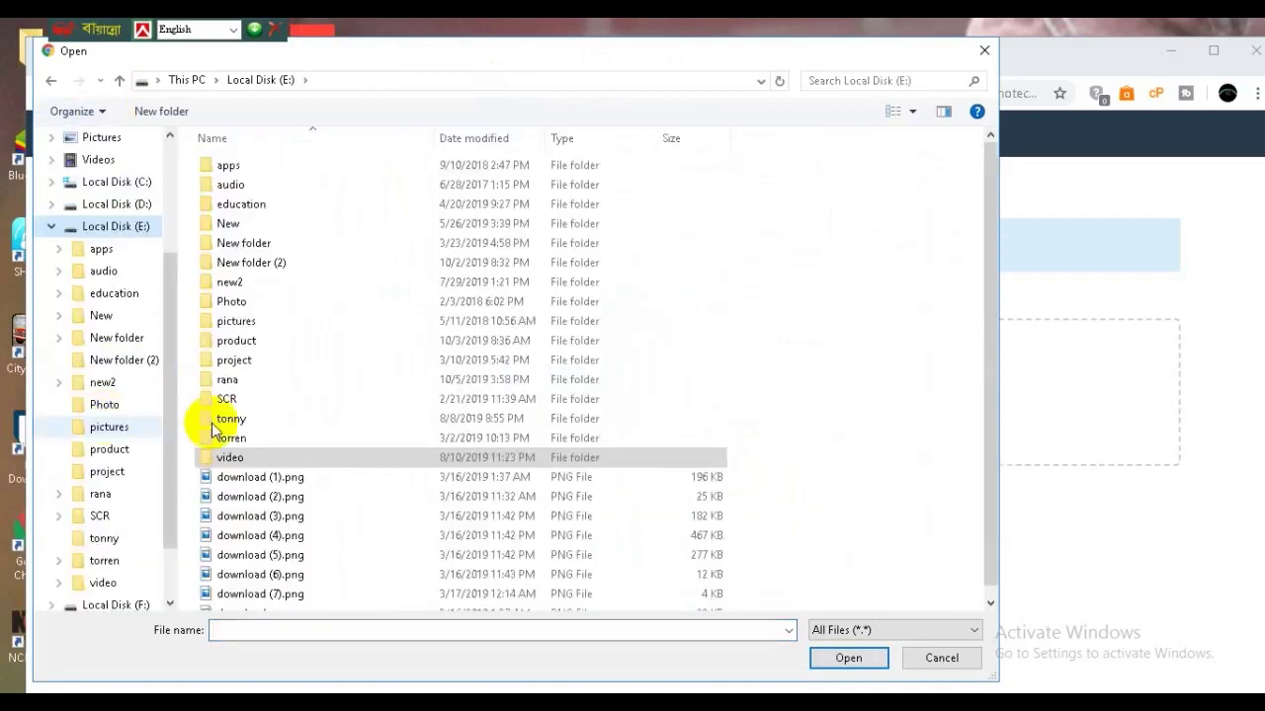
pyautogui.doubleClick(248, 164)
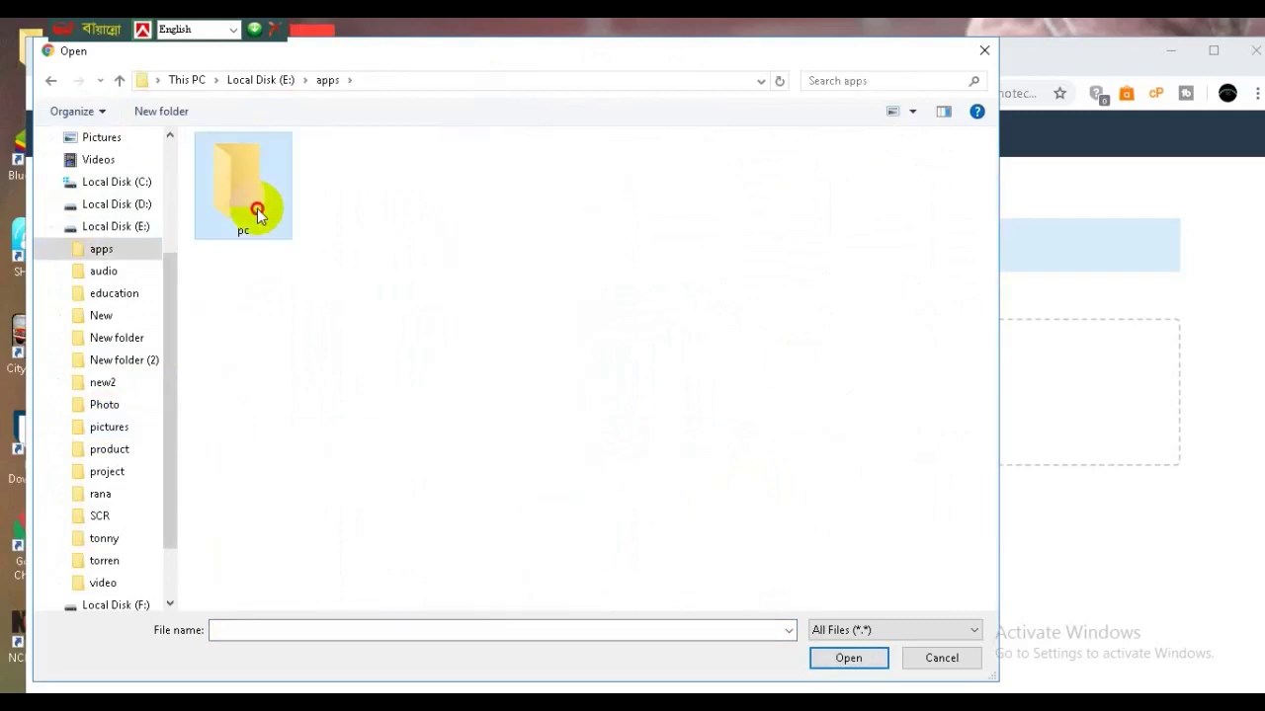
pyautogui.doubleClick(256, 208)
# Find flatsome.zip in the pc folder and upload it to public_html.
pyautogui.scroll(-4, 296, 429)
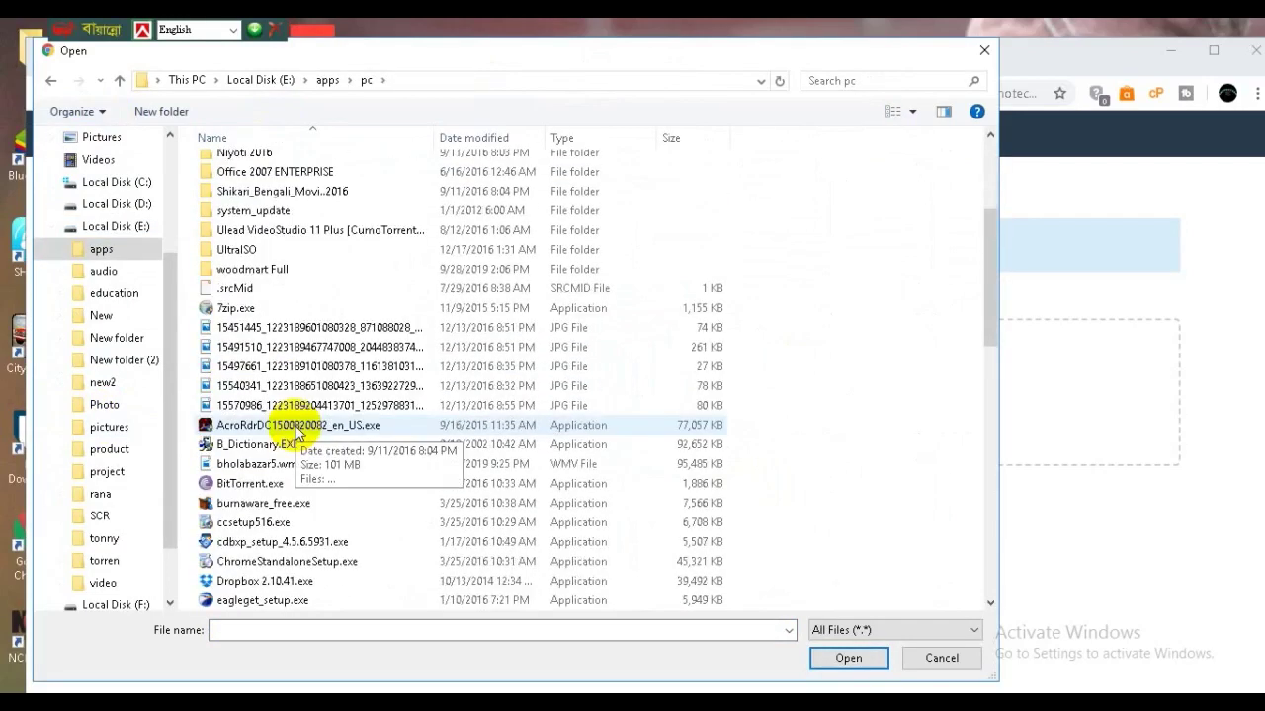
pyautogui.scroll(-3, 296, 434)
pyautogui.scroll(-2, 342, 368)
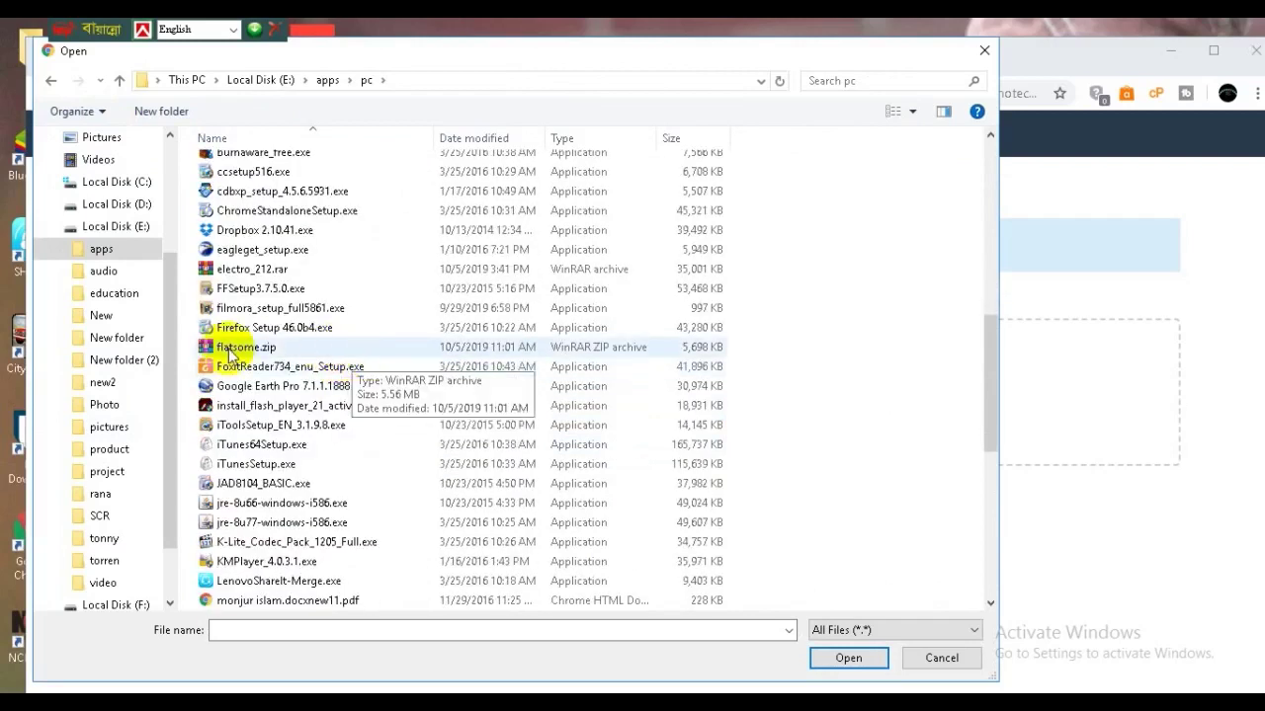
pyautogui.scroll(2, 356, 354)
pyautogui.scroll(-2, 356, 354)
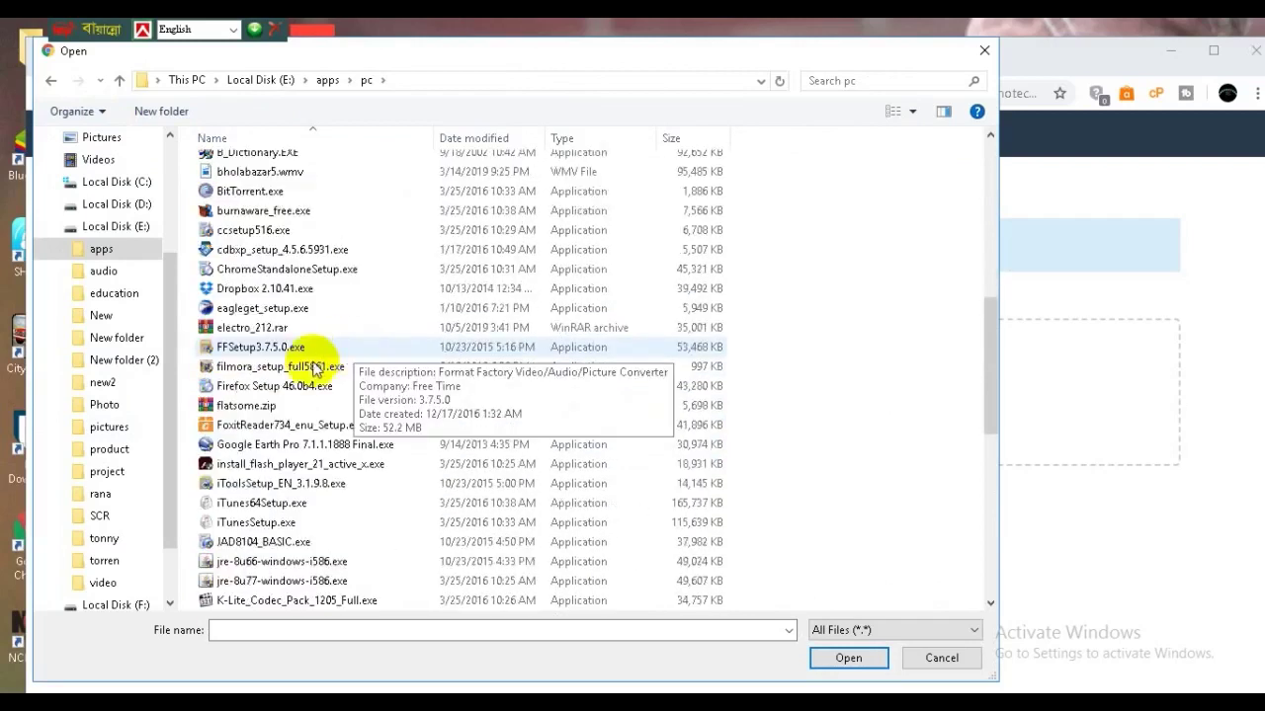
pyautogui.click(287, 406)
pyautogui.click(845, 659)
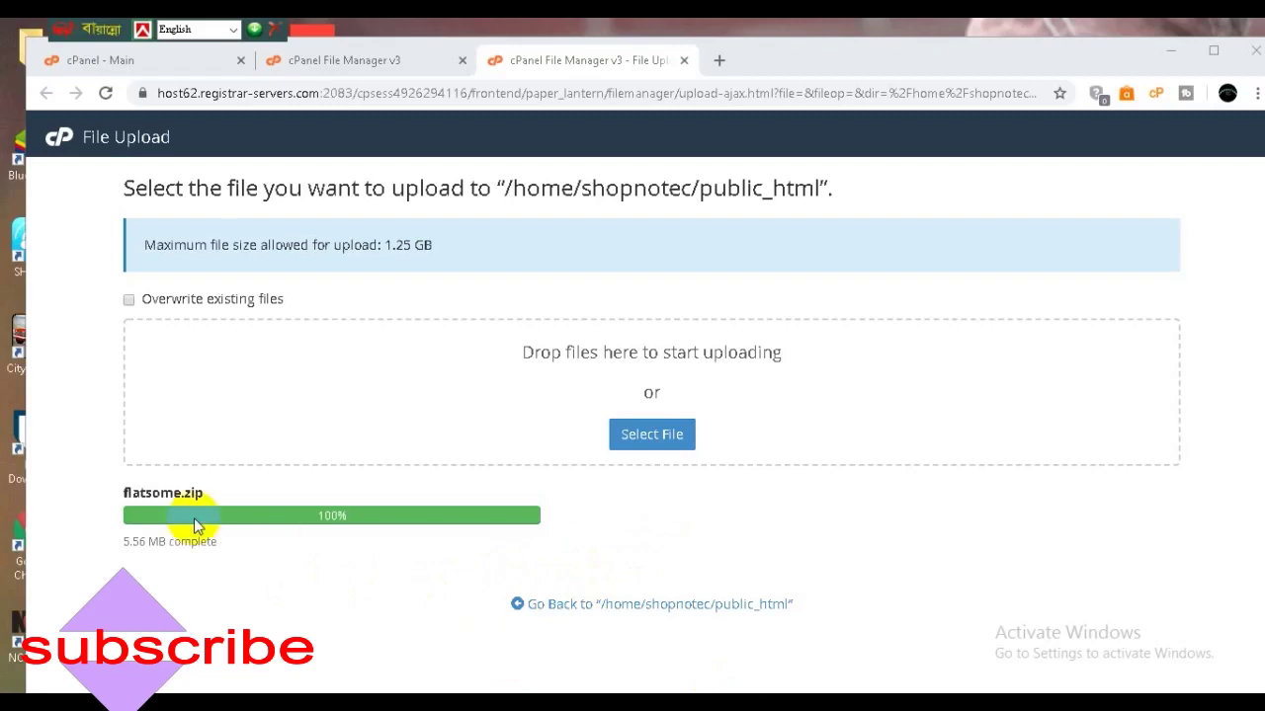
# Copy the uploaded file's name, flatsome.zip, and return to the public_html listing to check for the file.
pyautogui.moveTo(210, 496); pyautogui.dragTo(113, 499)
pyautogui.doubleClick(164, 500)
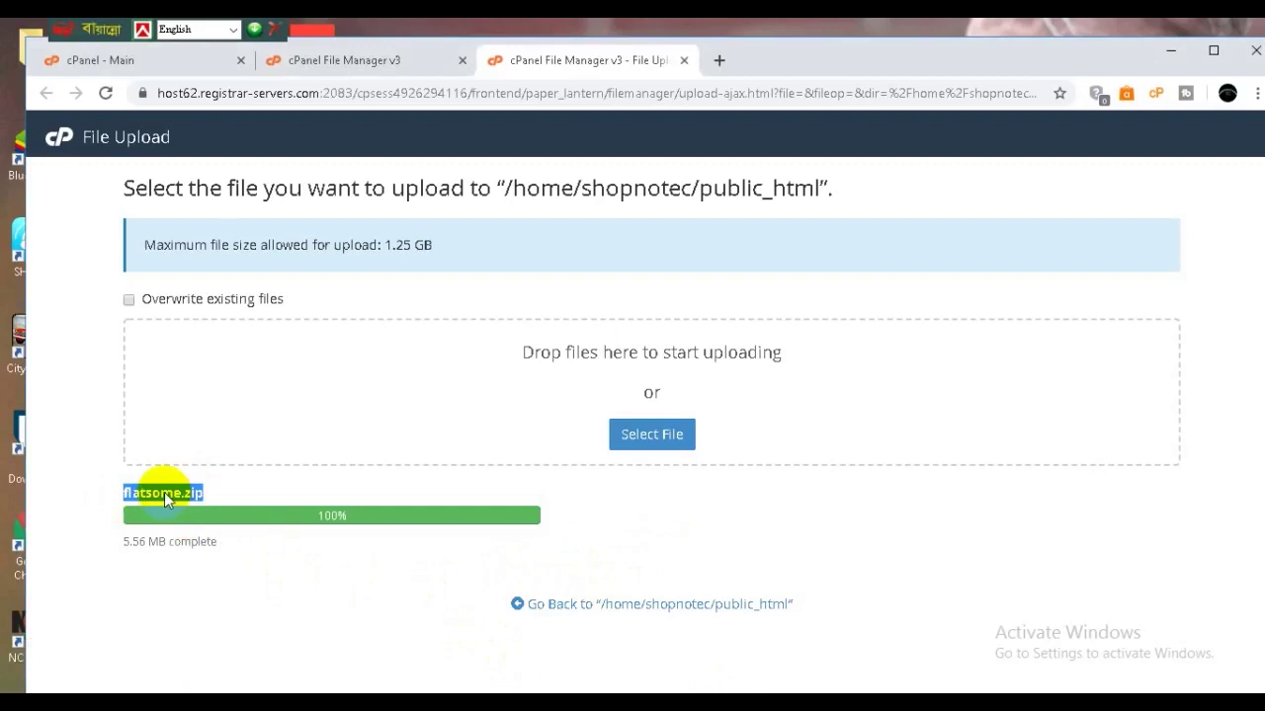
pyautogui.rightClick(164, 492)
pyautogui.click(201, 508)
pyautogui.click(601, 607)
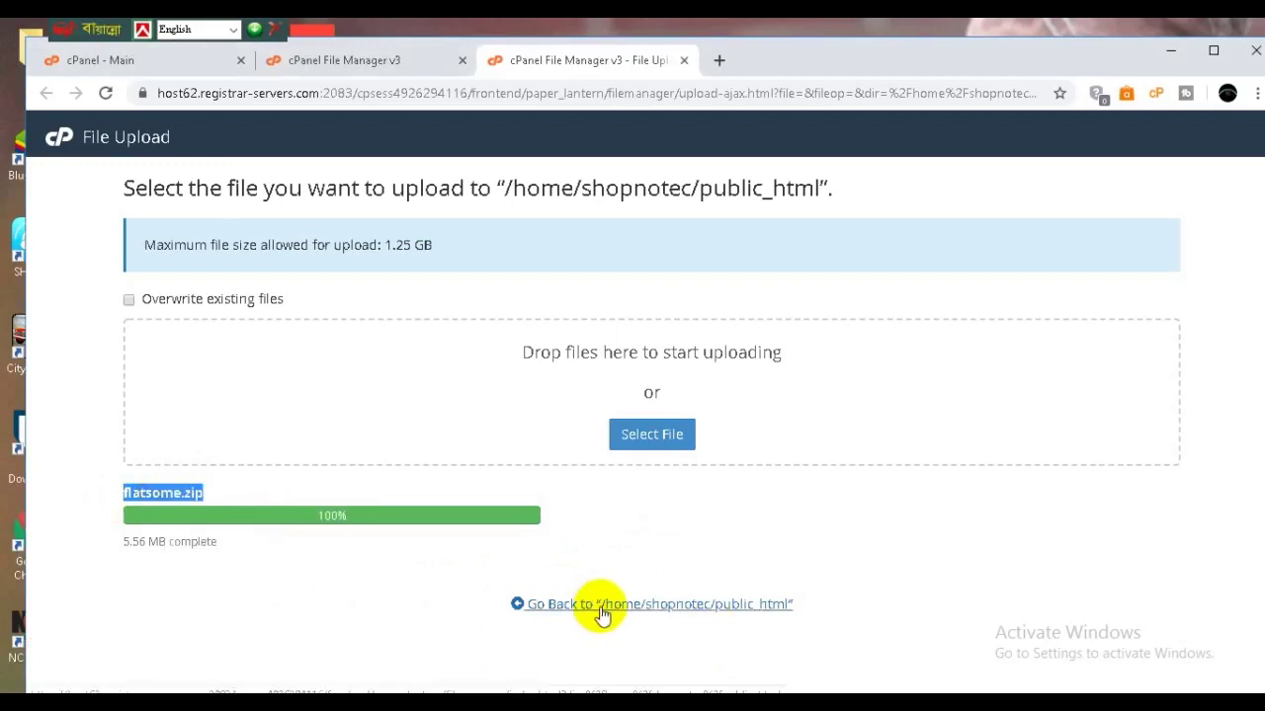
pyautogui.scroll(-3, 537, 502)
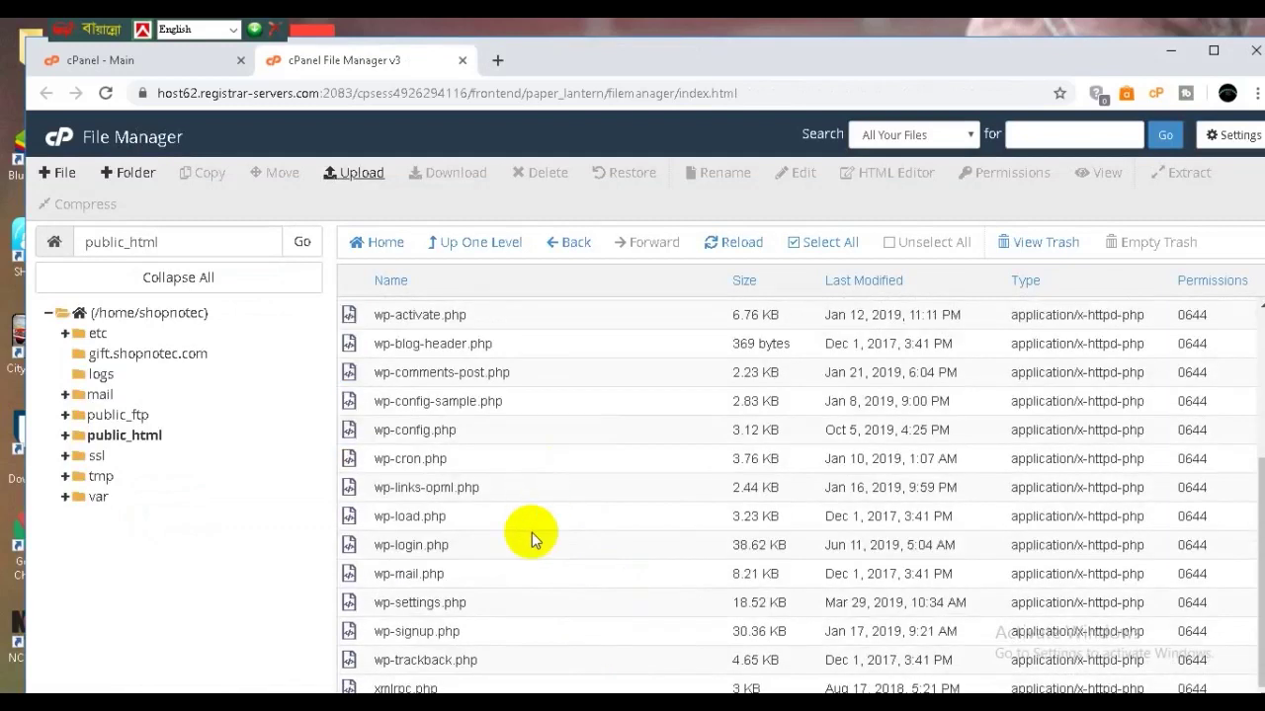
pyautogui.scroll(3, 532, 533)
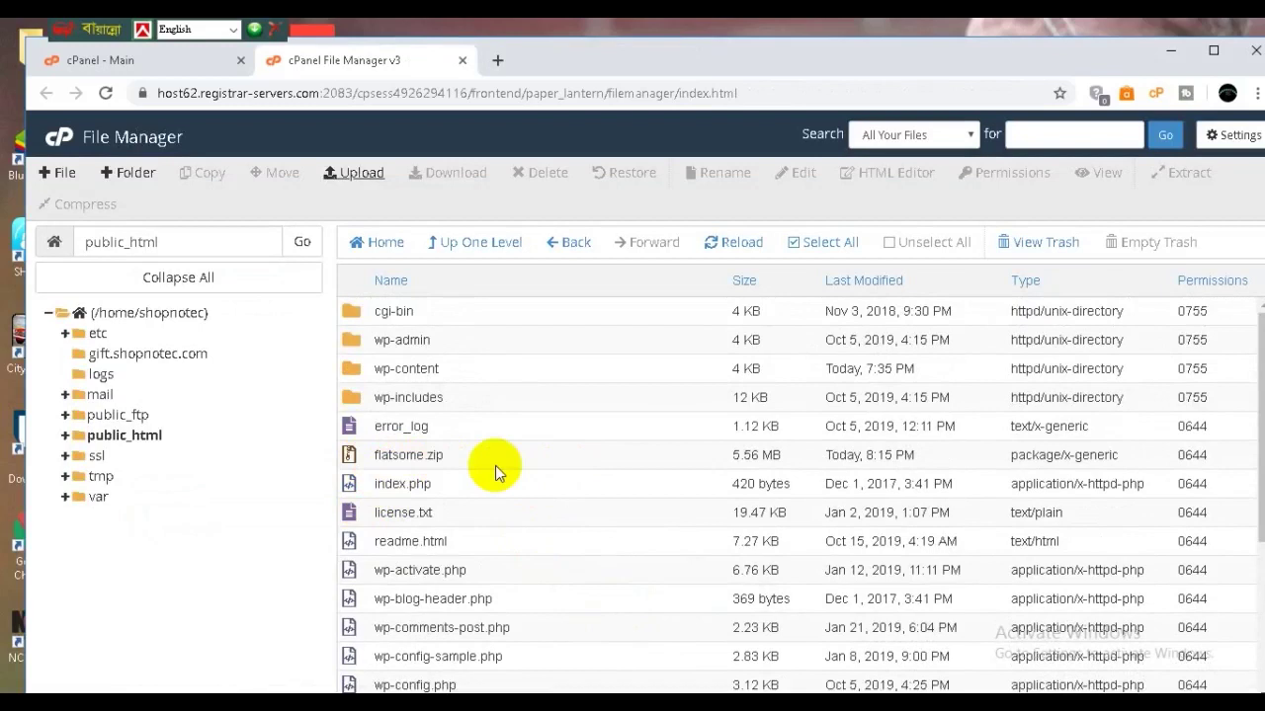
# Download the uploaded archive in a new browser tab from shopnotec.com/flatsome.zip, pasting the copied file name after the domain.
pyautogui.click(496, 60)
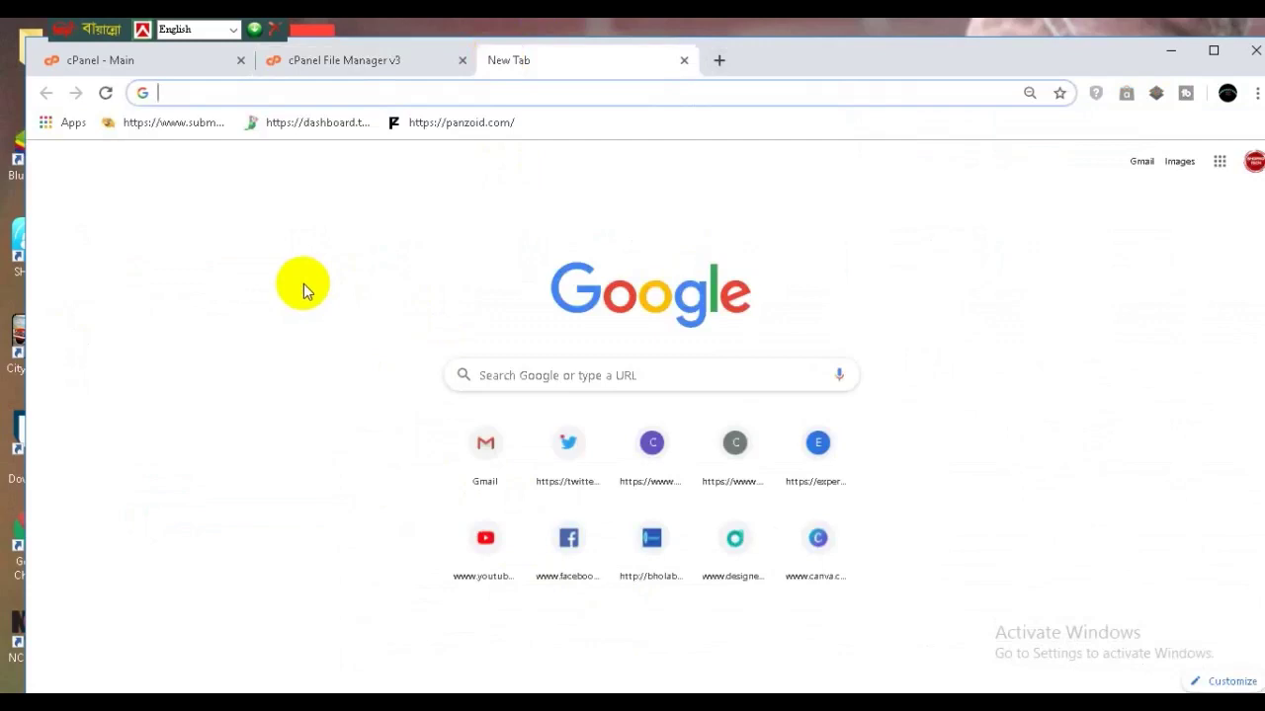
pyautogui.write('shopnotec.com')
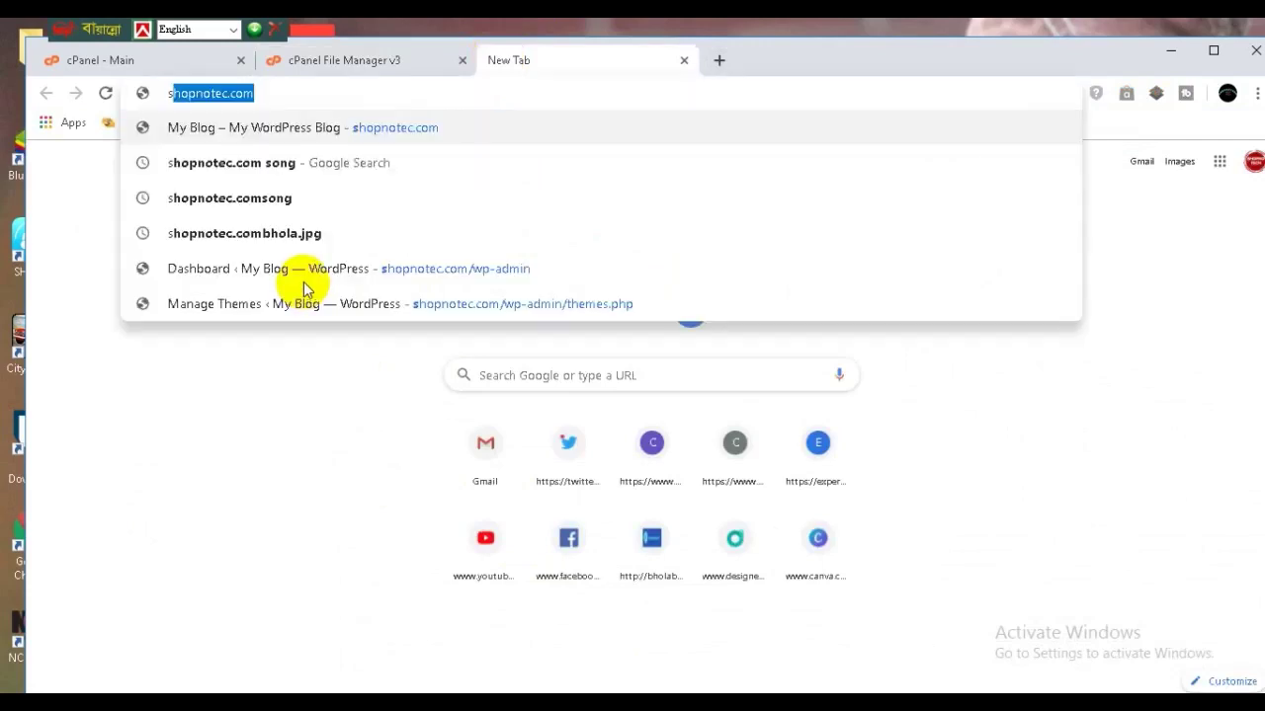
pyautogui.click(260, 93)
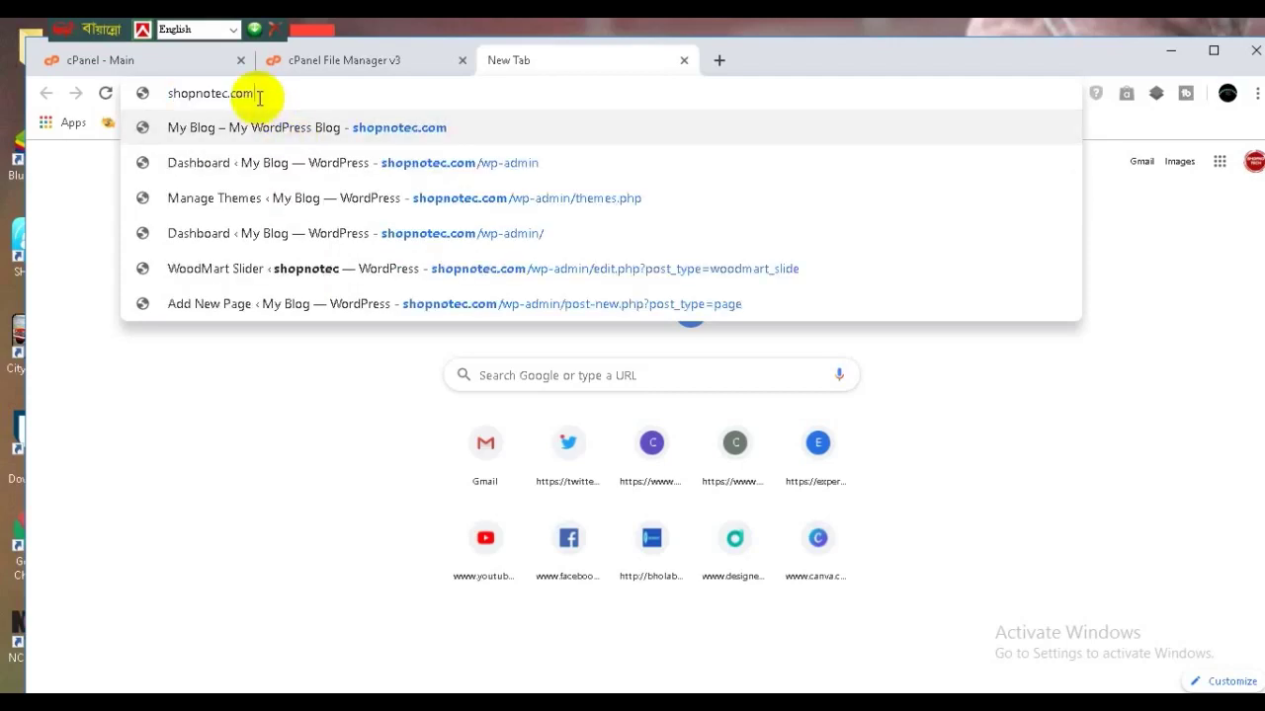
pyautogui.write('/')
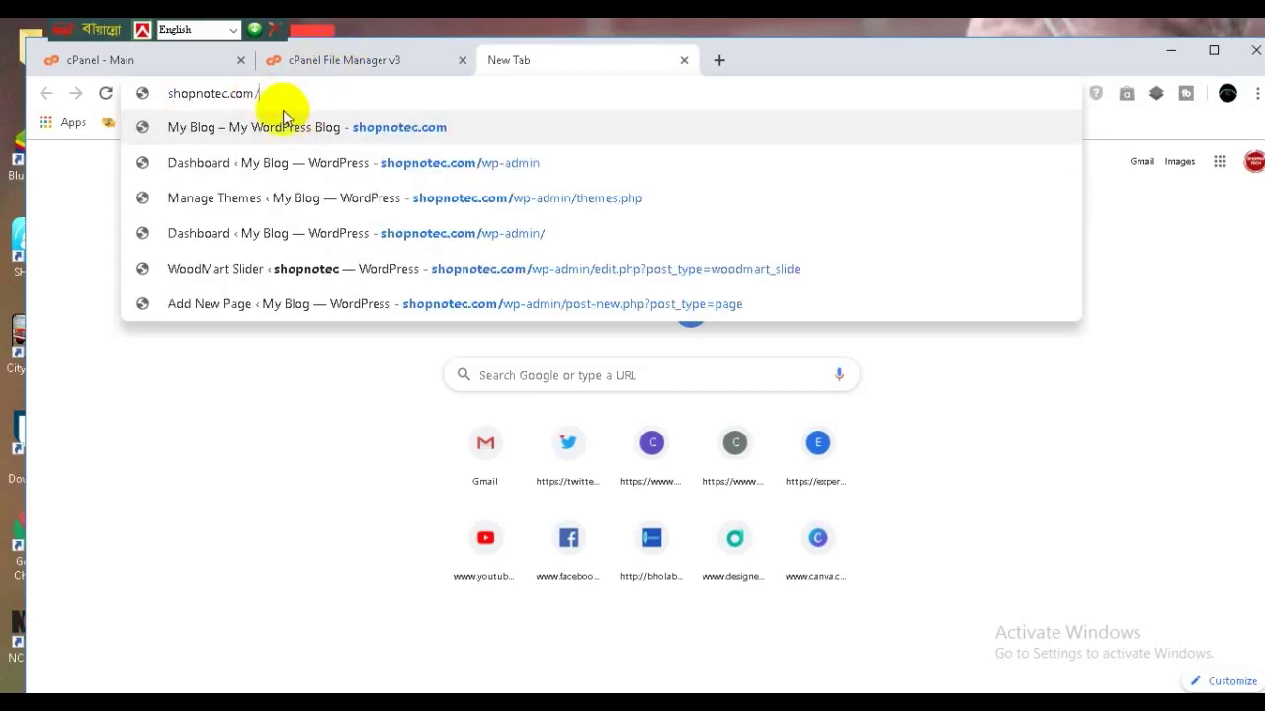
pyautogui.rightClick(267, 93)
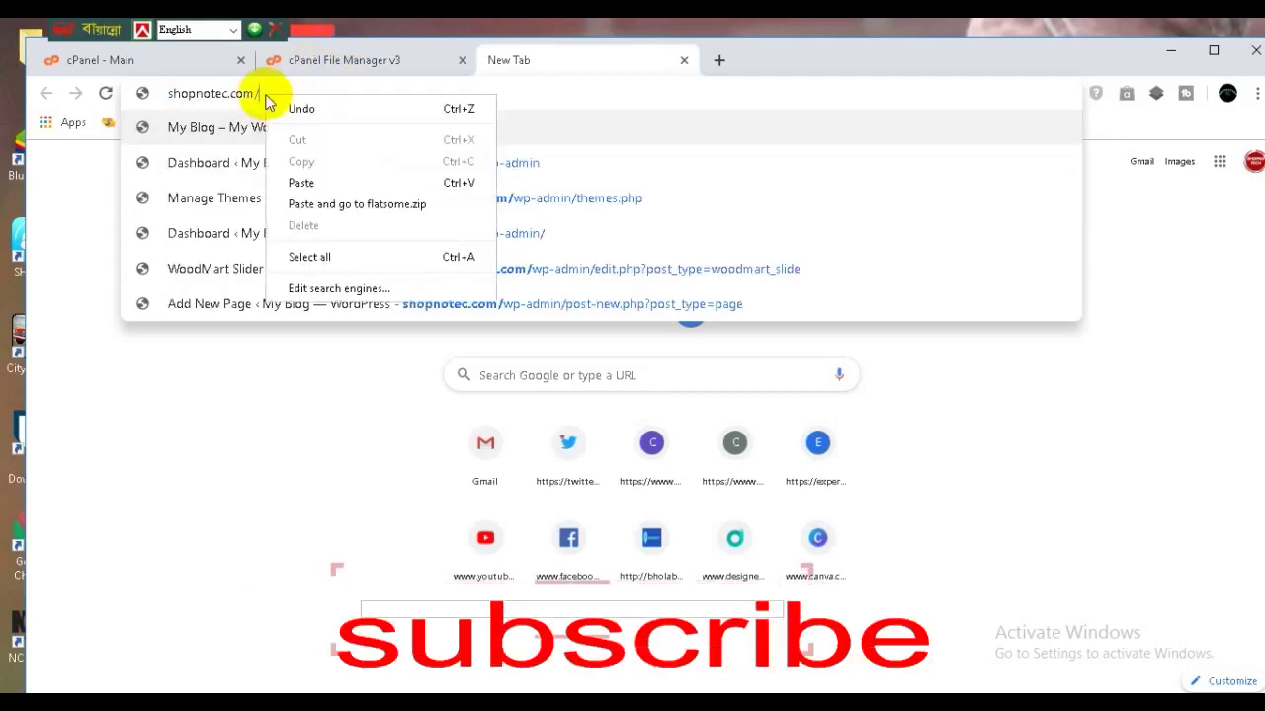
pyautogui.click(297, 182)
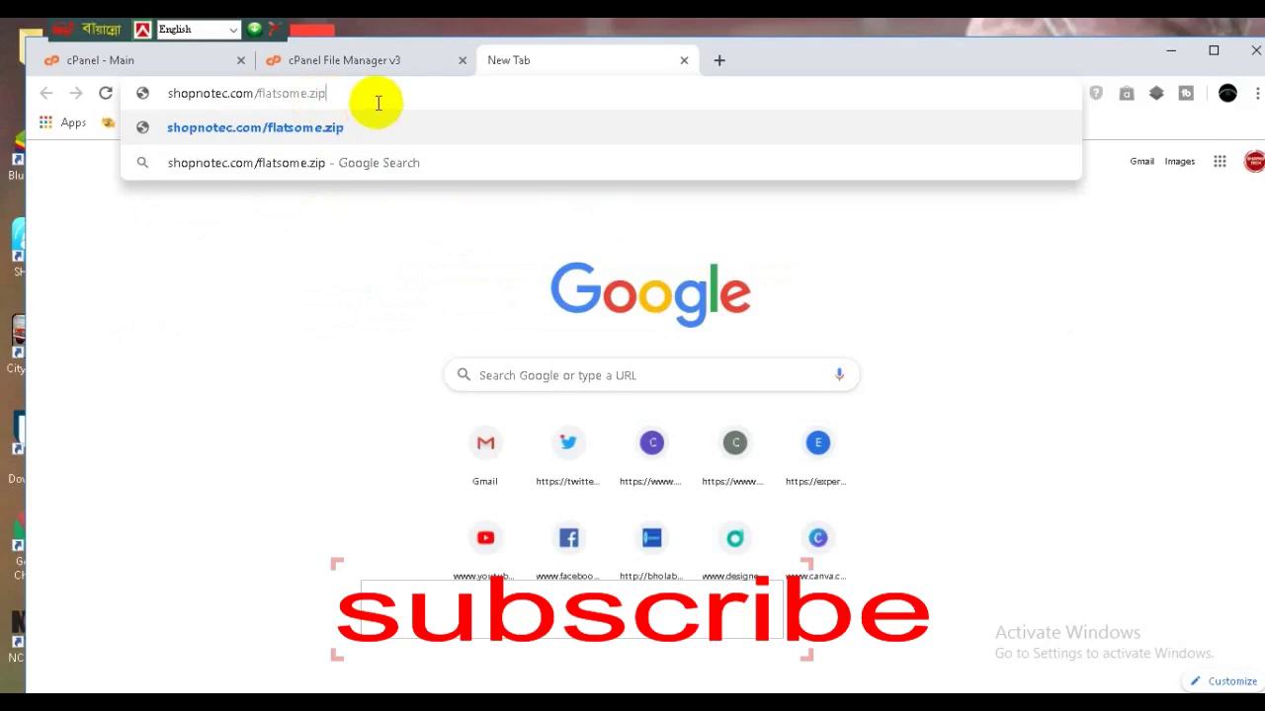
pyautogui.press('Return')
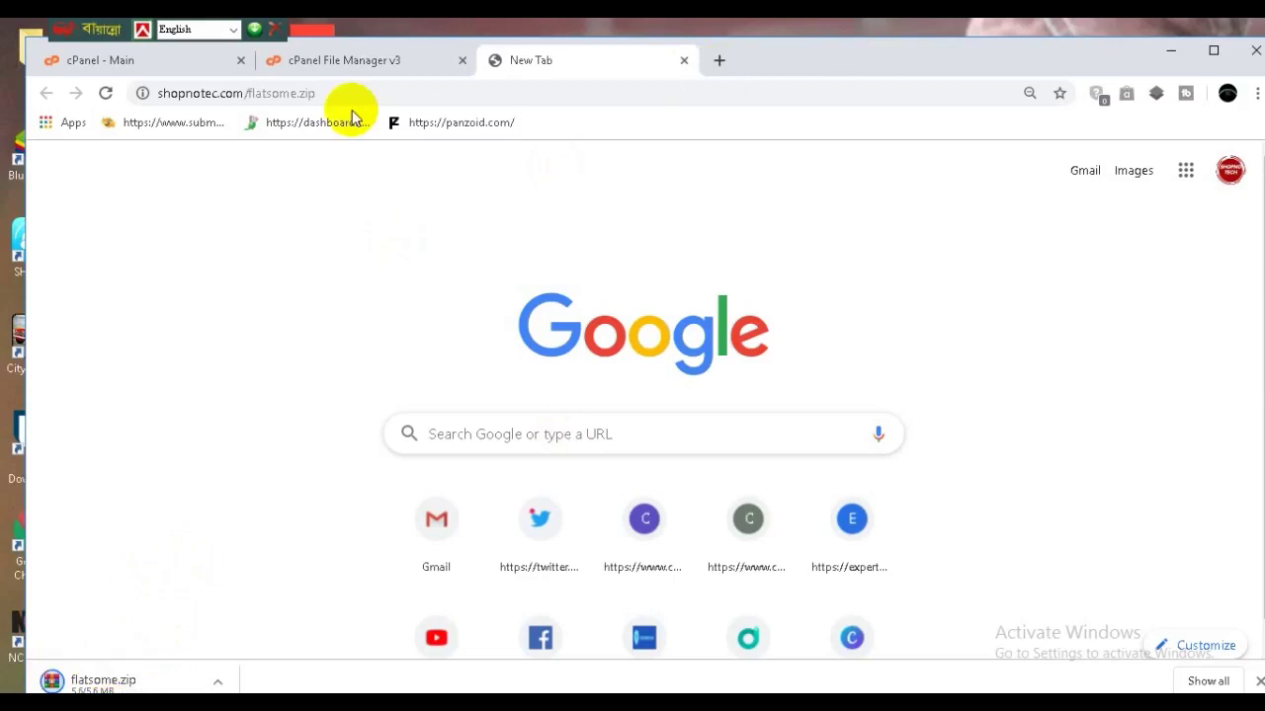
# Return to File Manager and upload the "Afghan Jalebi (Ya Baba)" MP4 video from the video\hindi folder to public_html.
pyautogui.click(343, 62)
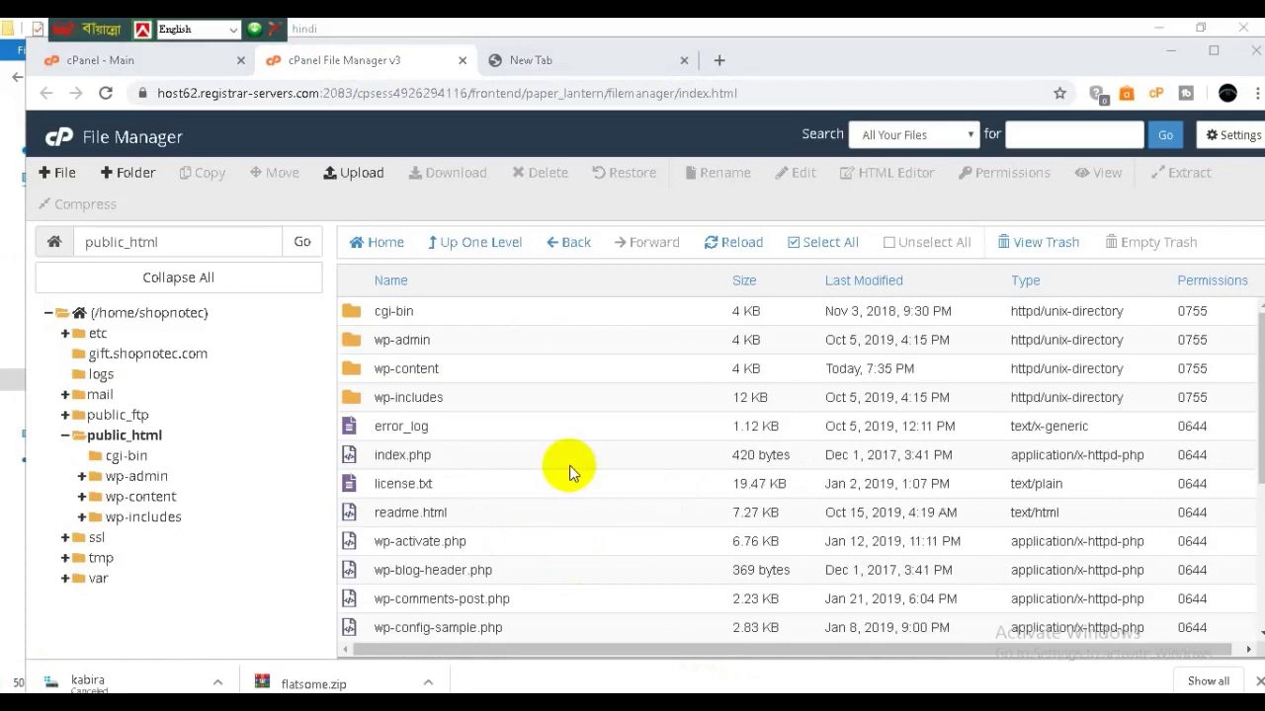
pyautogui.click(354, 175)
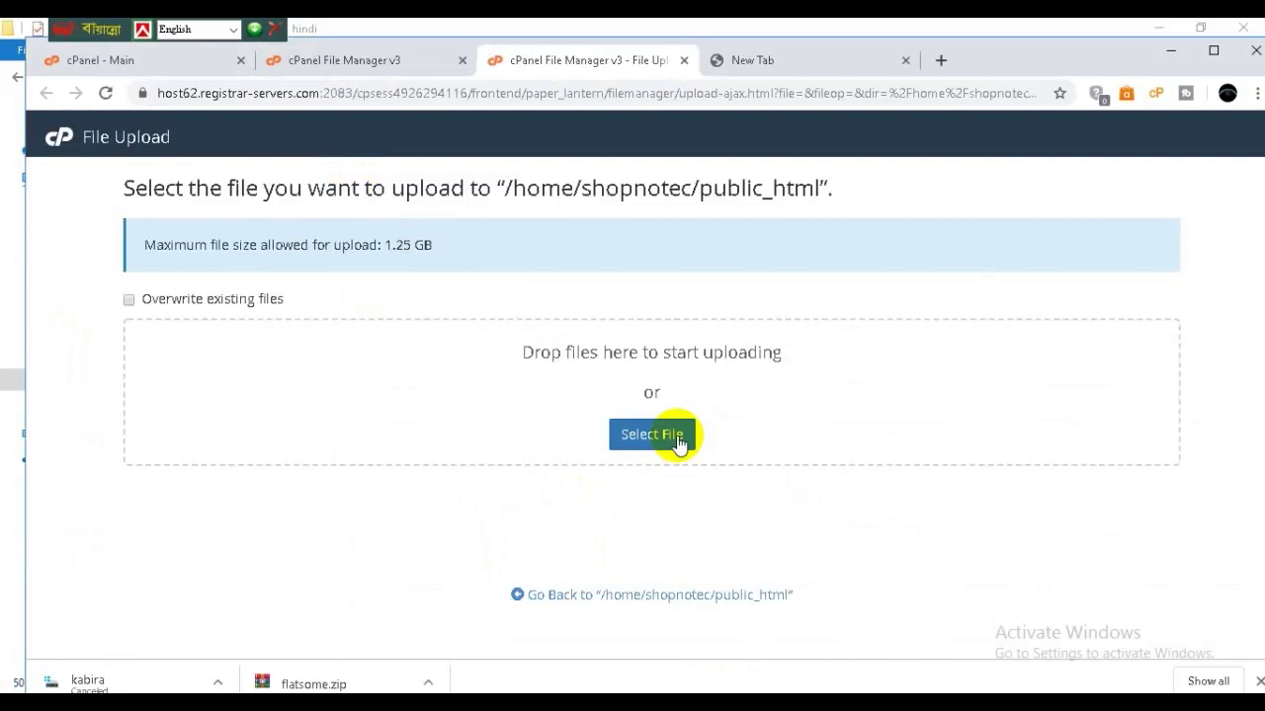
pyautogui.click(678, 441)
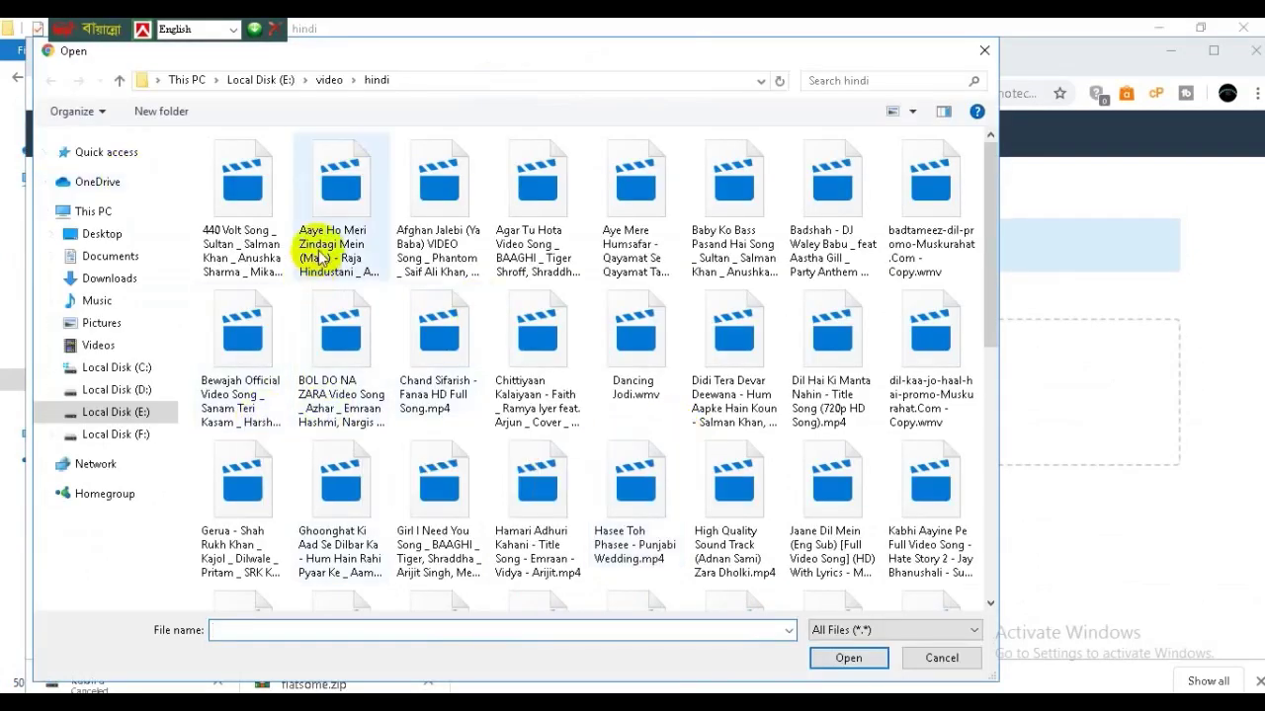
pyautogui.click(425, 247)
pyautogui.click(847, 659)
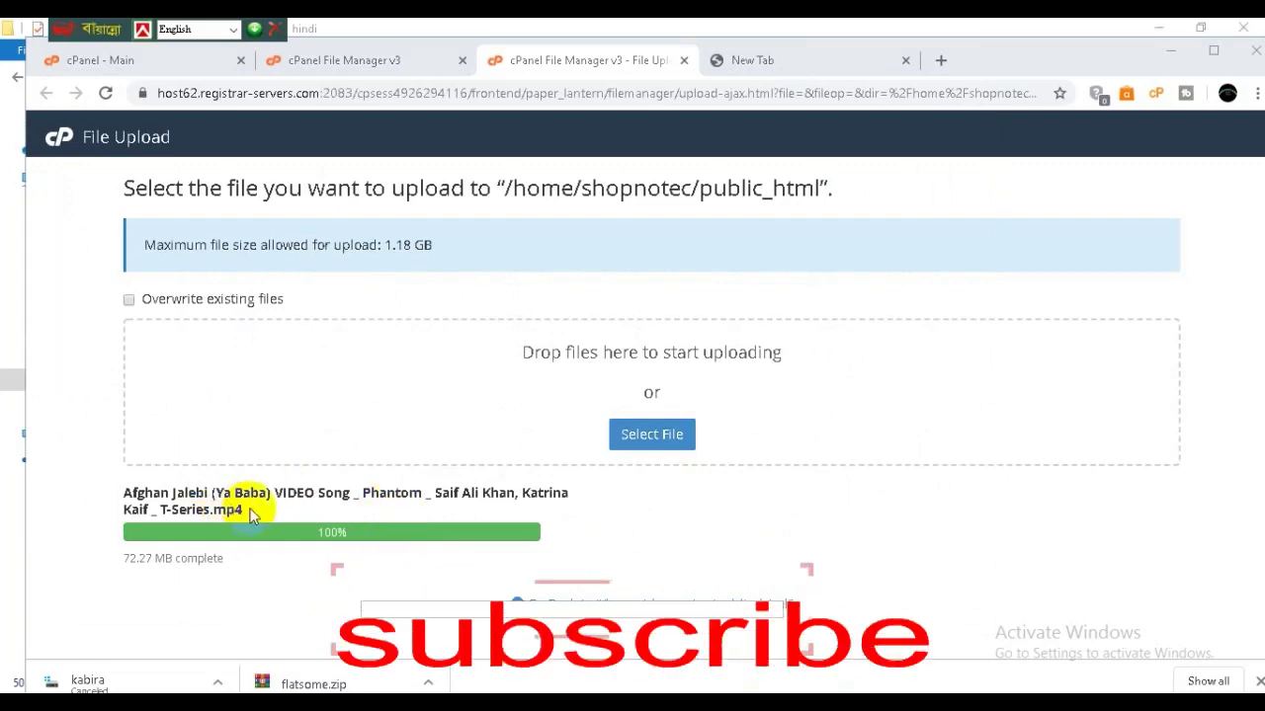
# Copy the uploaded video's full file name and return to the public_html listing.
pyautogui.moveTo(136, 513)
pyautogui.mouseDown()
pyautogui.moveTo(113, 494)
pyautogui.moveTo(129, 511)
pyautogui.mouseUp()
pyautogui.moveTo(244, 507); pyautogui.dragTo(125, 491)
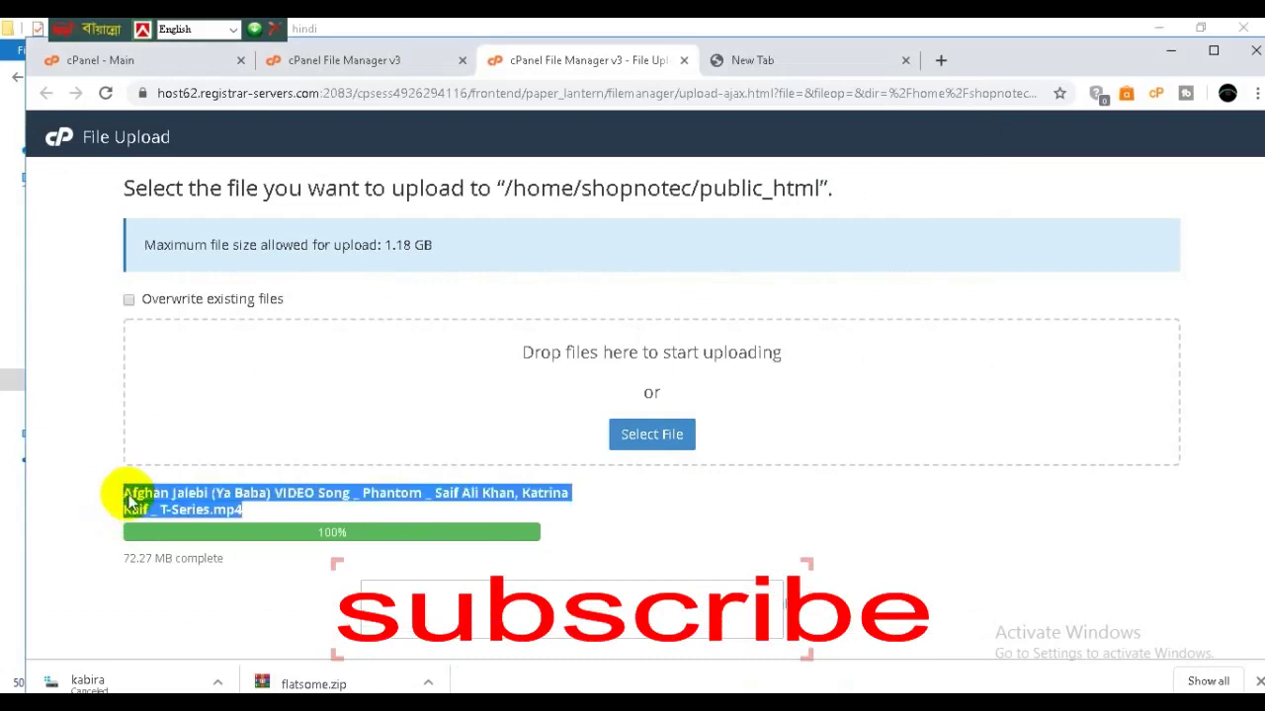
pyautogui.rightClick(180, 510)
pyautogui.click(212, 518)
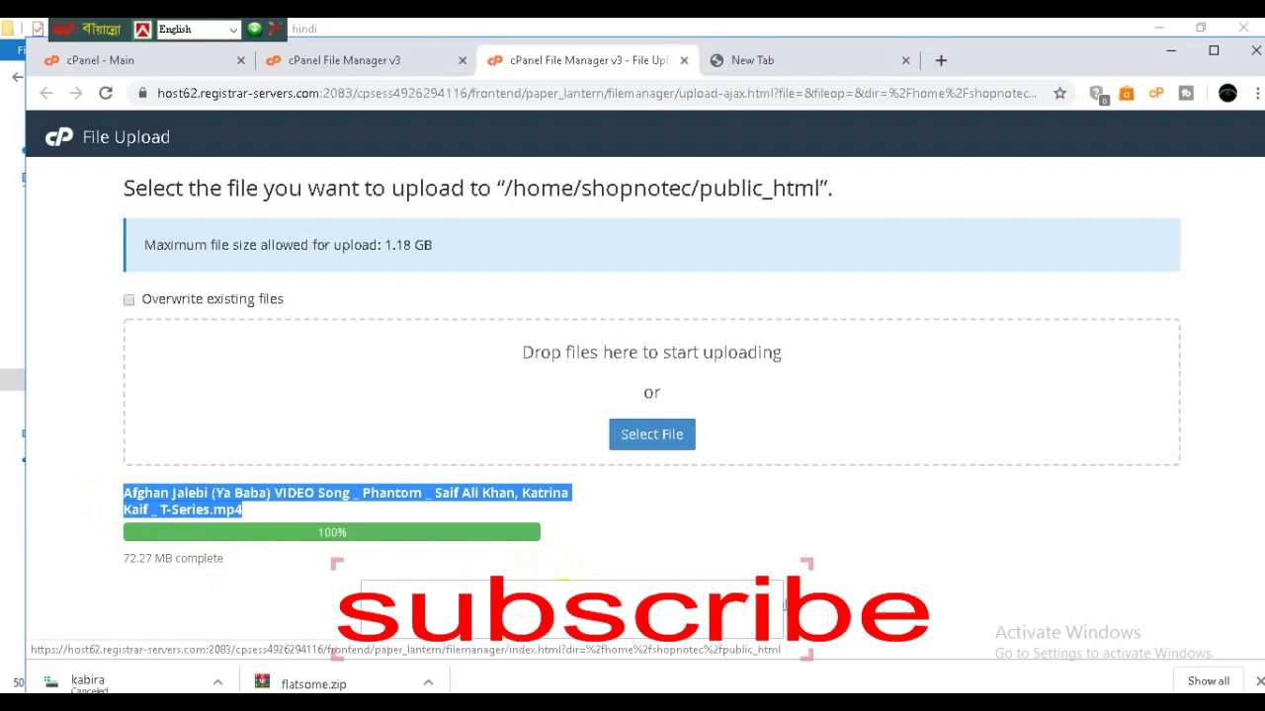
pyautogui.click(563, 585)
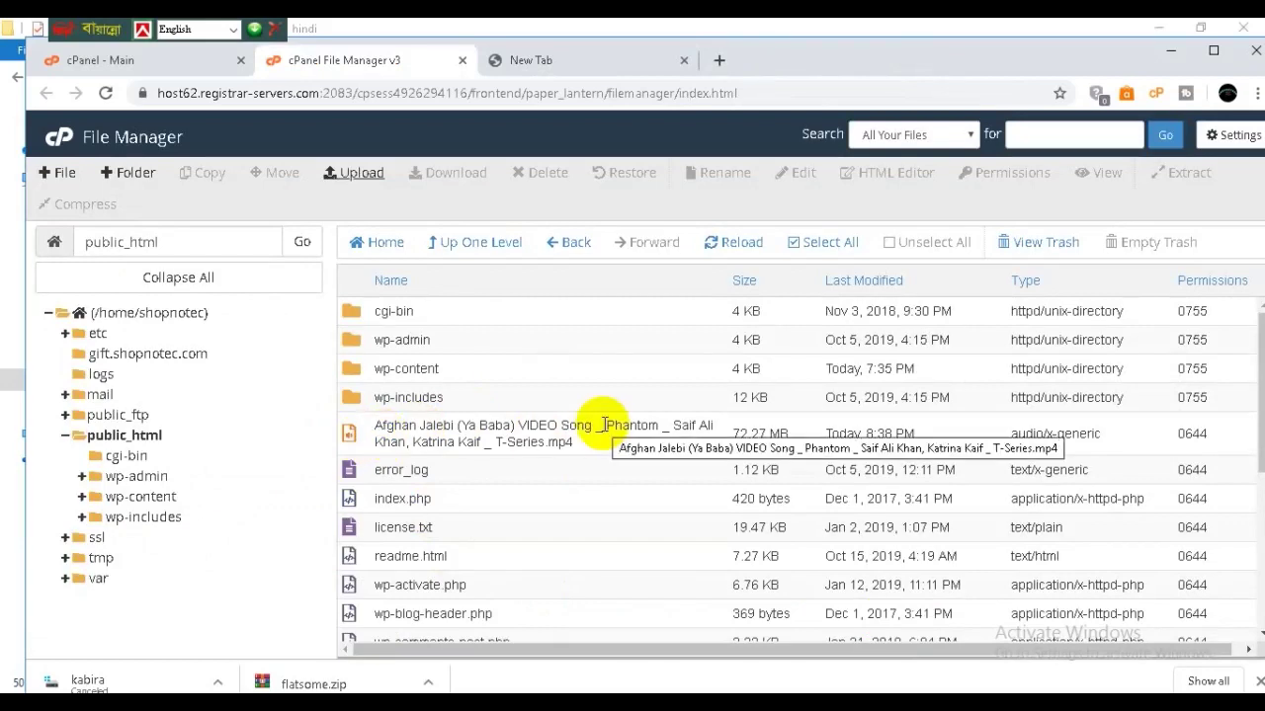
# Load the uploaded video in the other browser tab, replacing flatsome.zip after shopnotec.com/ with the copied file name.
pyautogui.click(544, 60)
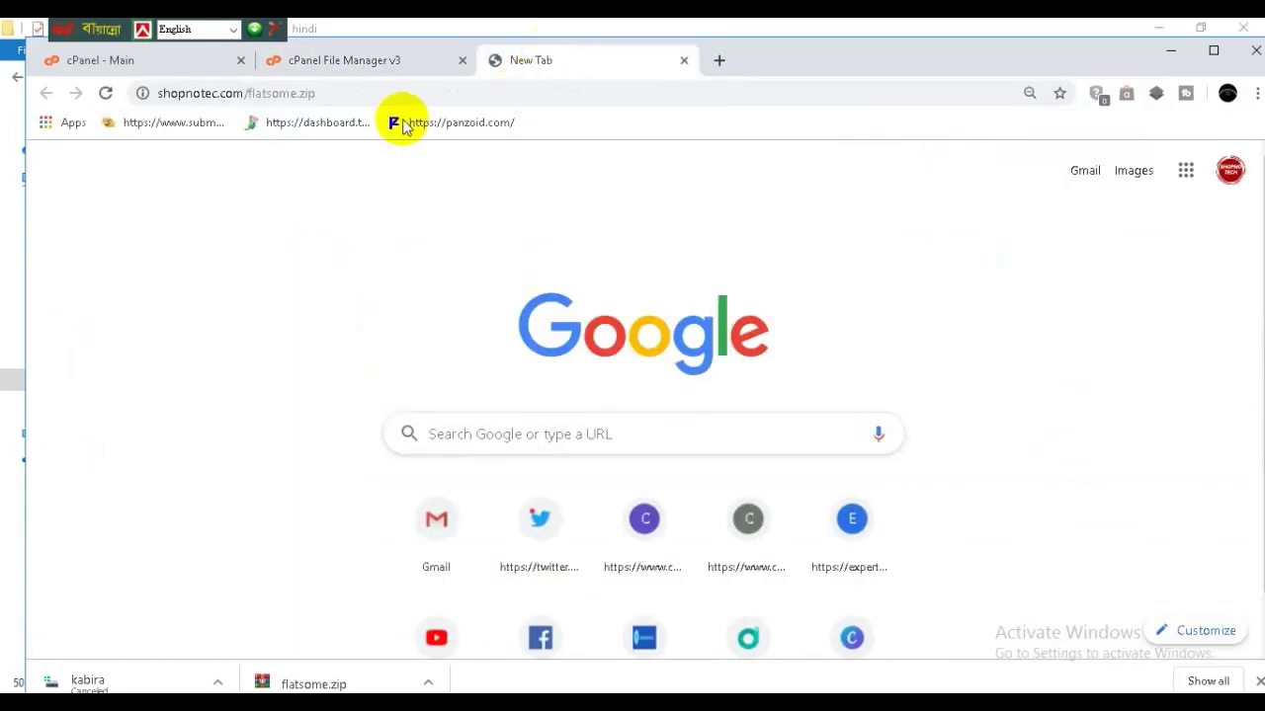
pyautogui.click(320, 93)
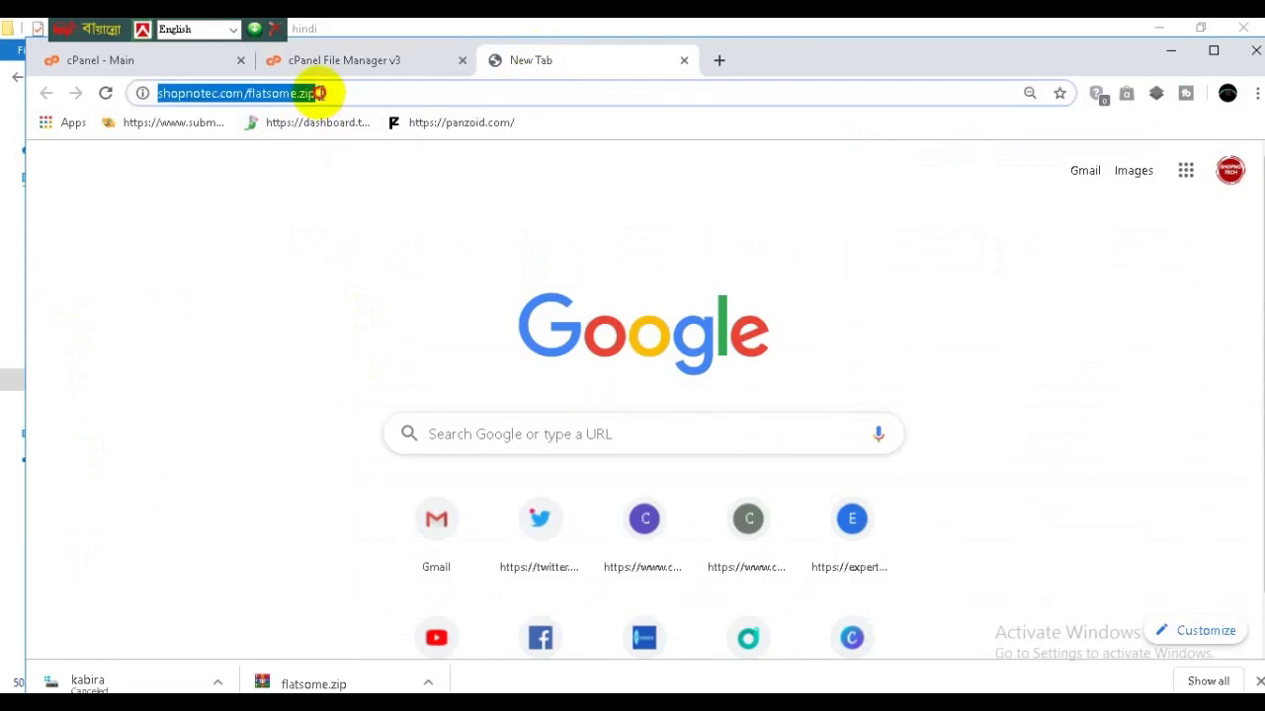
pyautogui.click(320, 93)
pyautogui.press('BackSpace')
pyautogui.press('BackSpace')
pyautogui.press('BackSpace')
pyautogui.press('BackSpace')
pyautogui.press('BackSpace')
pyautogui.press('BackSpace')
pyautogui.press('BackSpace')
pyautogui.press('BackSpace')
pyautogui.press('BackSpace')
pyautogui.press('BackSpace')
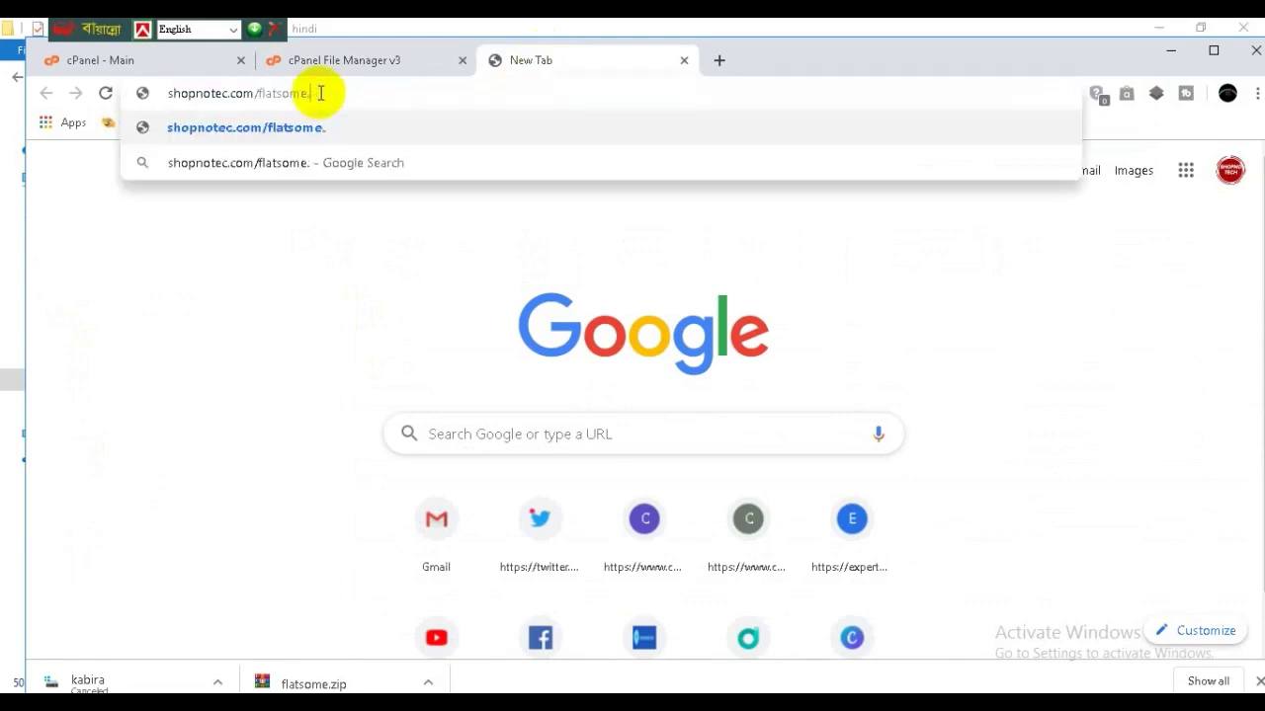
pyautogui.press('BackSpace')
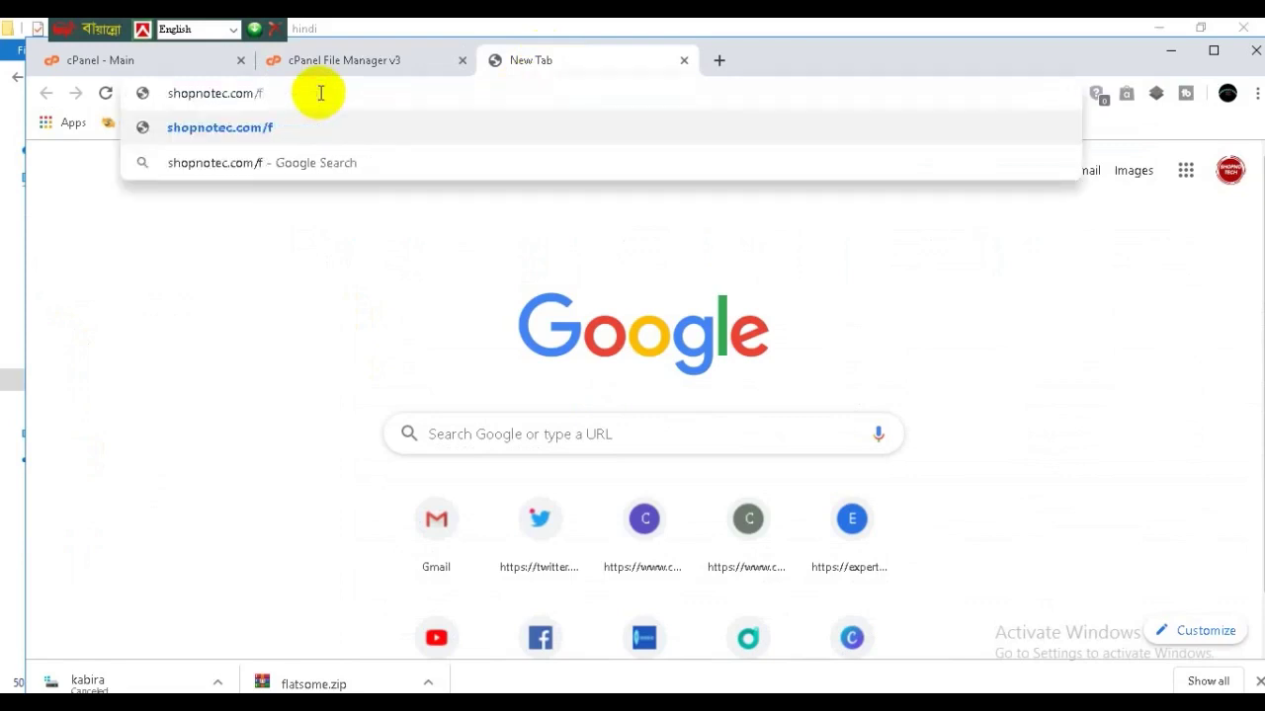
pyautogui.press('BackSpace')
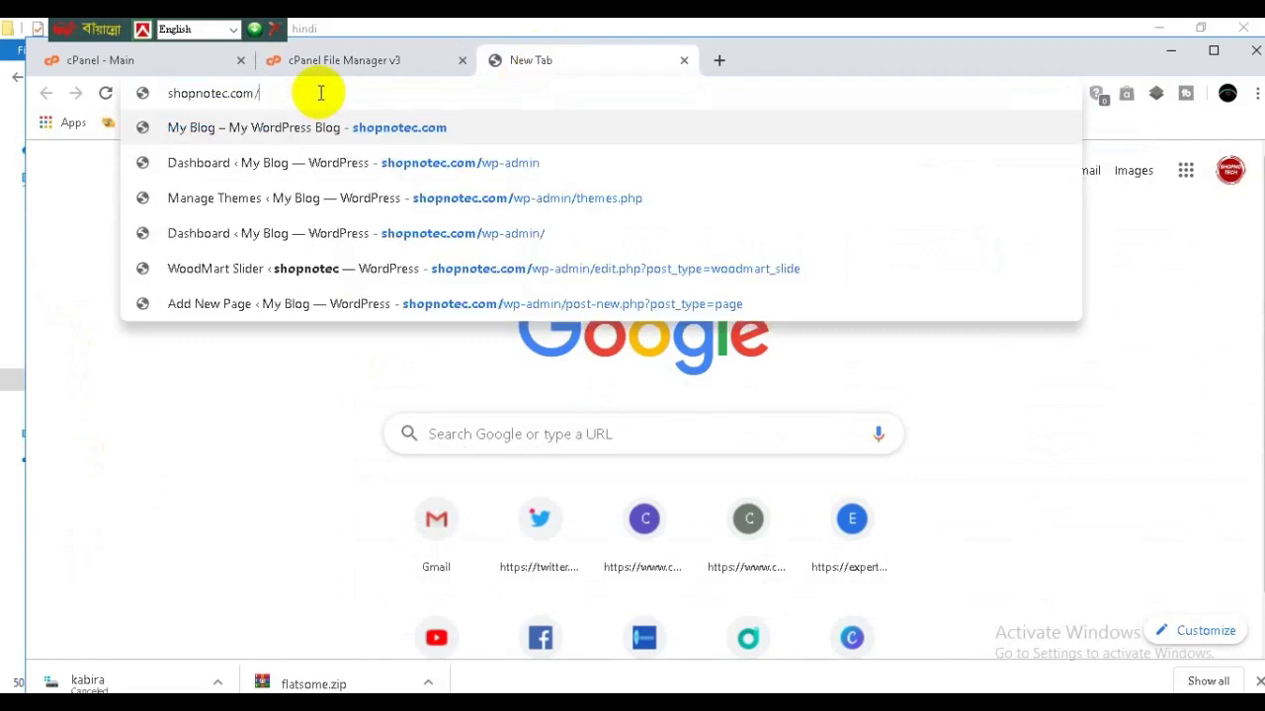
pyautogui.rightClick(268, 95)
pyautogui.click(302, 183)
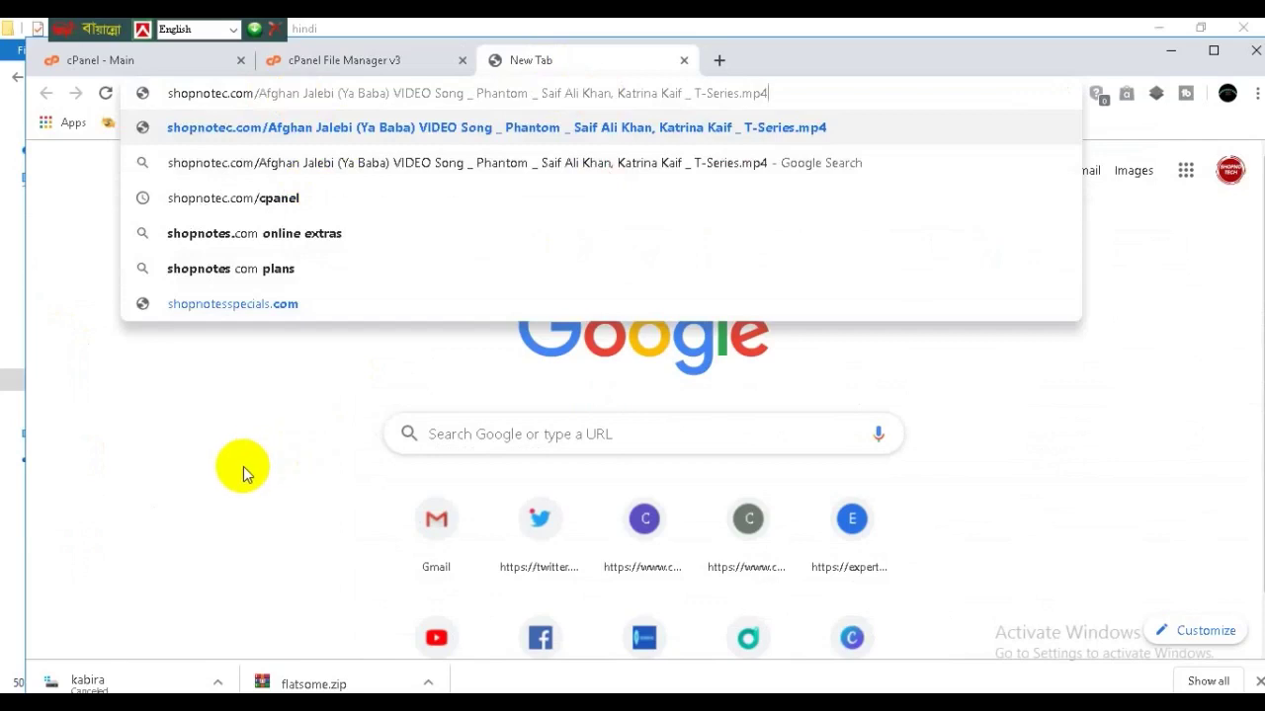
pyautogui.press('Return')
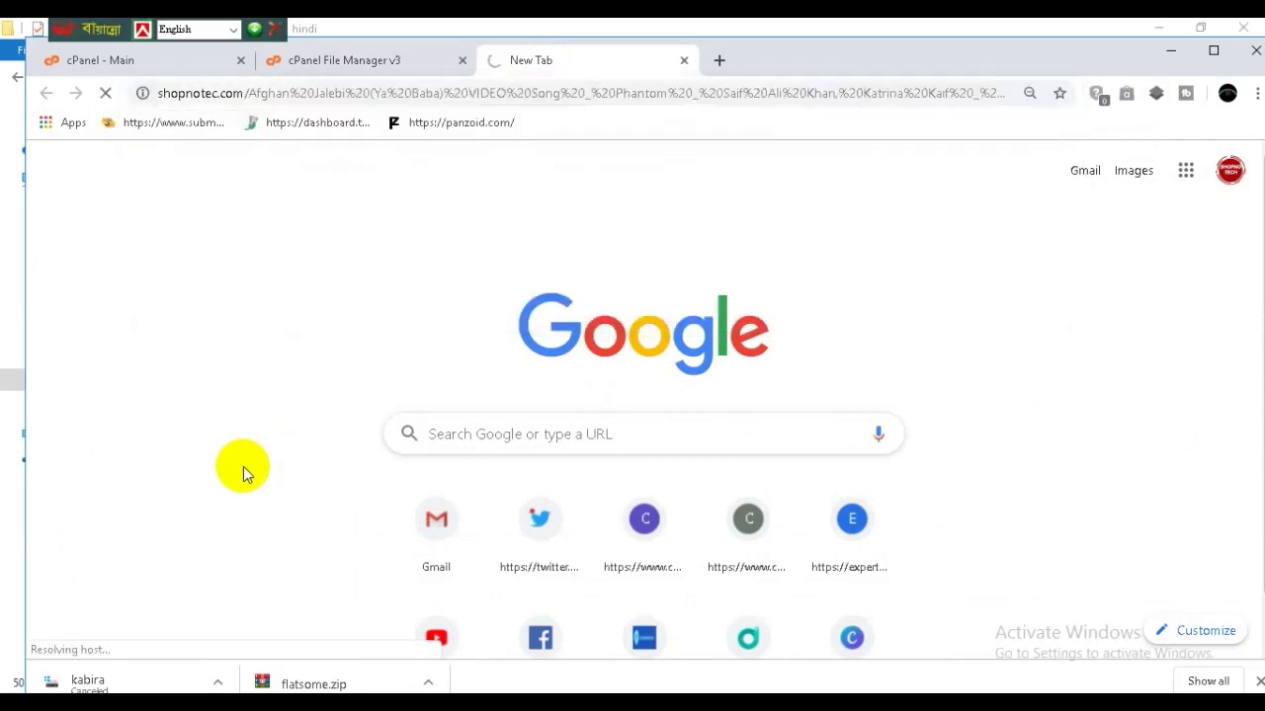
# Play the opened video for a moment and pause it to check that it streams from the link.
pyautogui.click(243, 466)
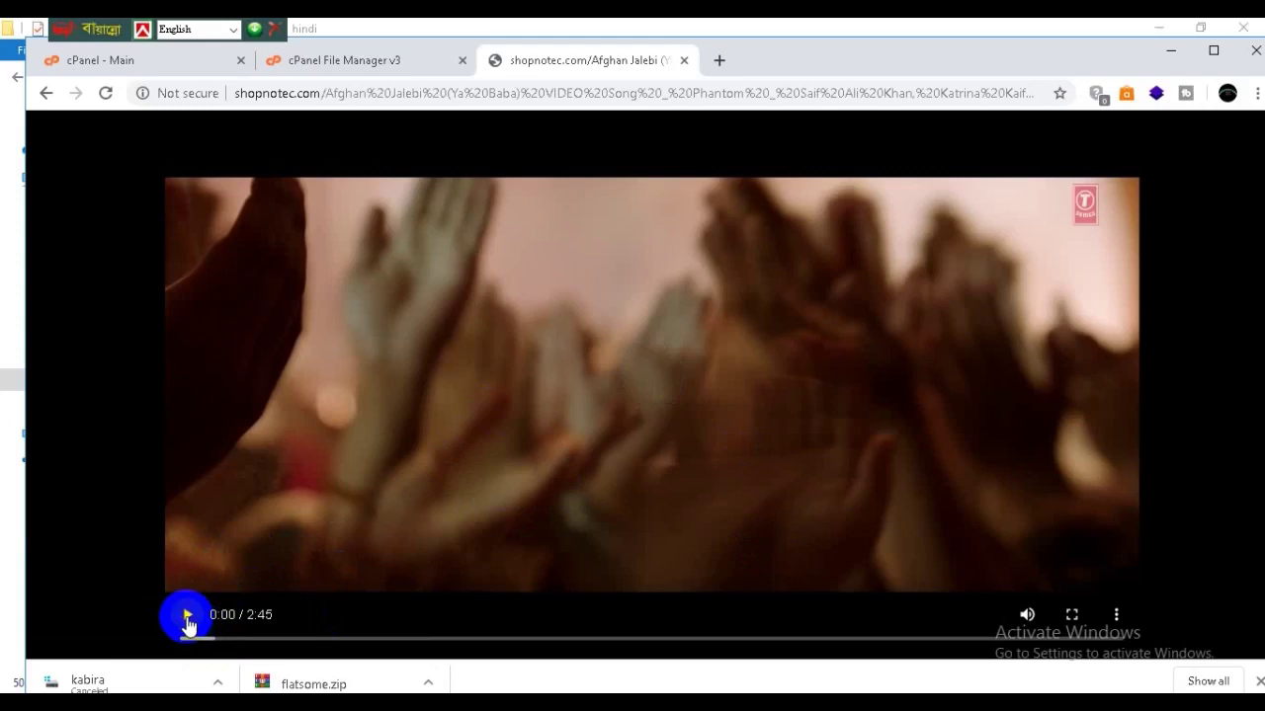
pyautogui.click(188, 618)
pyautogui.click(185, 618)
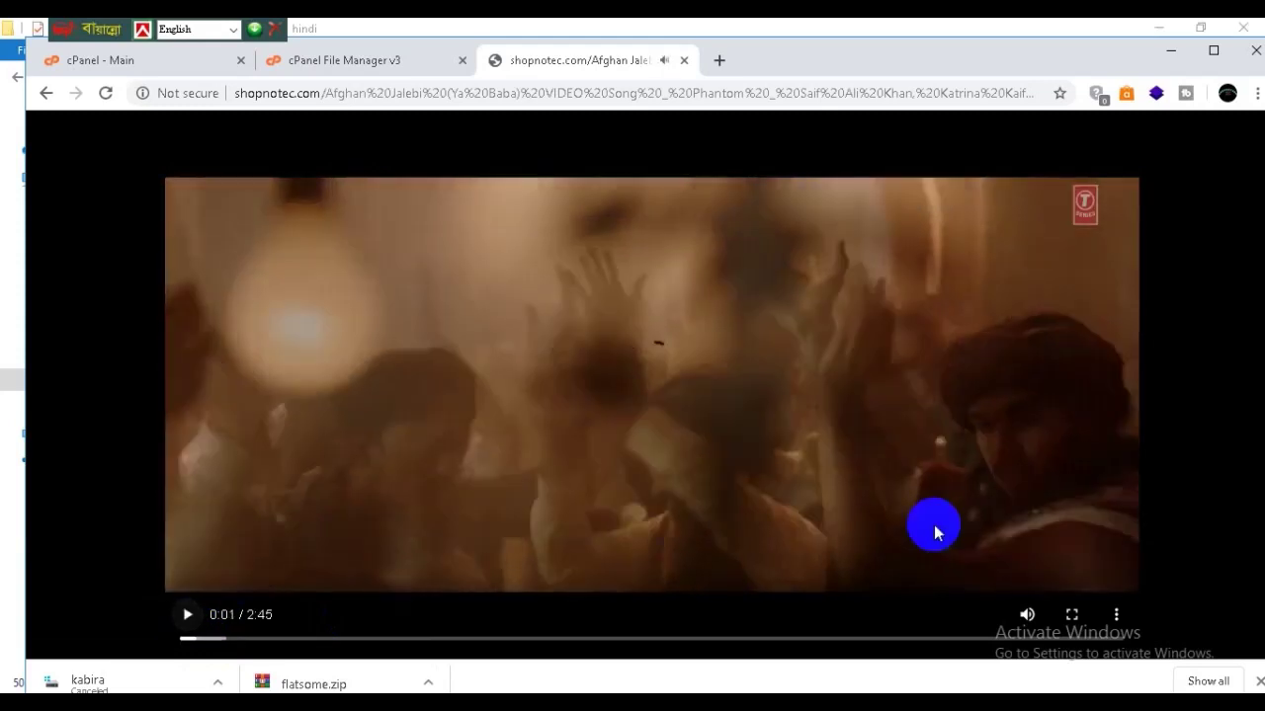
# Download the video file from the browser's video player.
pyautogui.click(1114, 614)
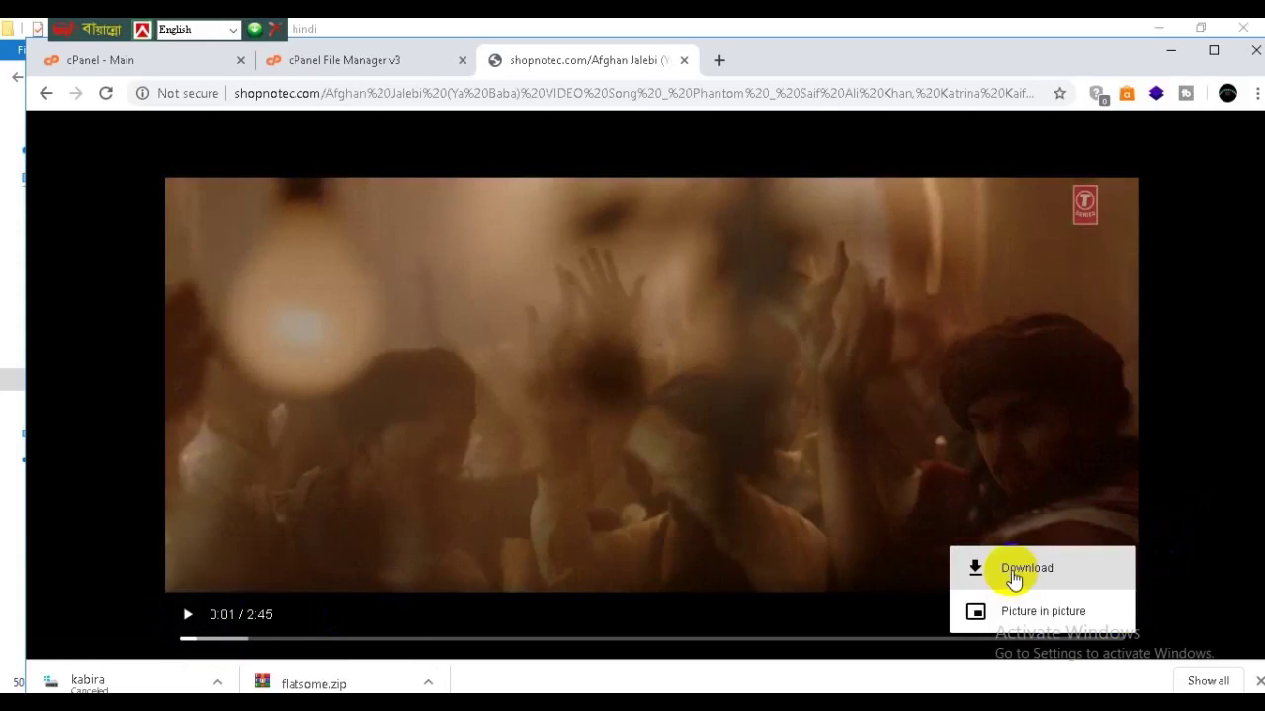
pyautogui.click(1000, 571)
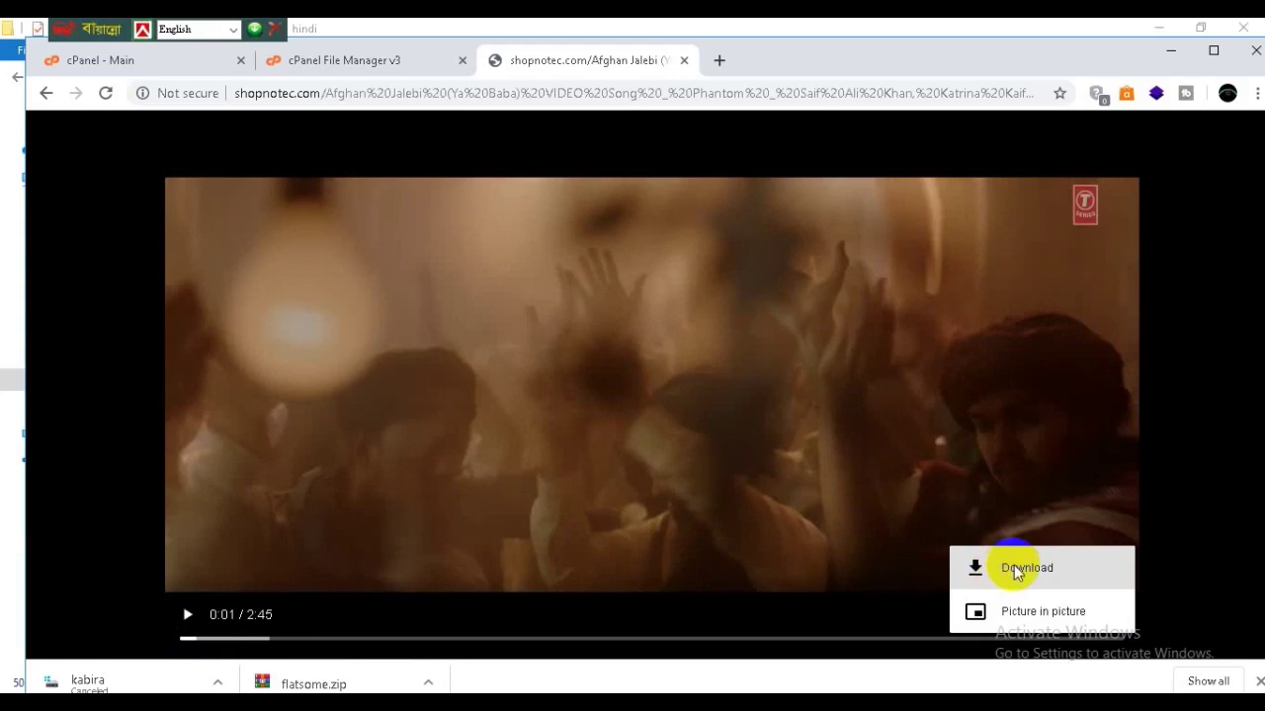
pyautogui.click(1016, 571)
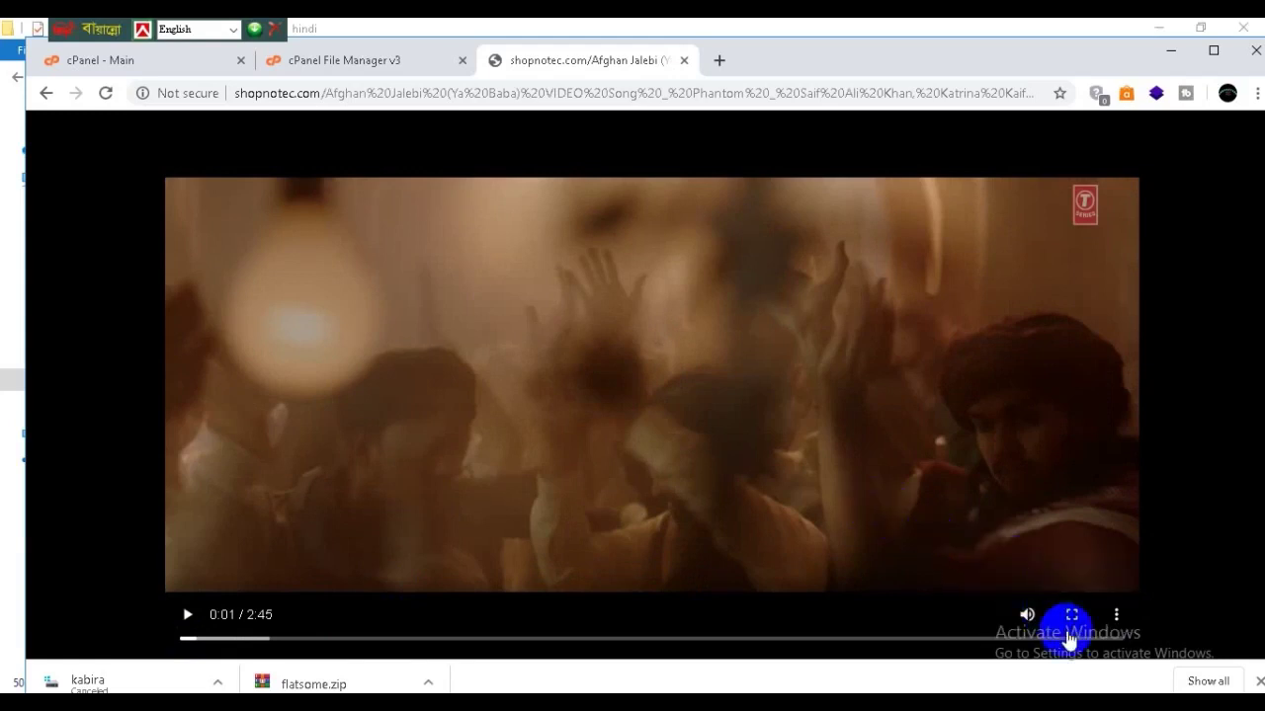
pyautogui.click(1122, 625)
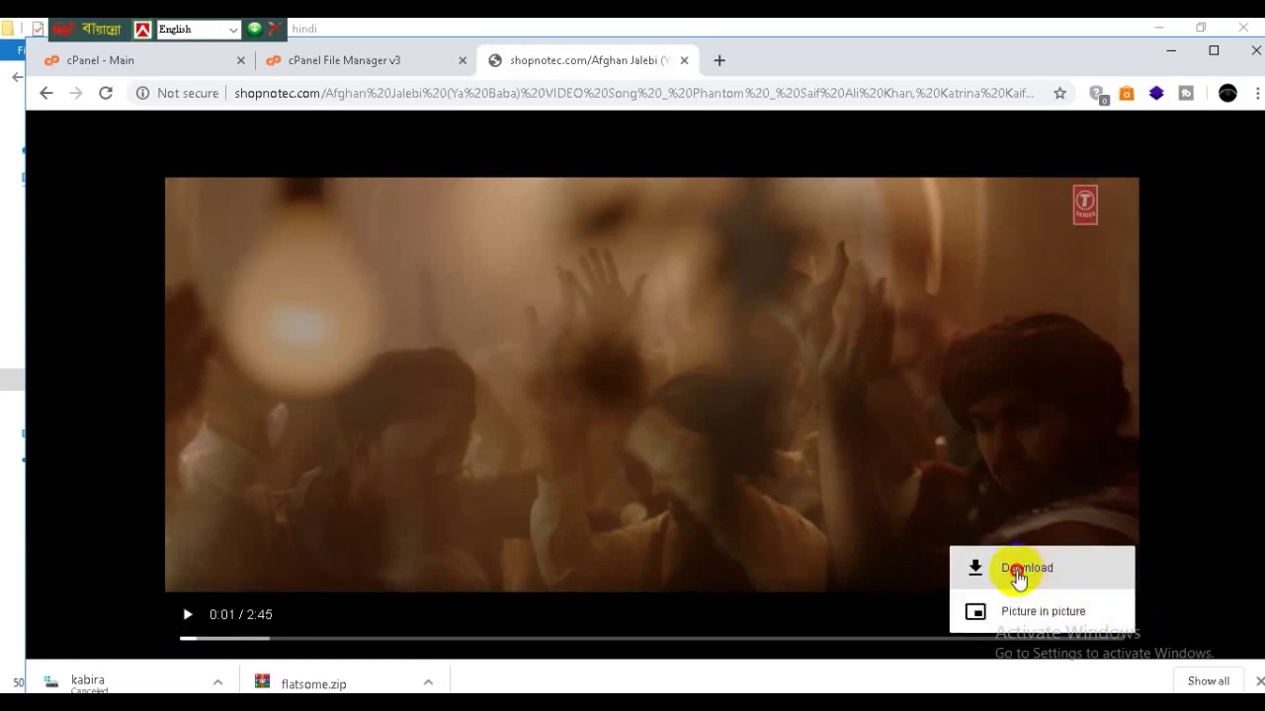
pyautogui.click(1017, 579)
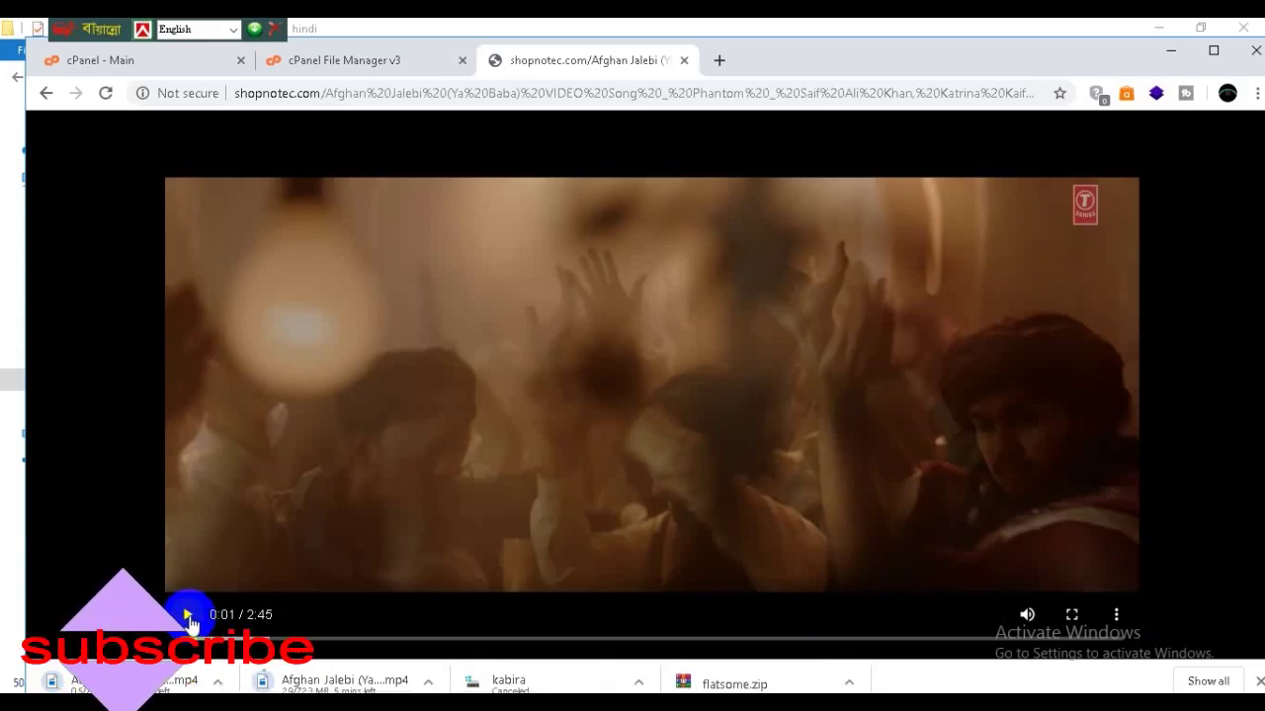
# Preview the video at a few points further along its timeline, and close its tab to return to File Manager.
pyautogui.click(187, 616)
pyautogui.click(188, 616)
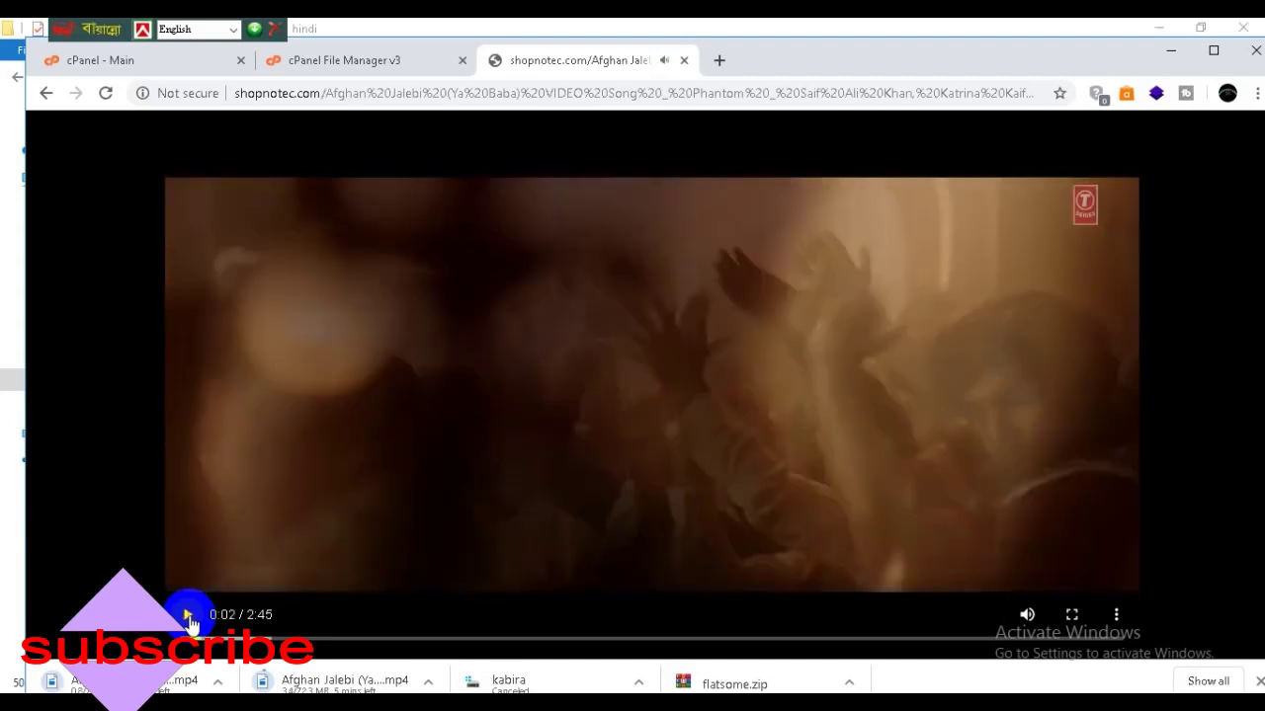
pyautogui.click(249, 640)
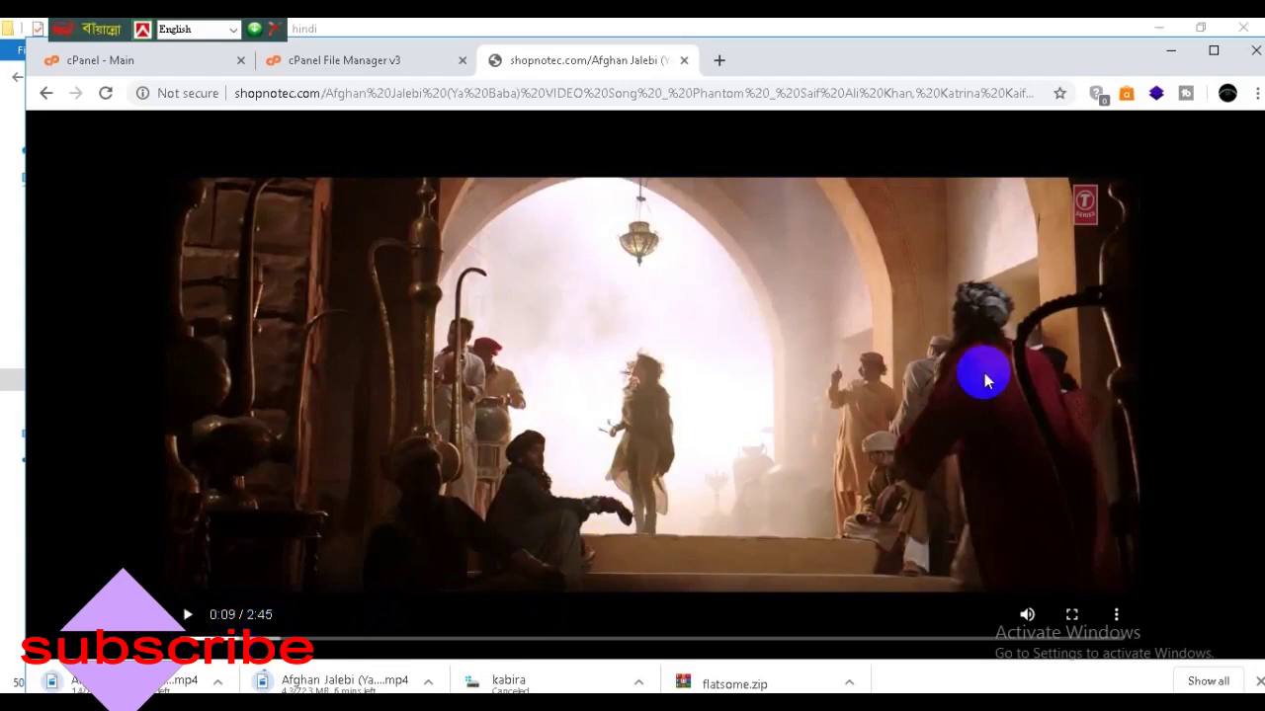
pyautogui.click(268, 640)
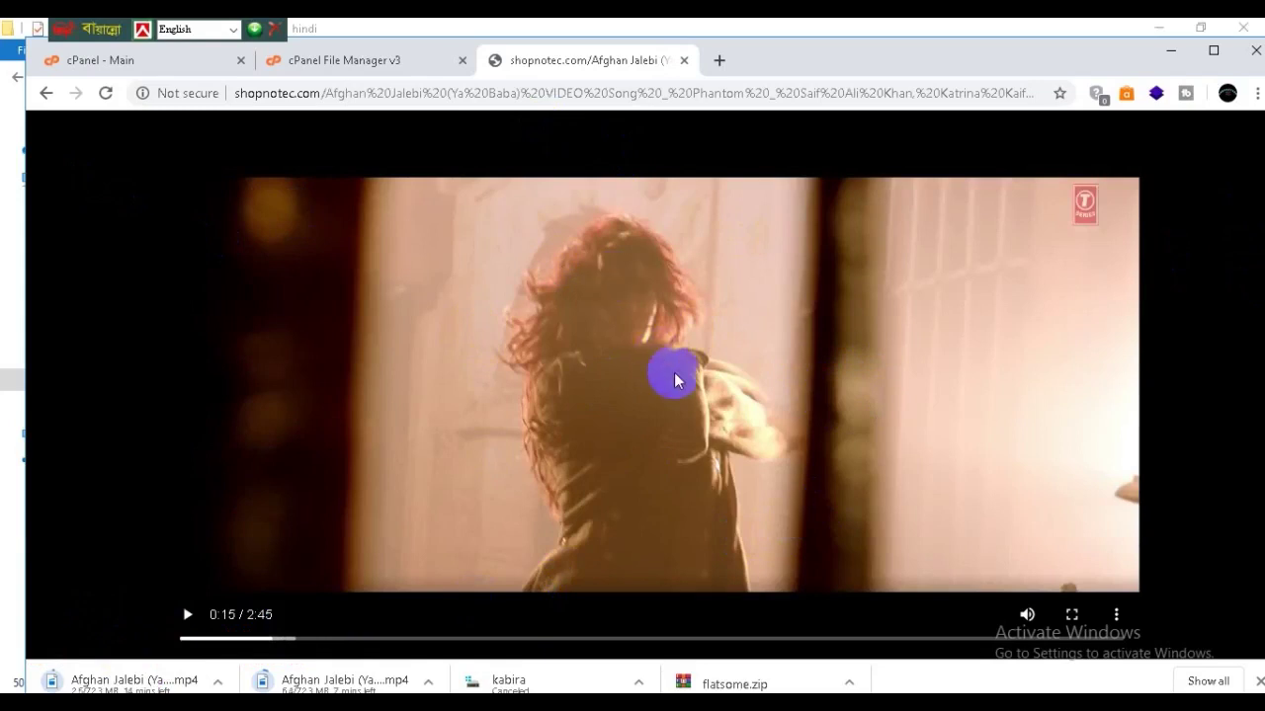
pyautogui.click(683, 62)
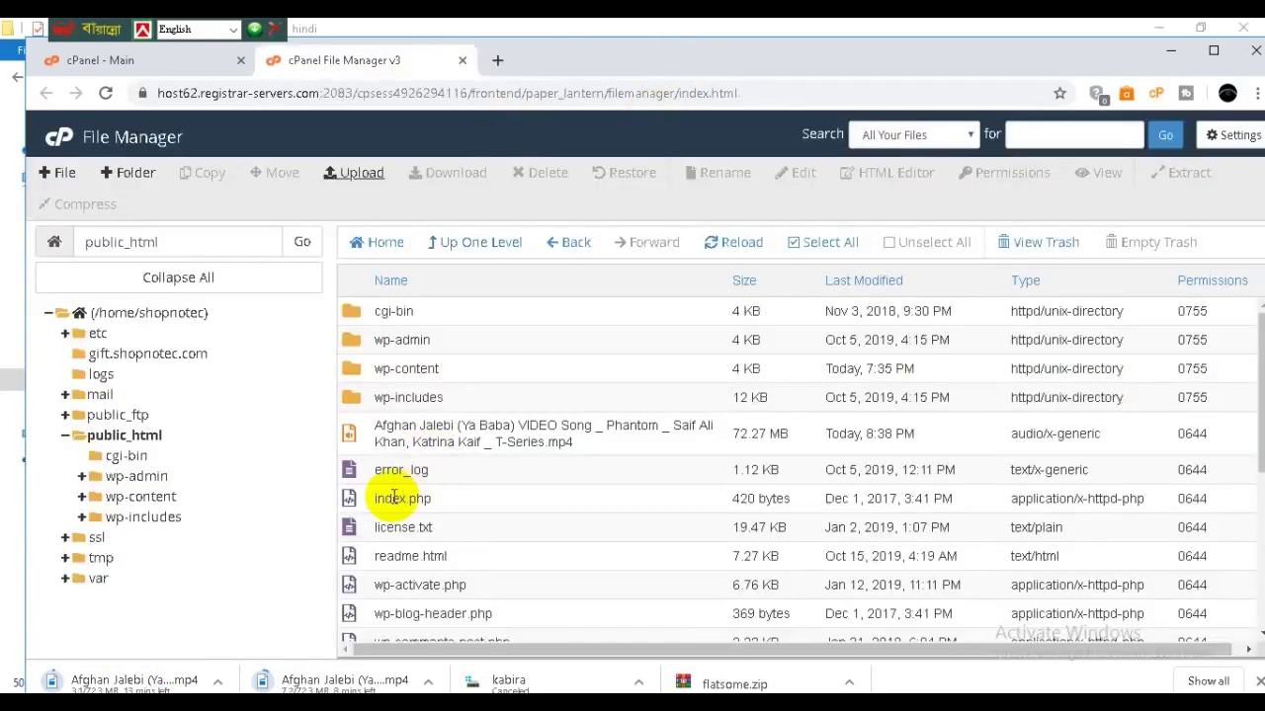
# Rename the uploaded video in public_html to "Afghan Jalebi (.mp4" by cutting the rest of its long name.
pyautogui.rightClick(446, 431)
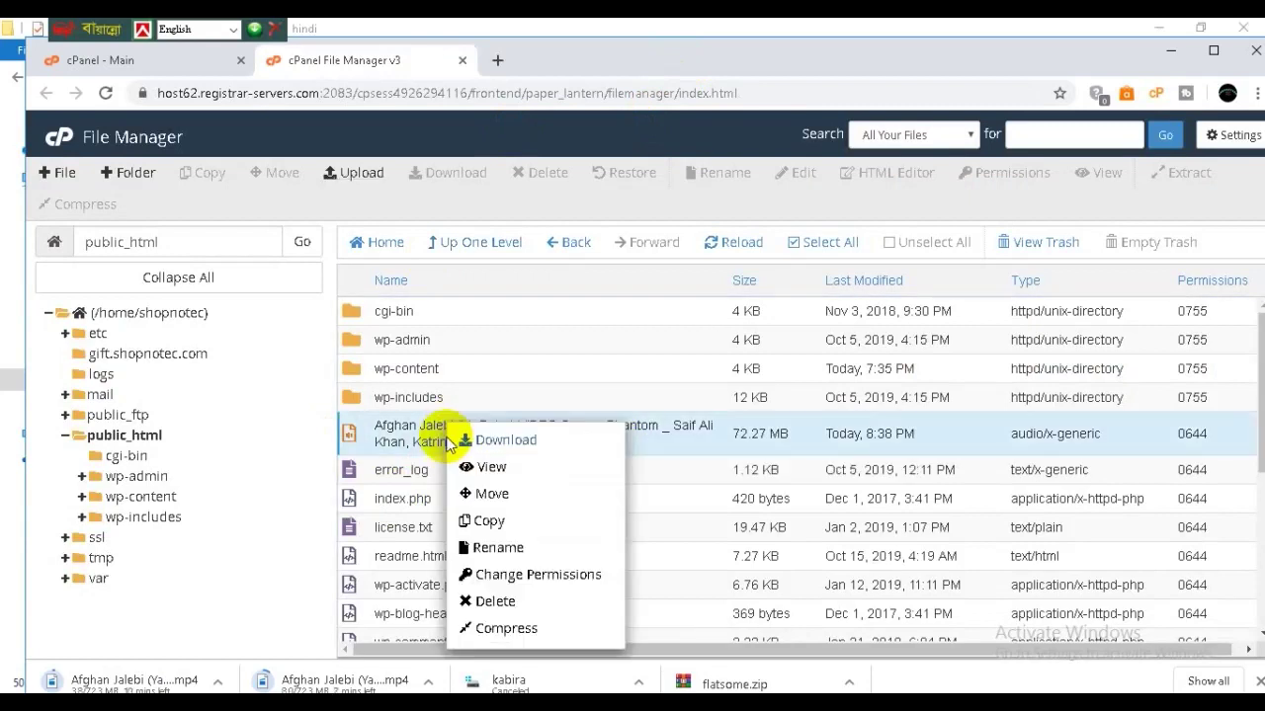
pyautogui.click(494, 548)
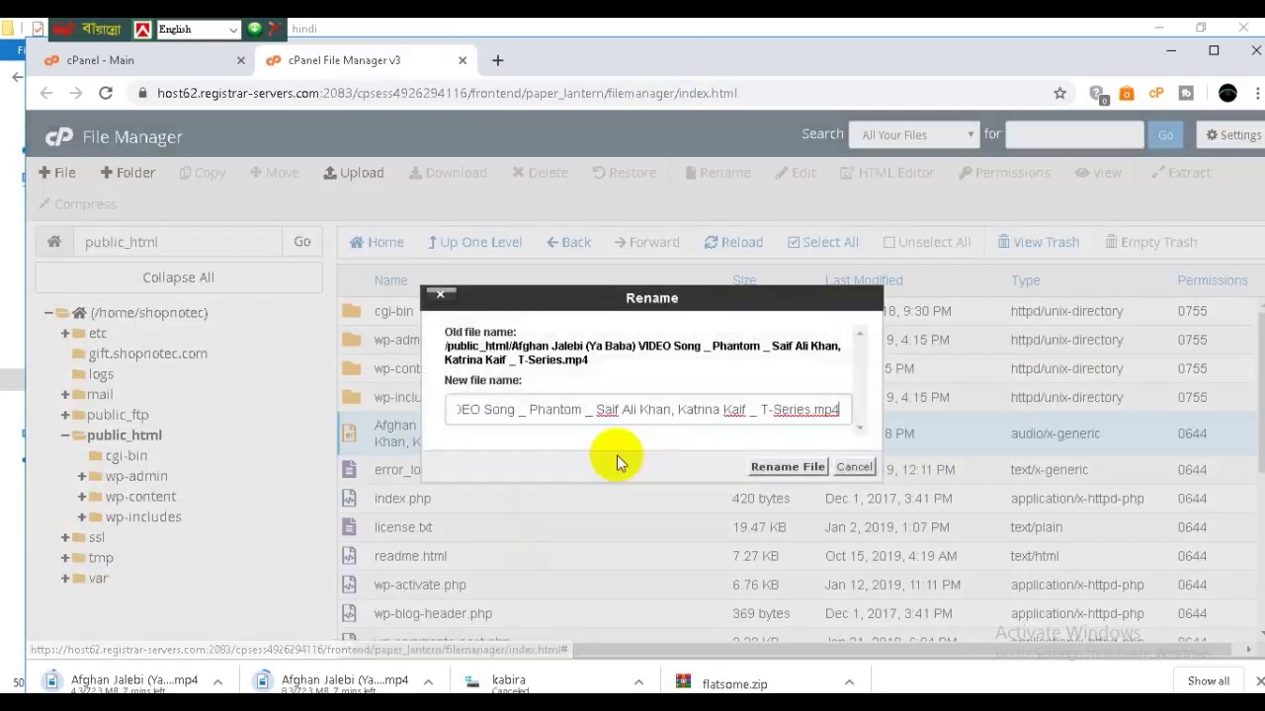
pyautogui.click(810, 410)
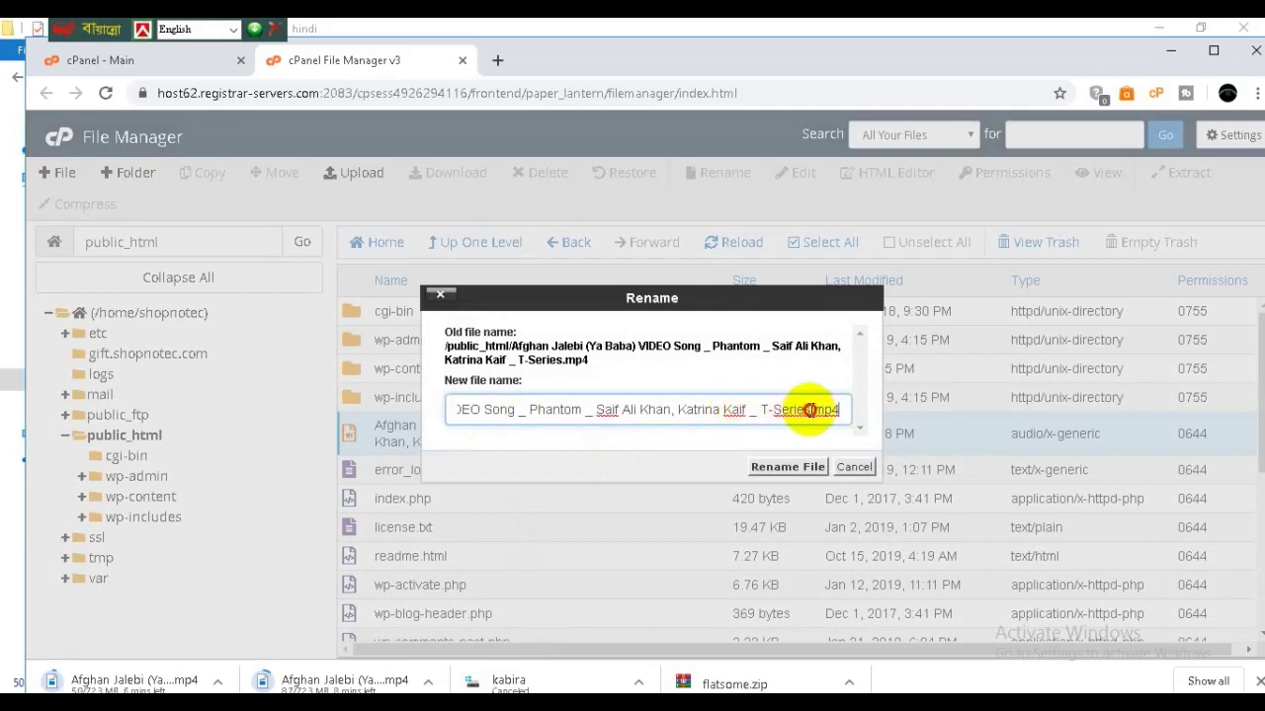
pyautogui.moveTo(810, 410); pyautogui.dragTo(543, 413)
pyautogui.rightClick(590, 408)
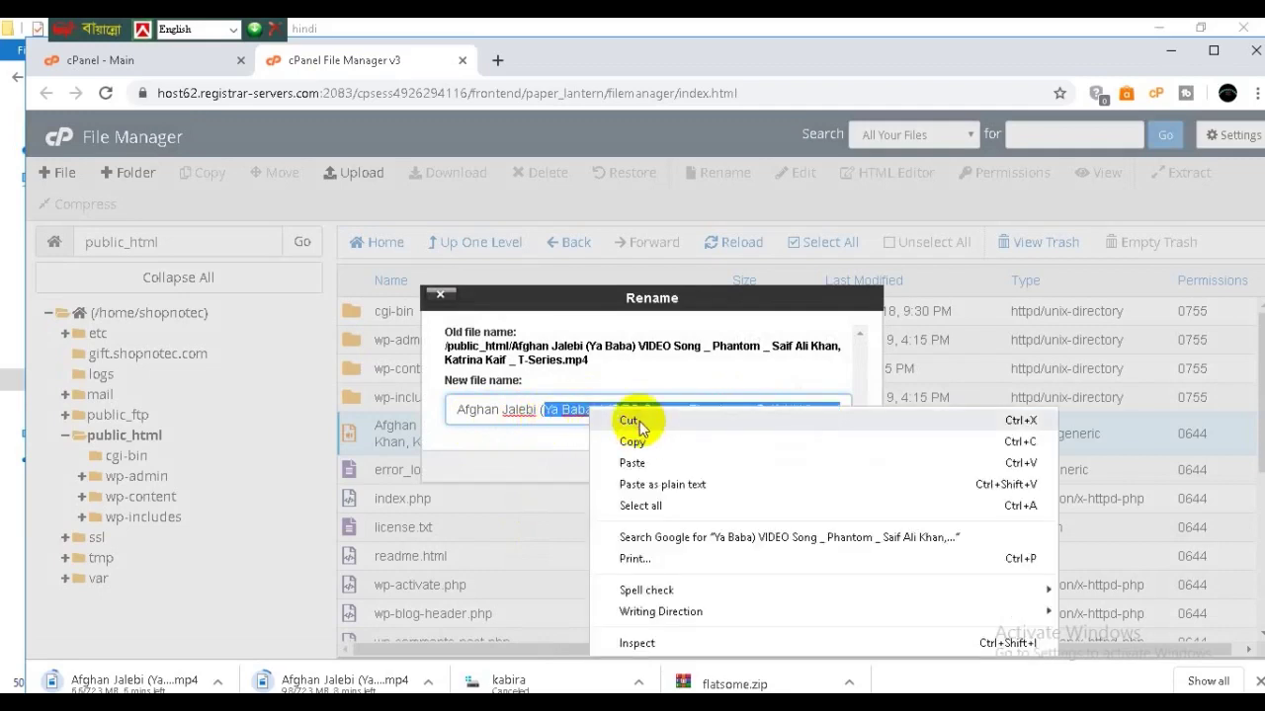
pyautogui.click(633, 420)
pyautogui.click(774, 468)
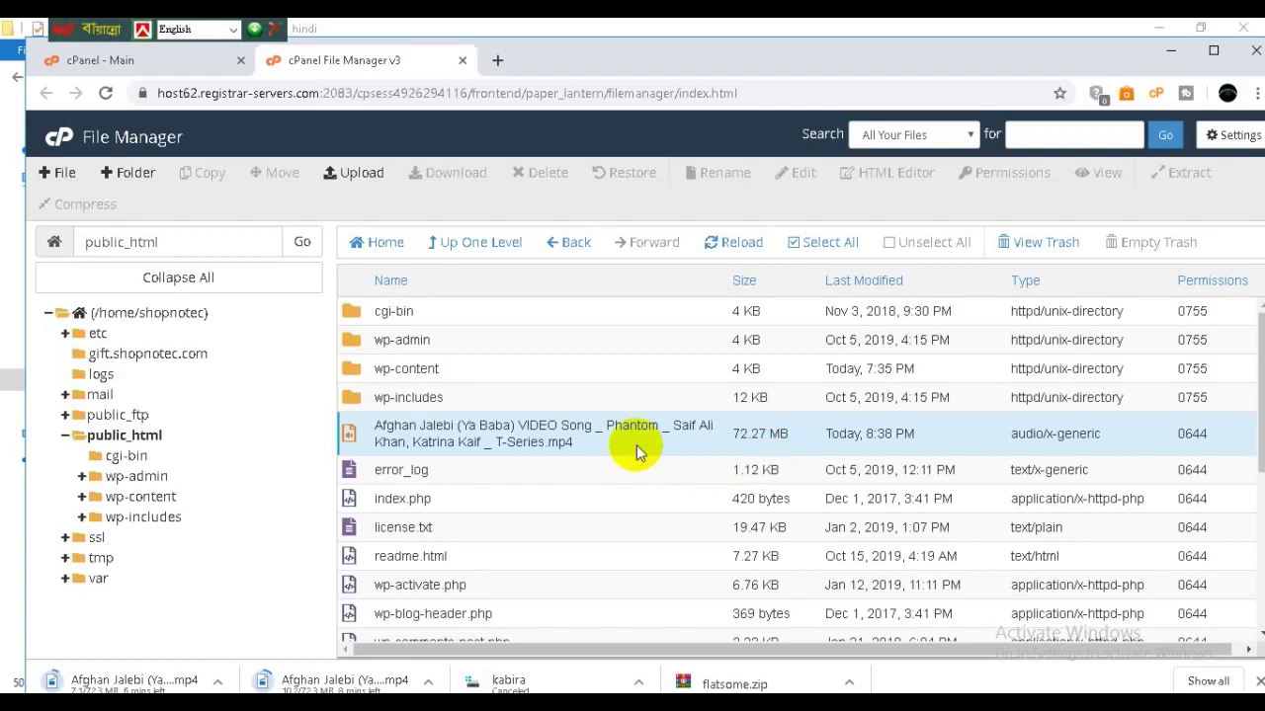
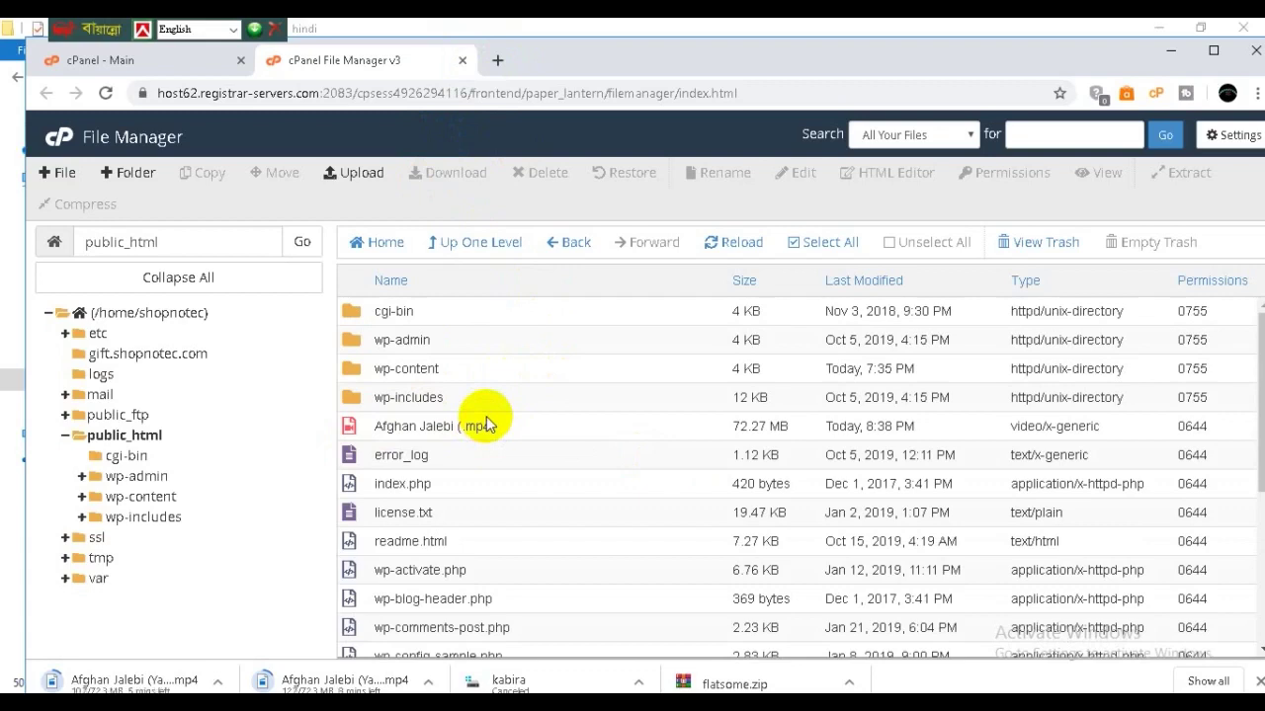
# Permanently delete "Afghan Jalebi (.mp4" from public_html, skipping the trash.
pyautogui.click(363, 433)
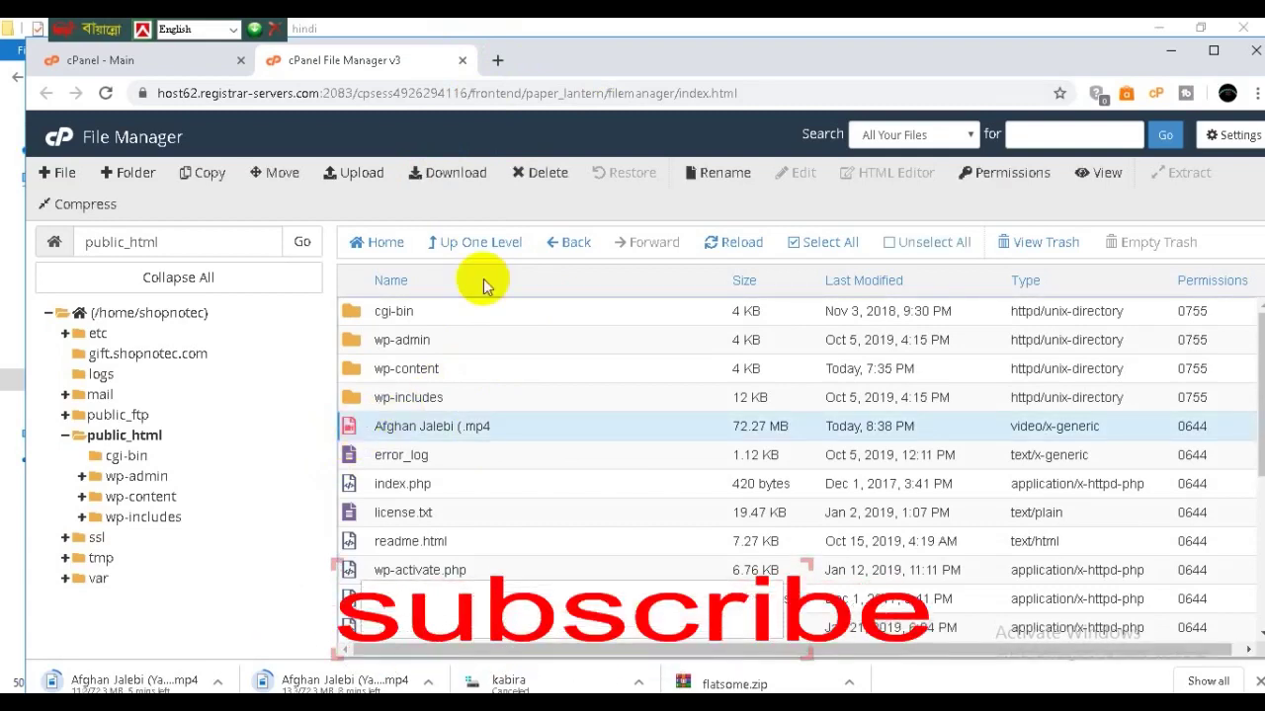
pyautogui.click(520, 174)
pyautogui.click(459, 392)
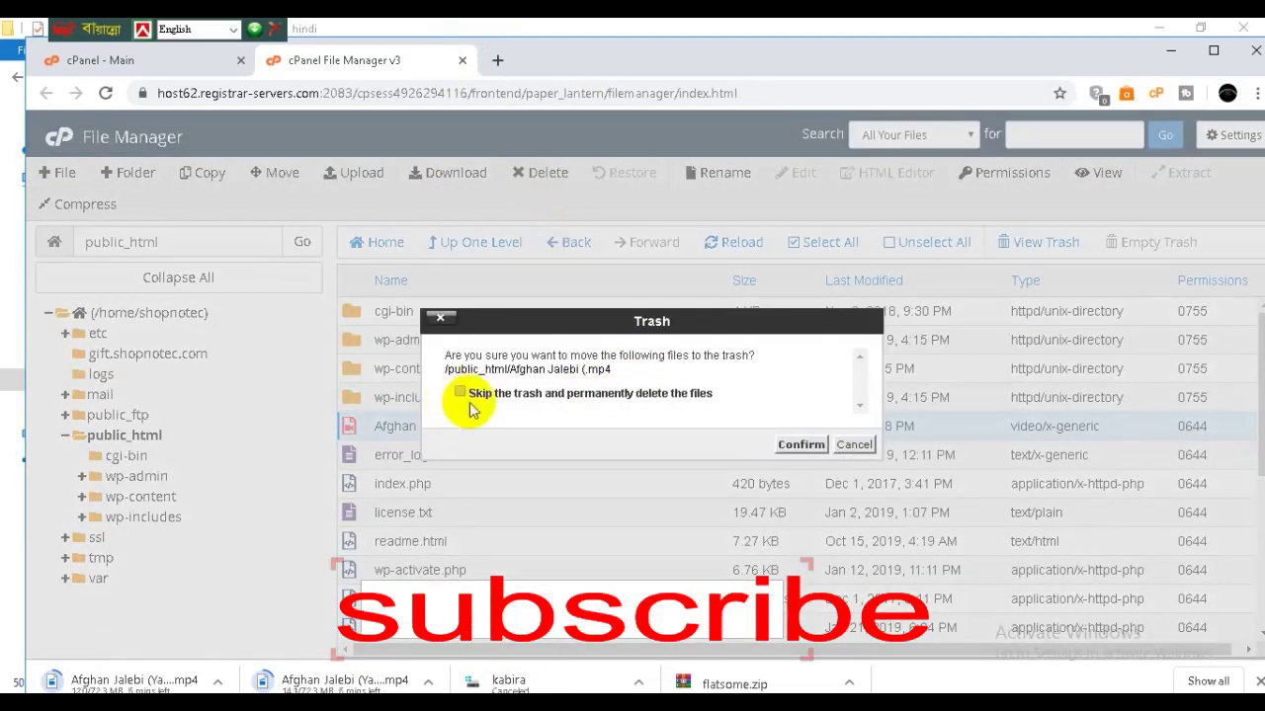
pyautogui.click(800, 446)
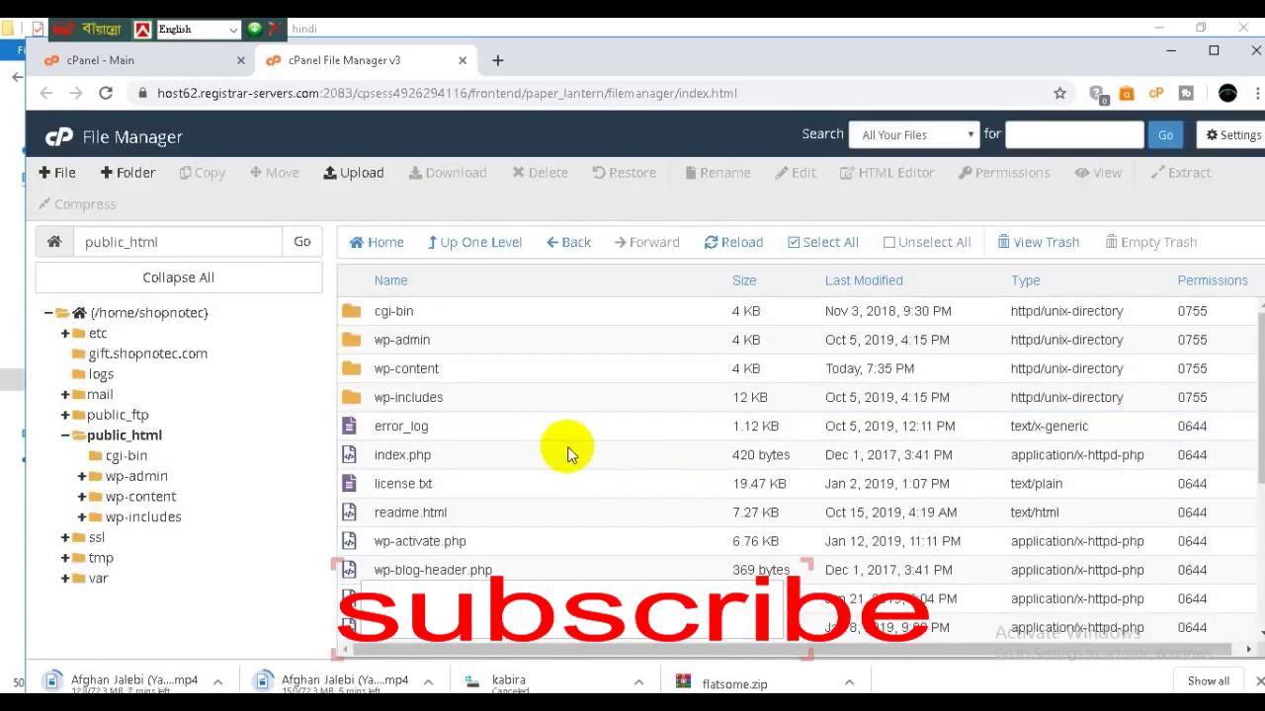
# Open shopnotec.com/wp-admin in a new browser tab and log in to WordPress with the saved username and password.
pyautogui.click(503, 63)
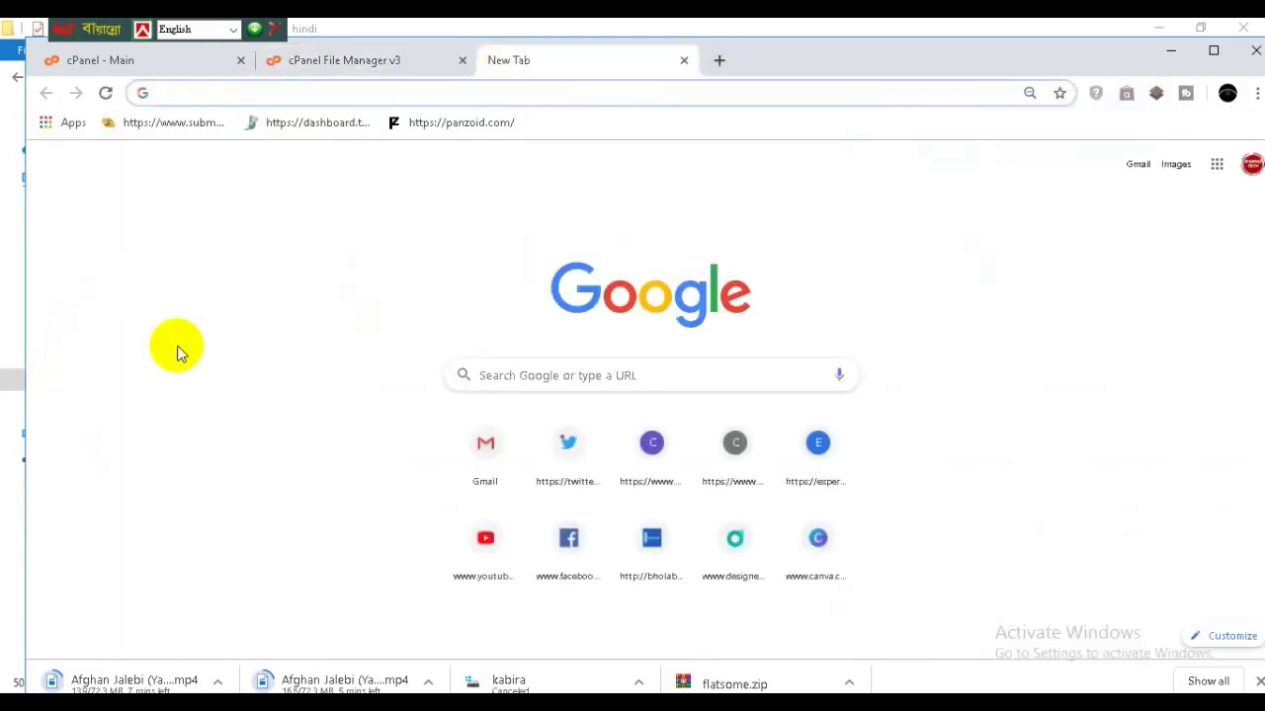
pyautogui.write('sh')
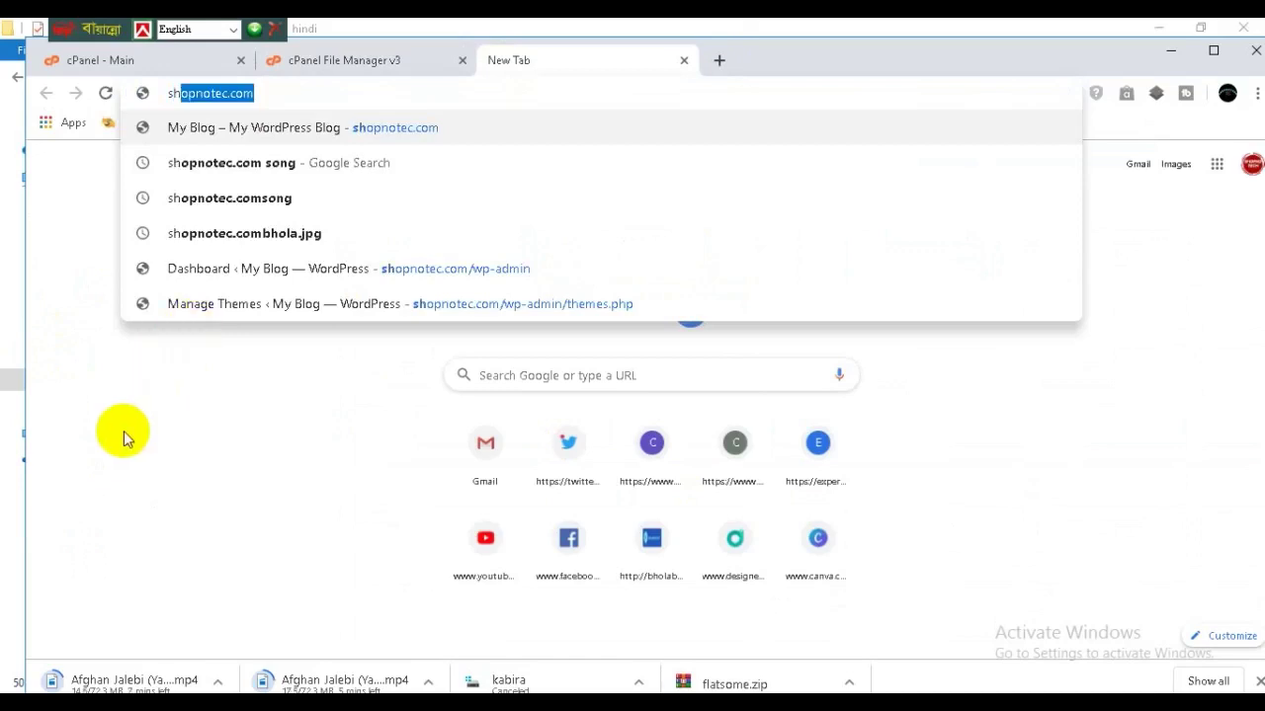
pyautogui.click(248, 269)
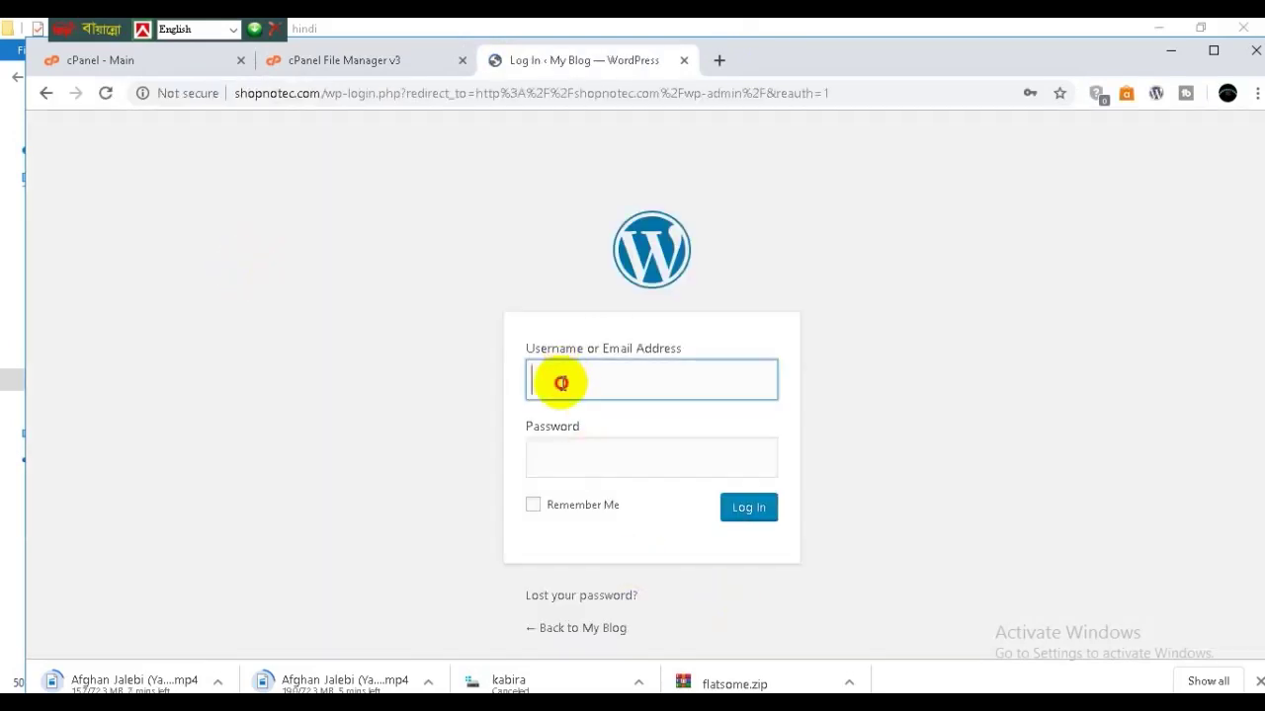
pyautogui.click(562, 382)
pyautogui.click(575, 435)
pyautogui.click(751, 511)
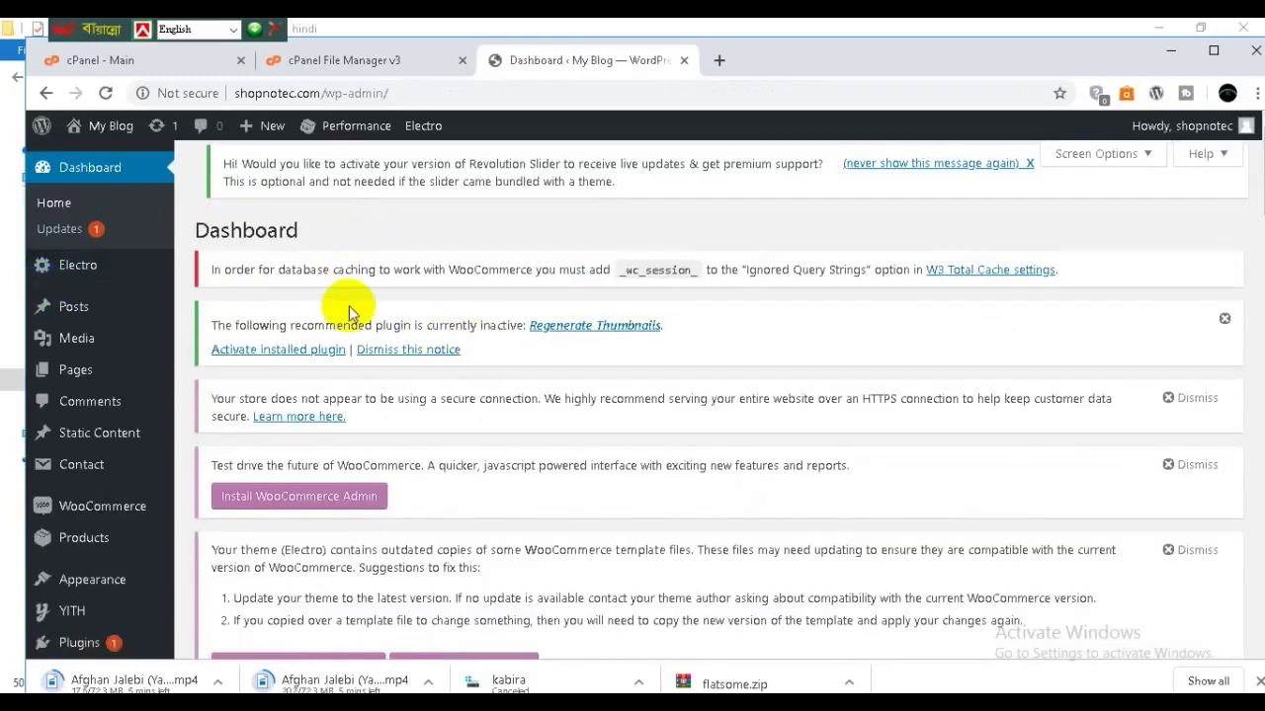
# Create a new WordPress page and title it "song".
pyautogui.moveTo(106, 384)
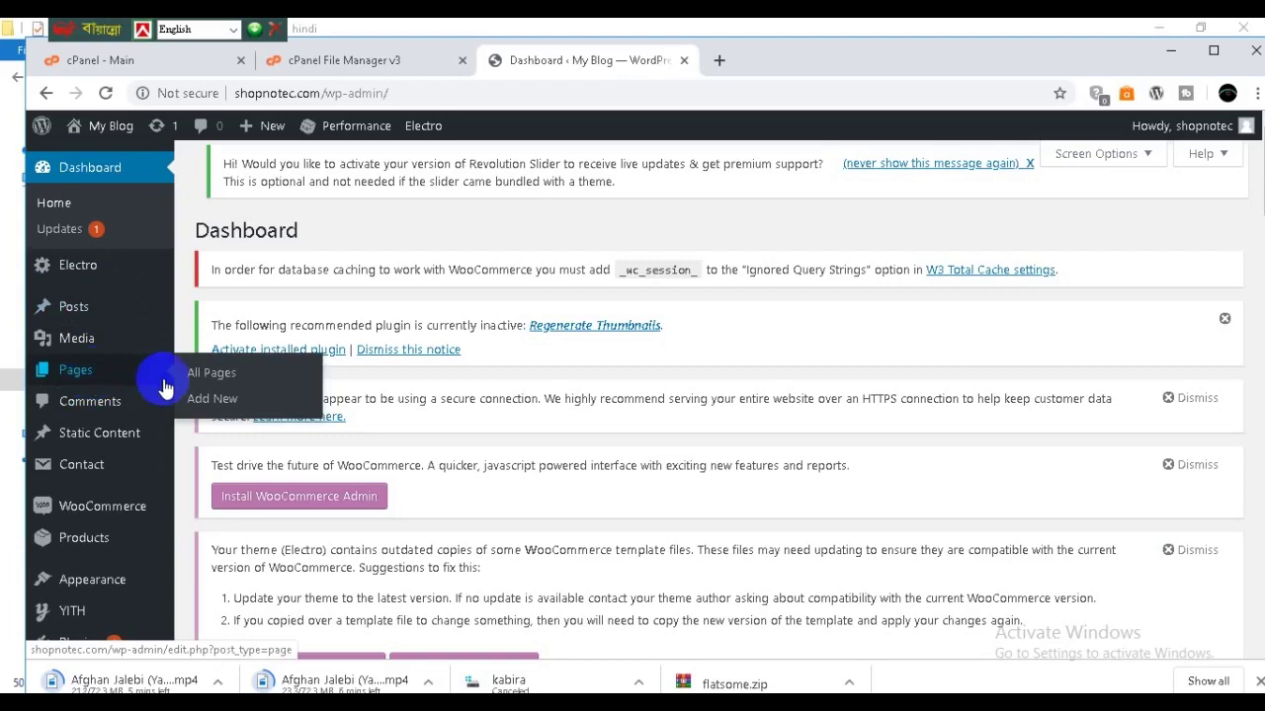
pyautogui.click(212, 410)
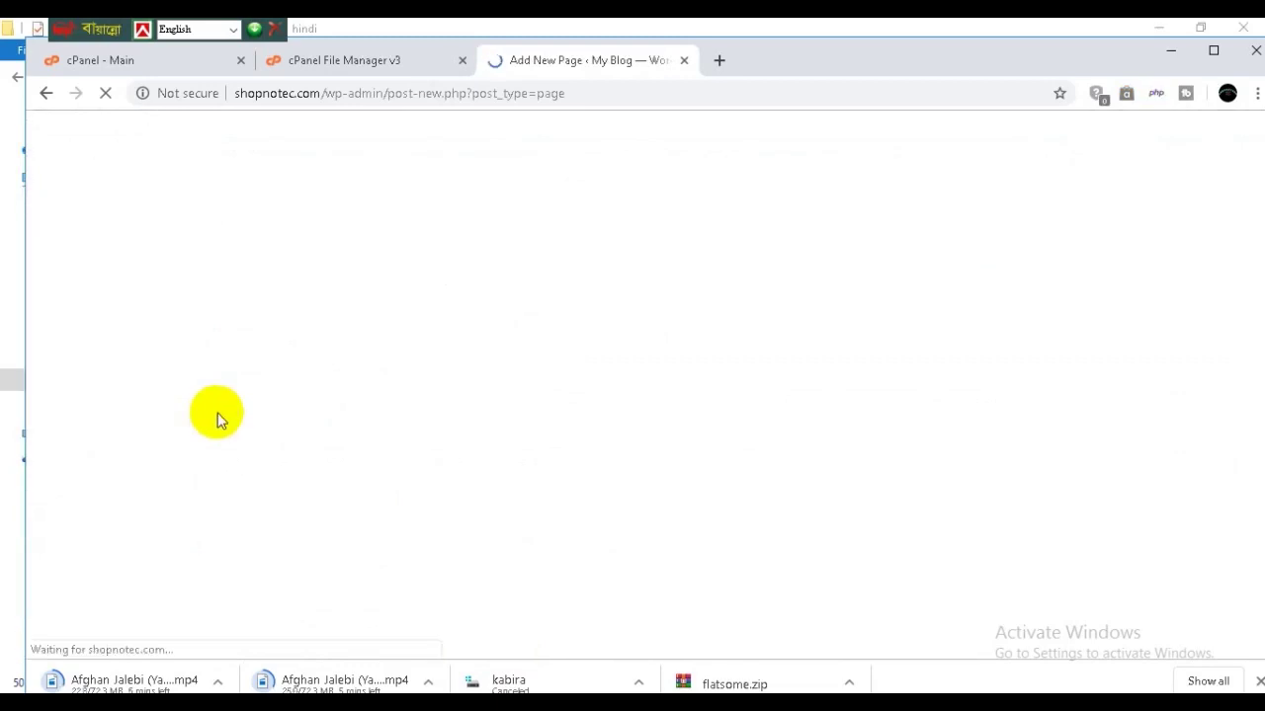
pyautogui.click(331, 293)
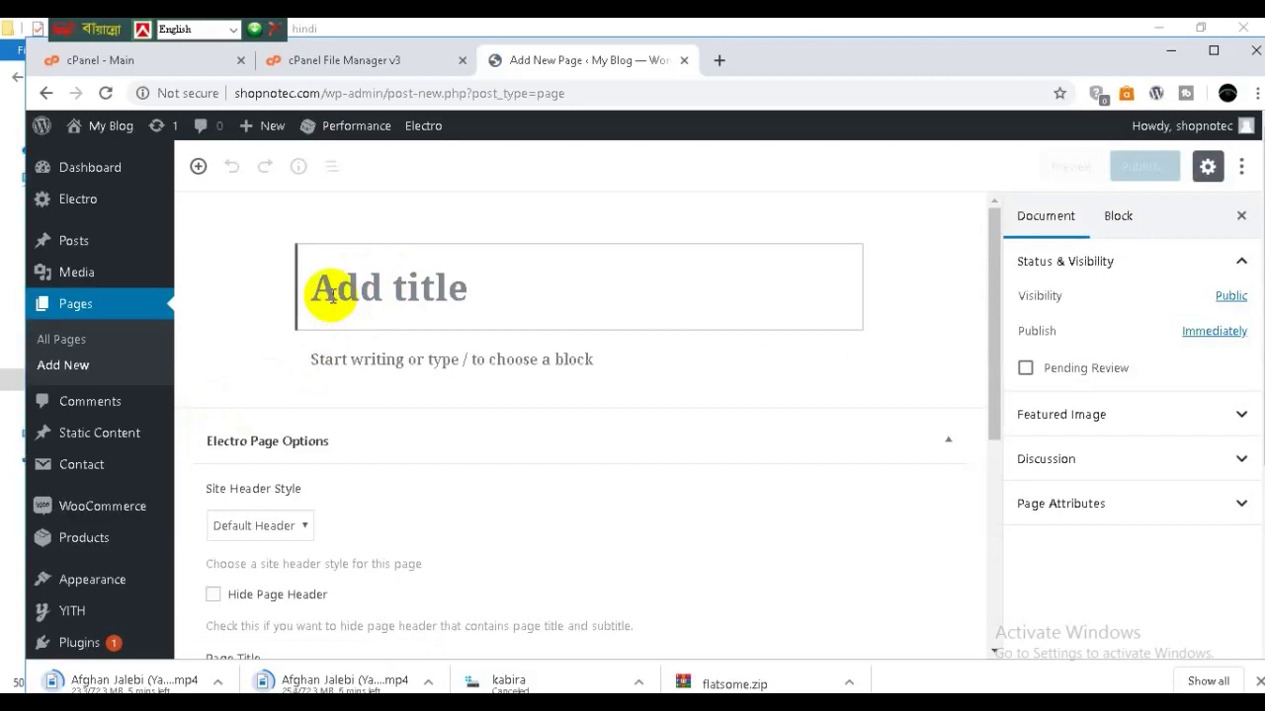
pyautogui.write('S')
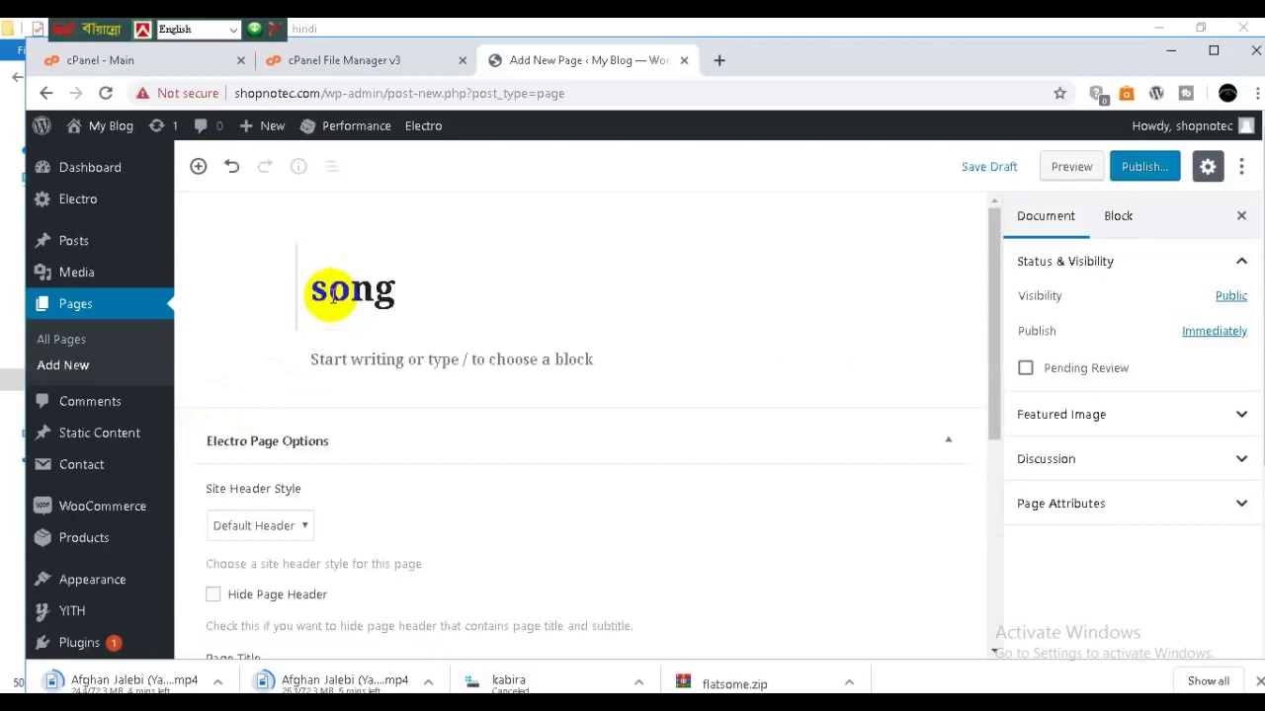
# Add a File block below the title of the "song" page.
pyautogui.click(331, 361)
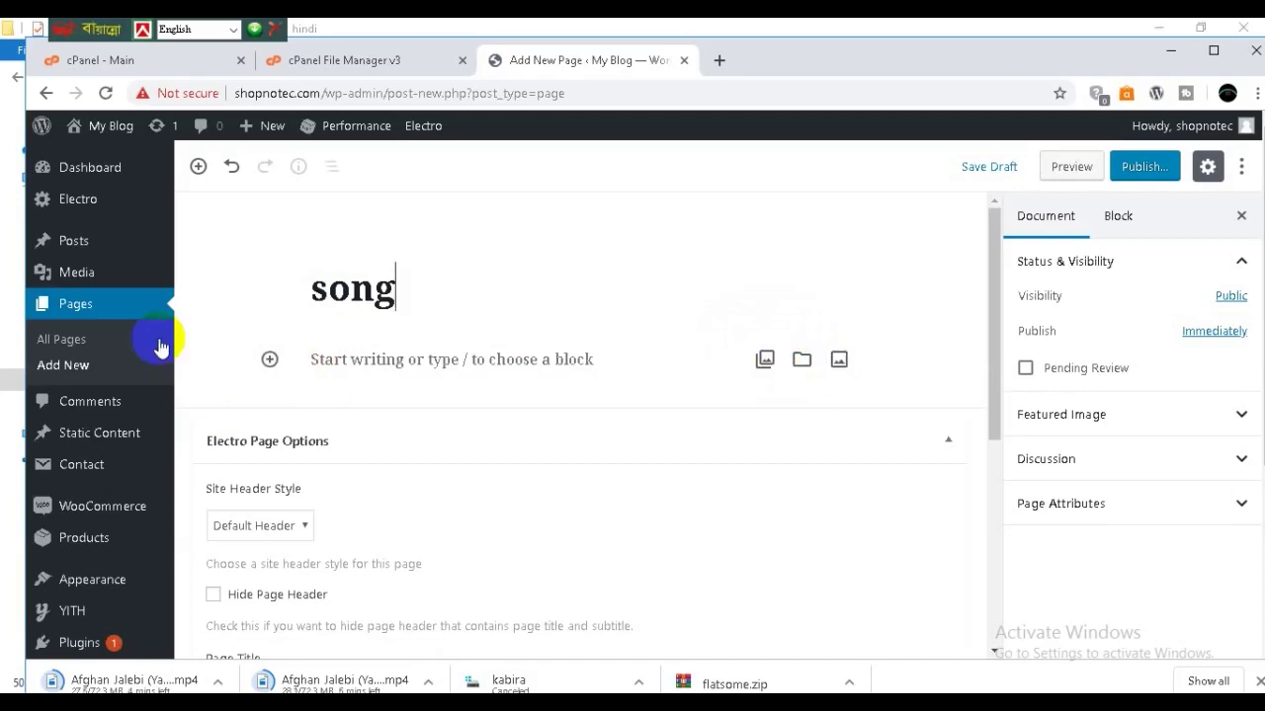
pyautogui.click(269, 360)
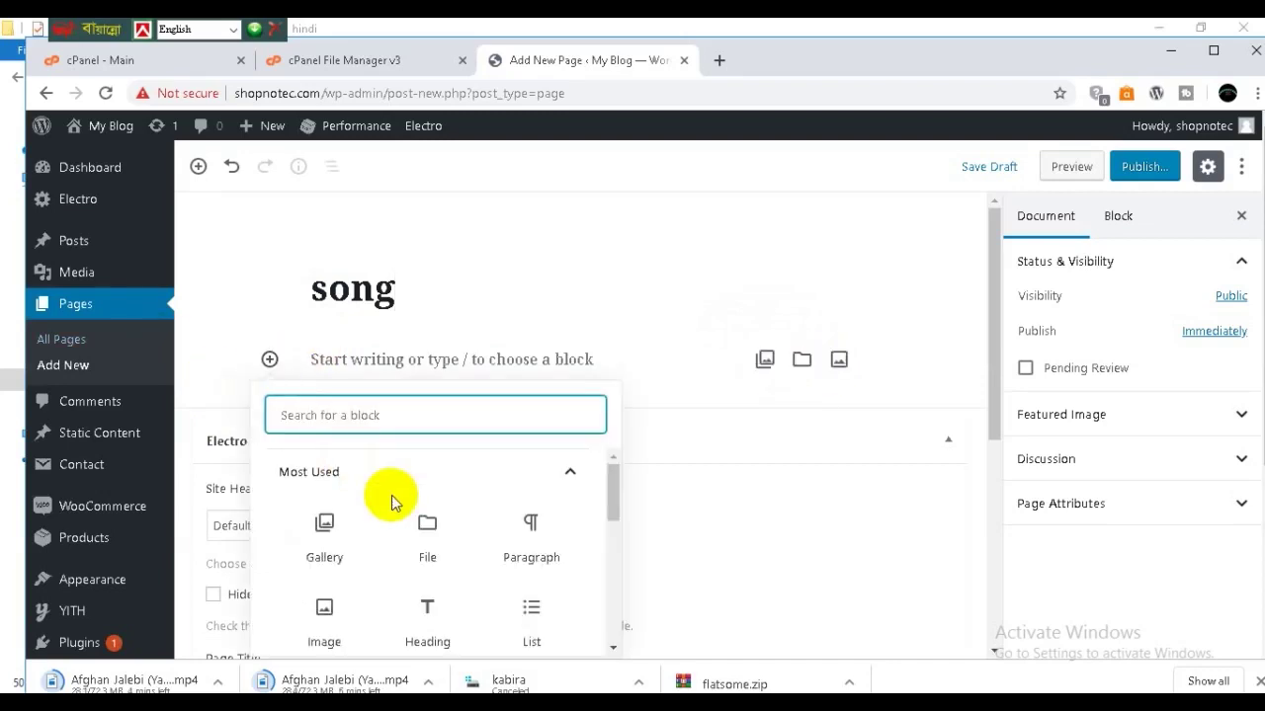
pyautogui.scroll(-1, 391, 502)
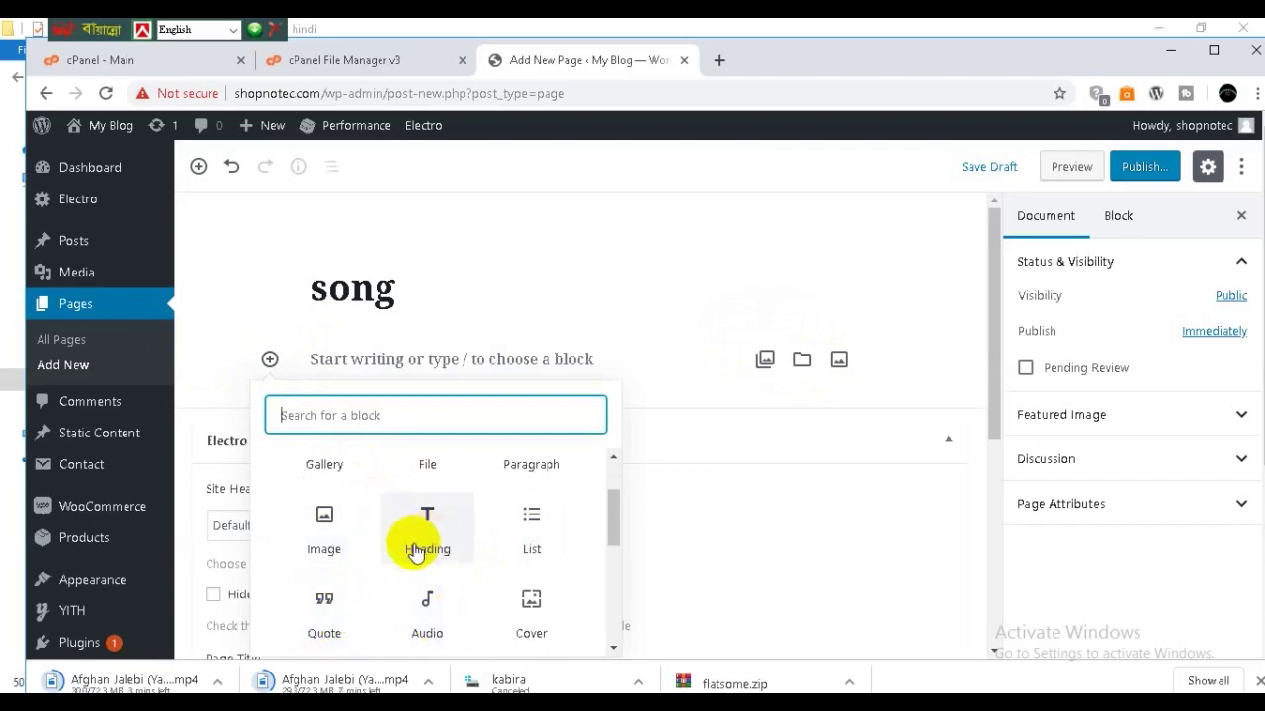
pyautogui.scroll(1, 420, 548)
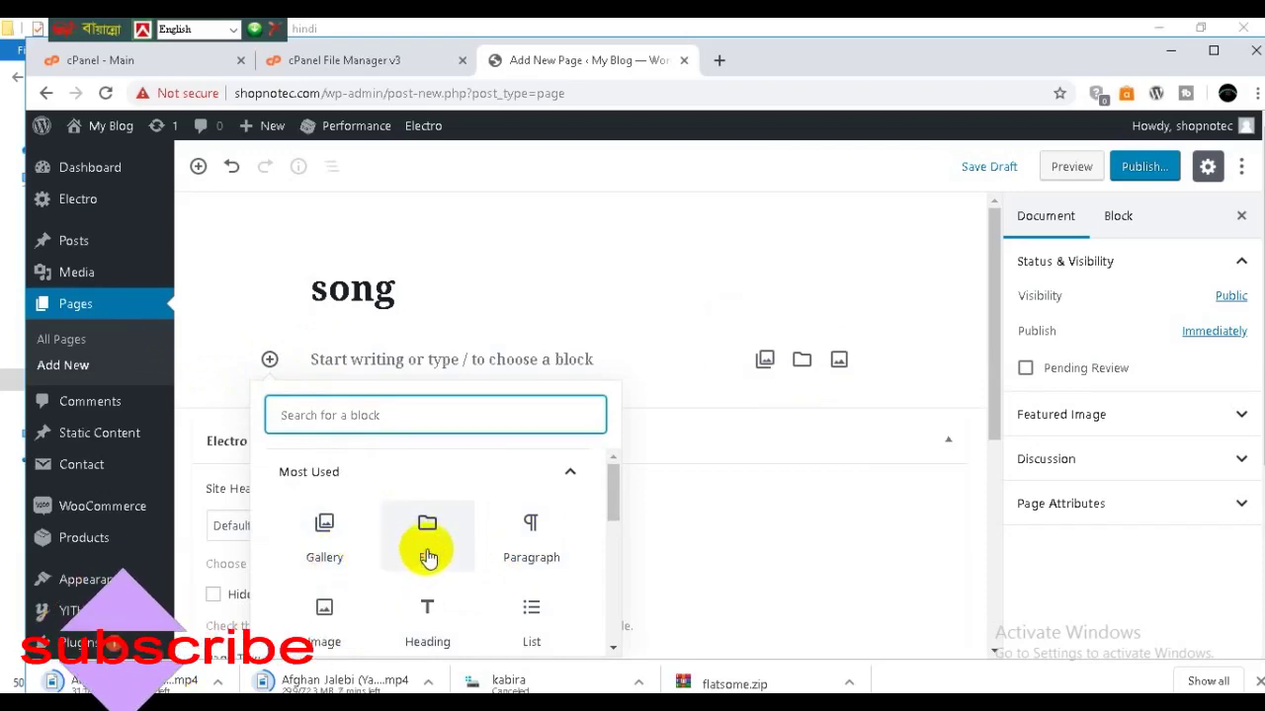
pyautogui.click(427, 553)
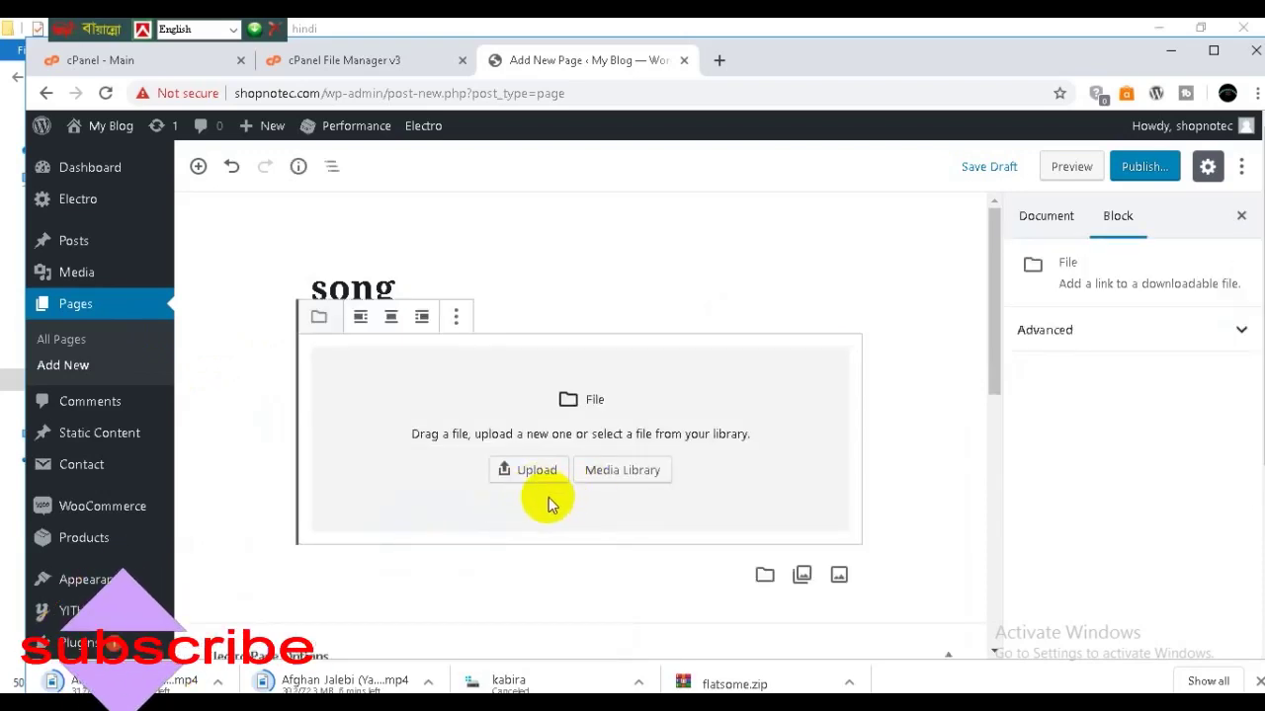
# Upload "Hamari Adhuri Kahani - Title Song - Emraan - Vidya - Arijit.mp4" from the hindi folder into the File block.
pyautogui.click(527, 472)
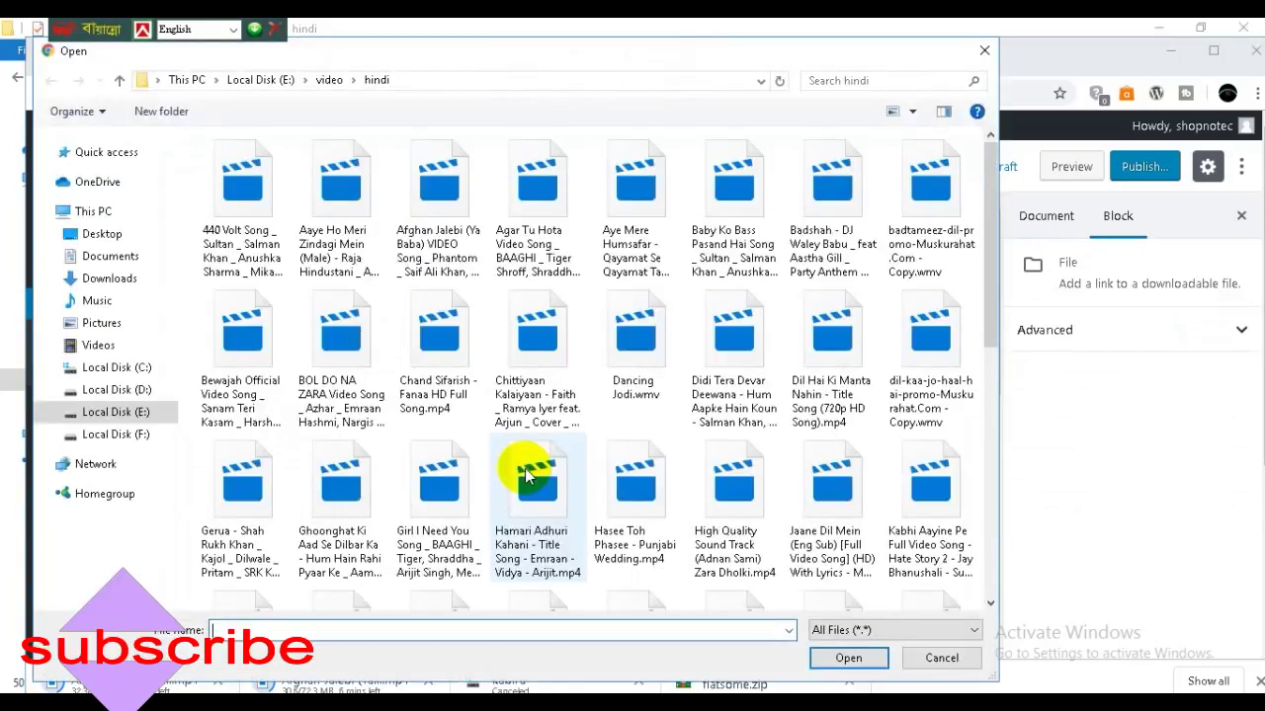
pyautogui.scroll(-3, 507, 499)
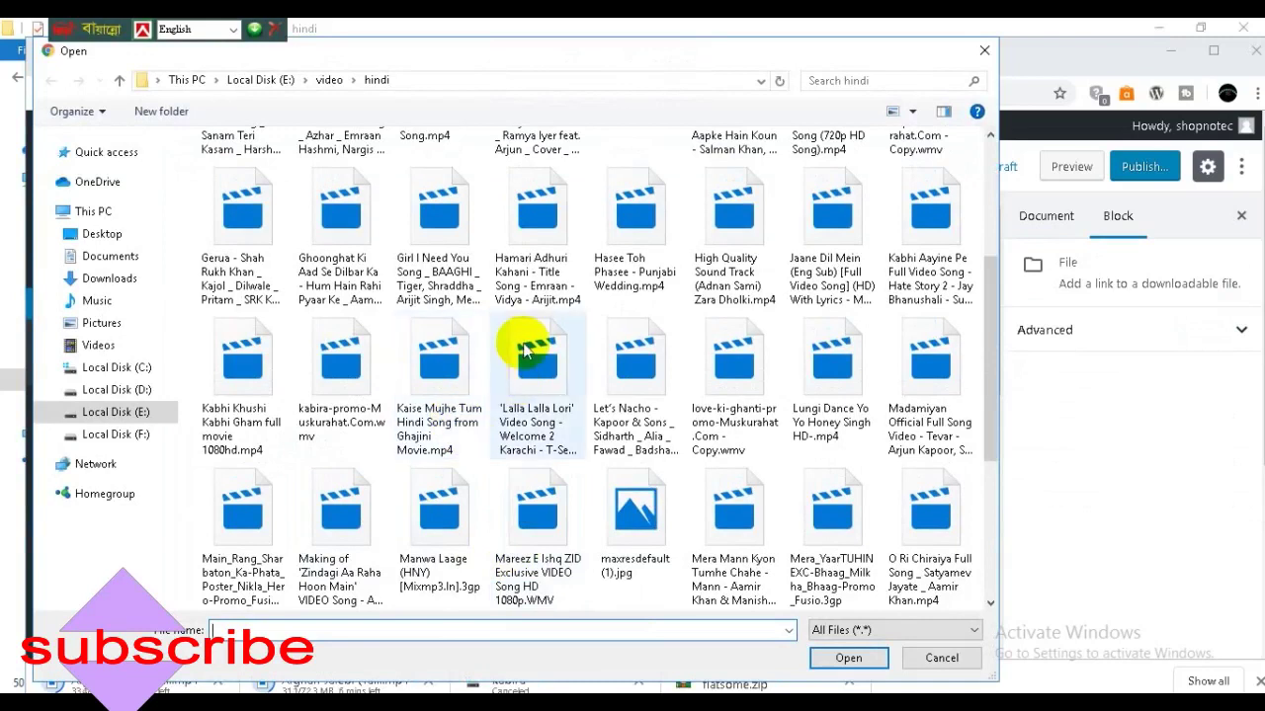
pyautogui.click(538, 271)
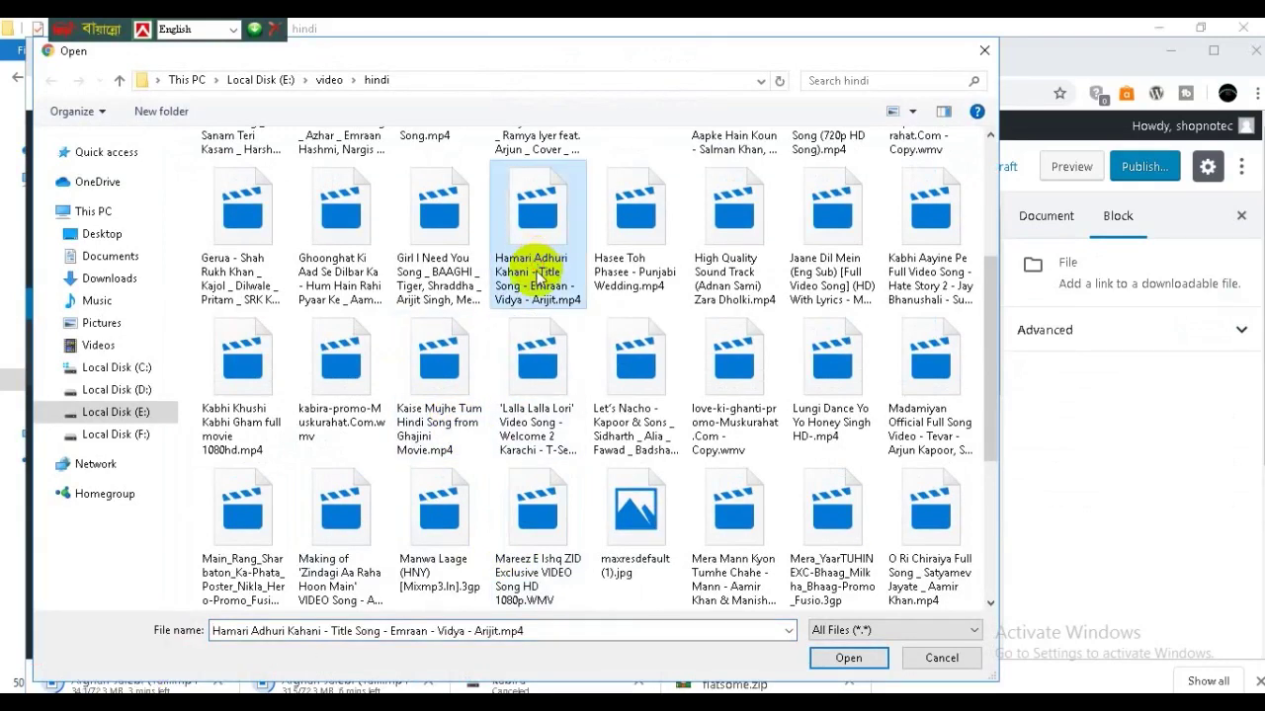
pyautogui.click(845, 658)
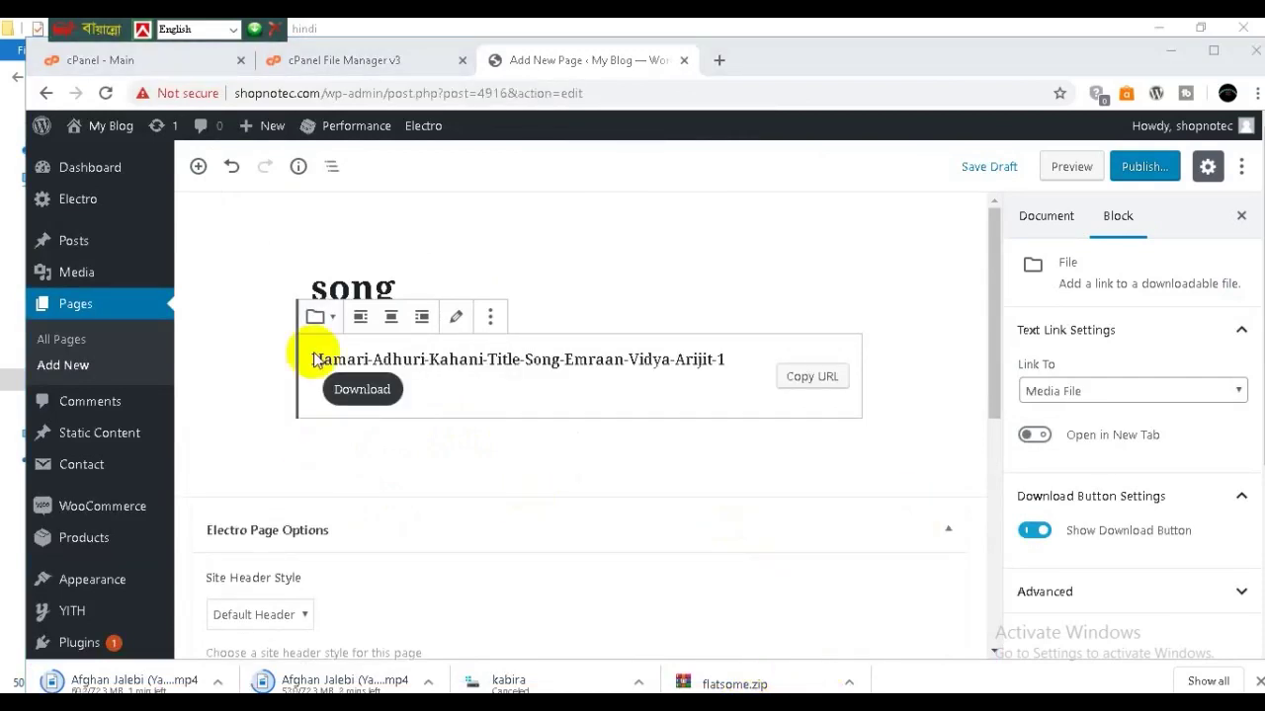
# View the "song" page through its permalink in a new browser tab, and close that tab again.
pyautogui.click(395, 282)
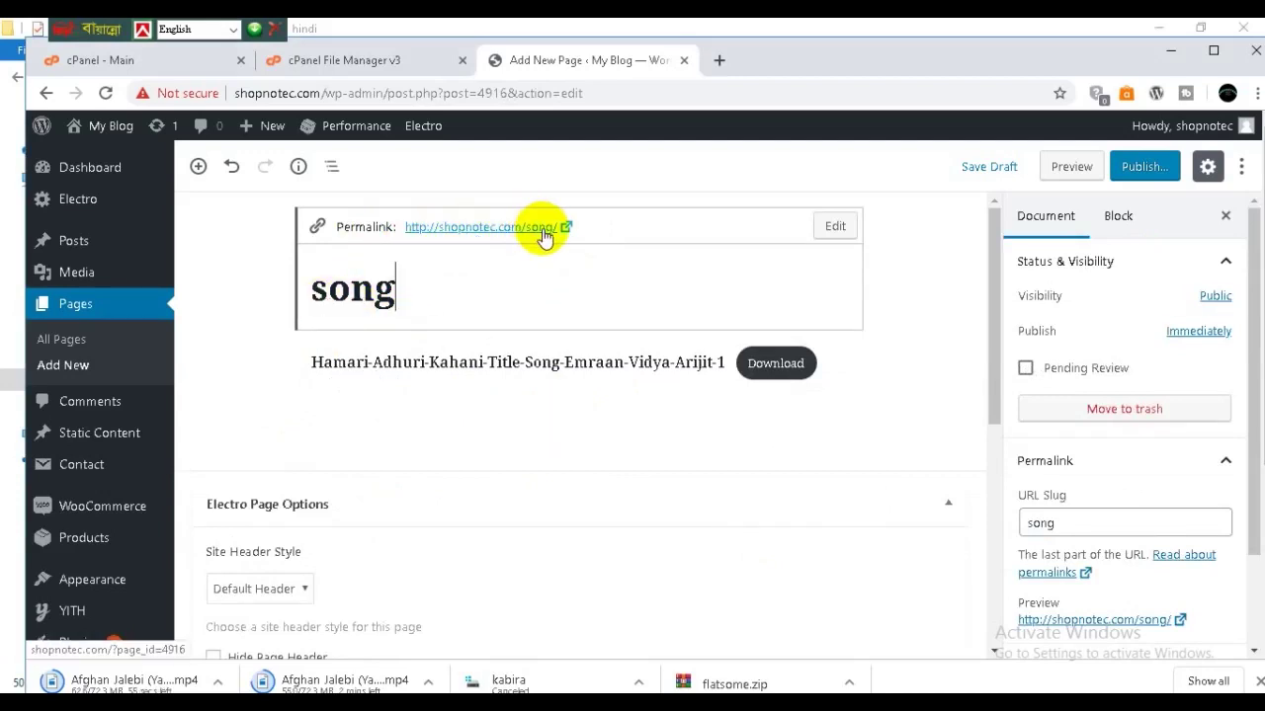
pyautogui.rightClick(506, 235)
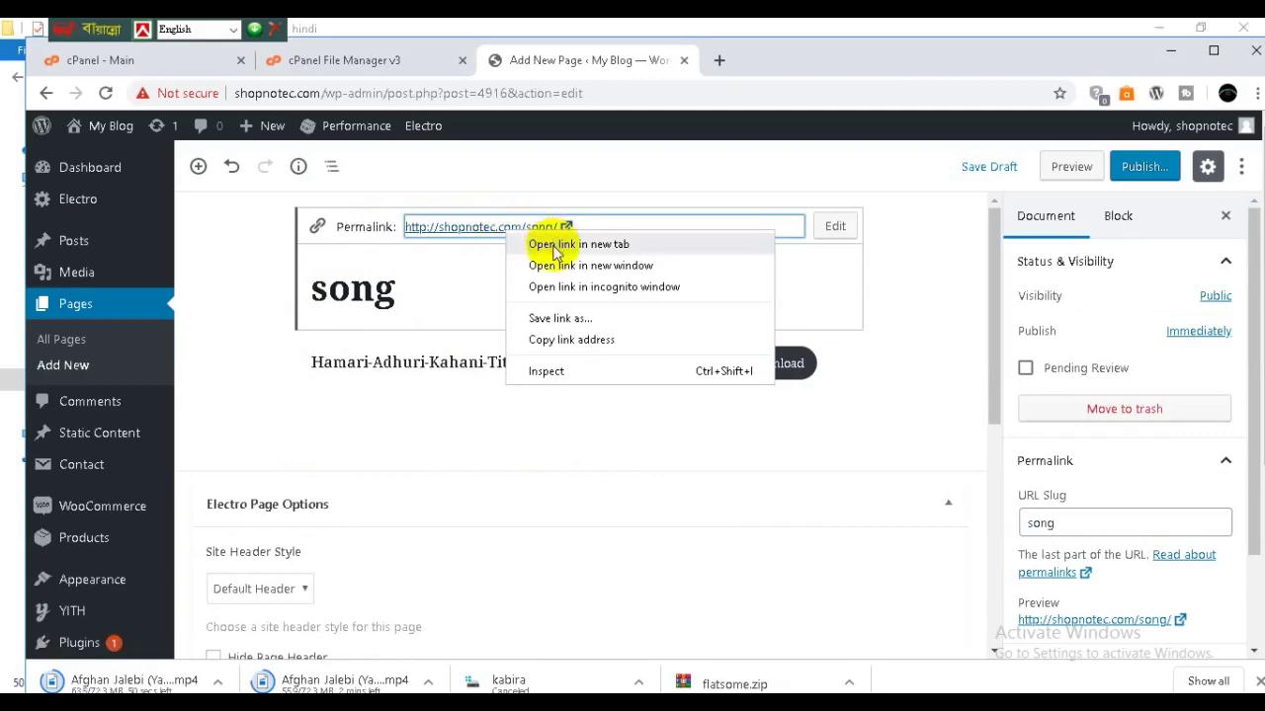
pyautogui.click(554, 247)
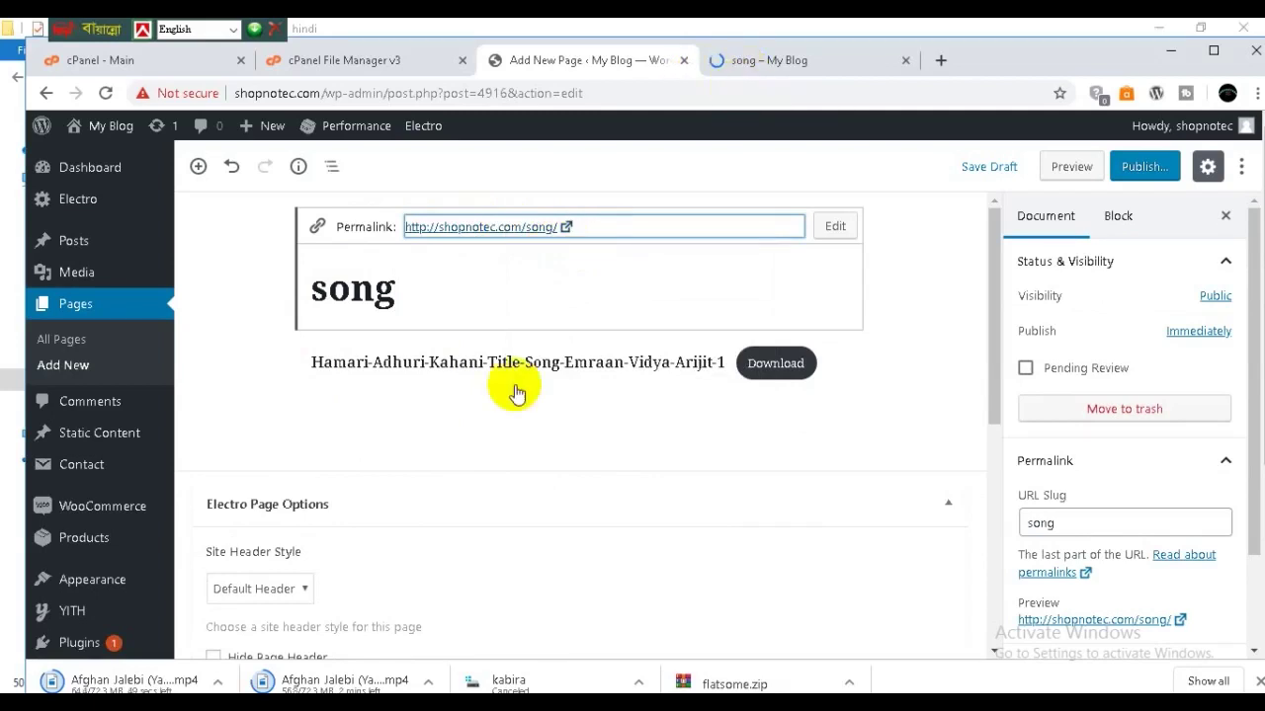
pyautogui.click(776, 61)
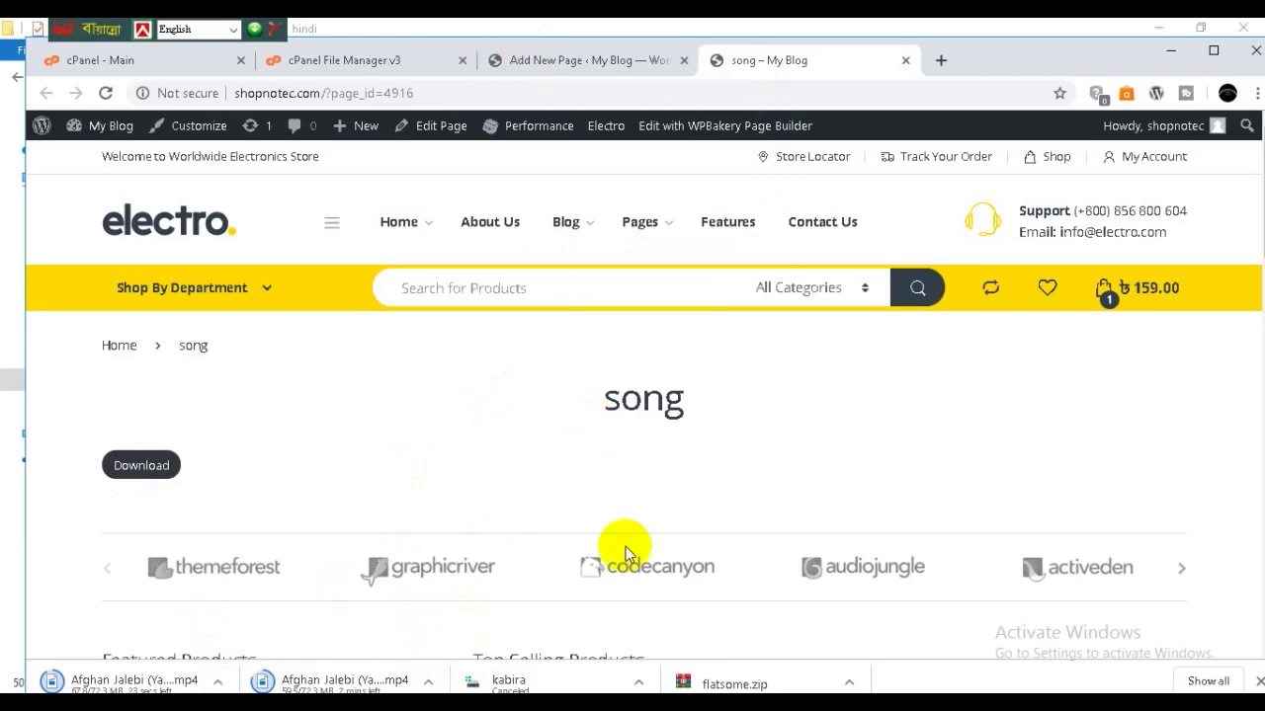
pyautogui.hotkey('ctrl', 'w')
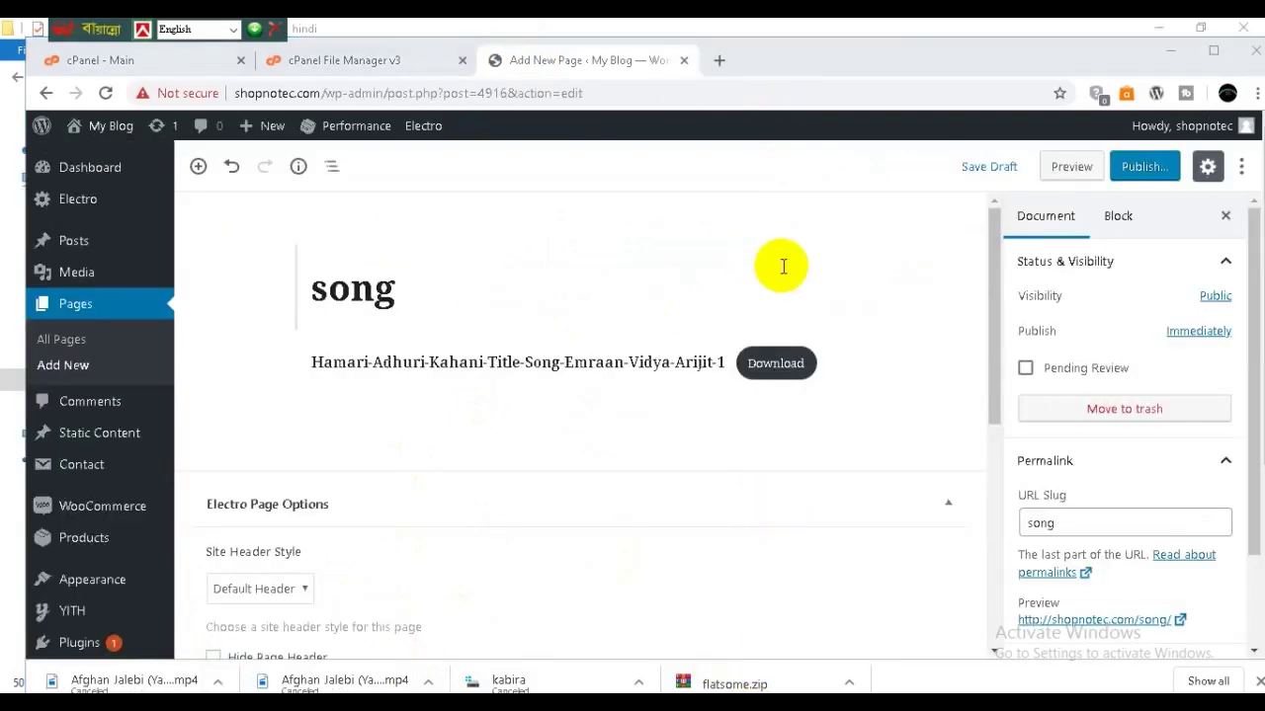
pyautogui.click(347, 262)
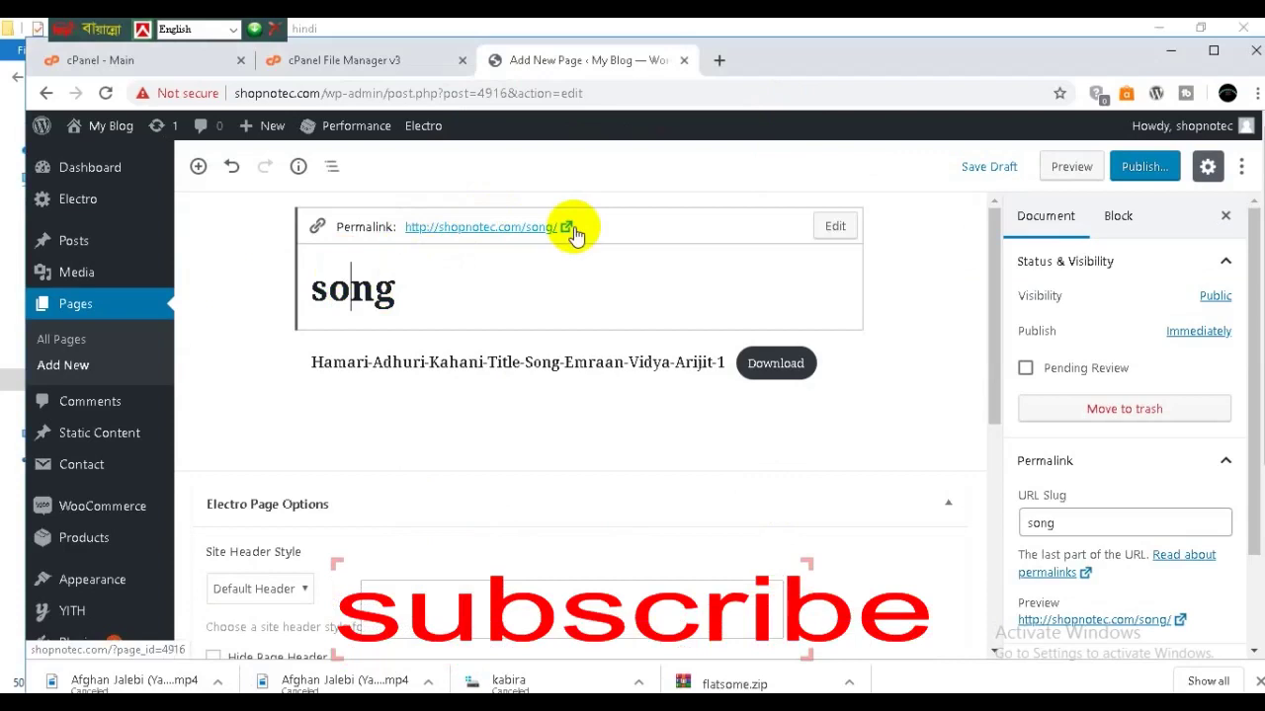
pyautogui.scroll(-1, 1139, 479)
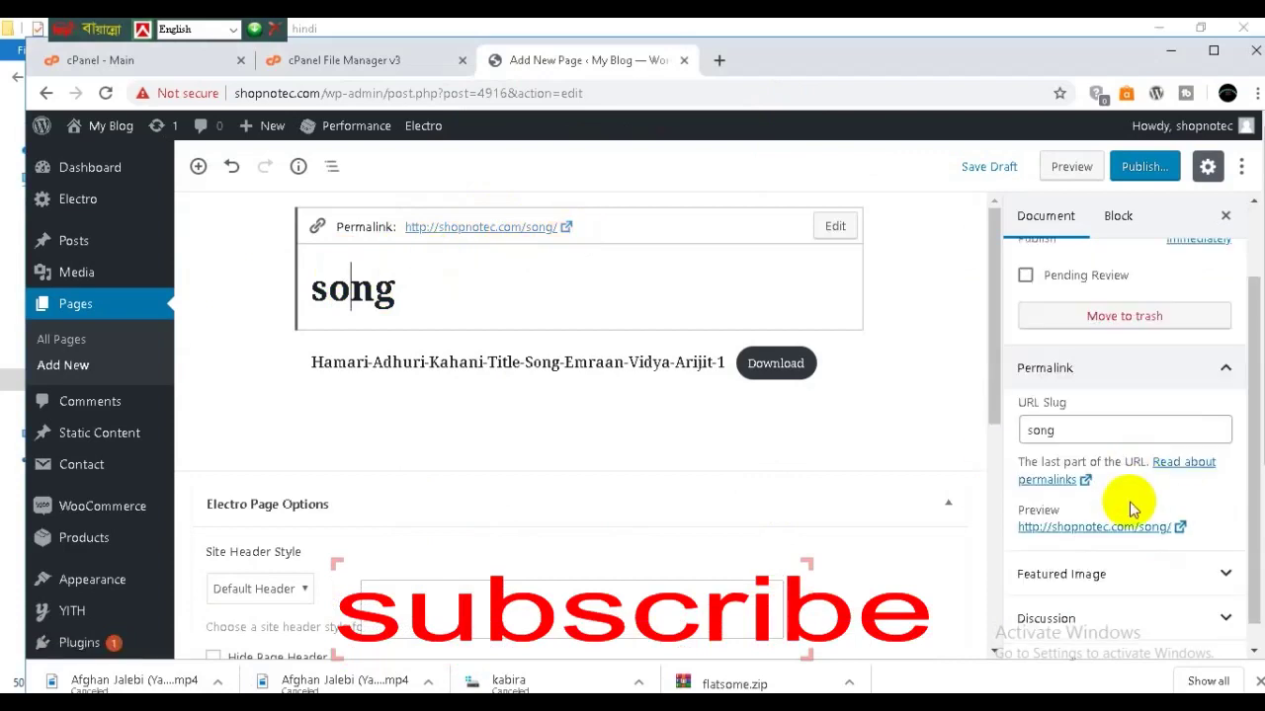
pyautogui.click(1079, 533)
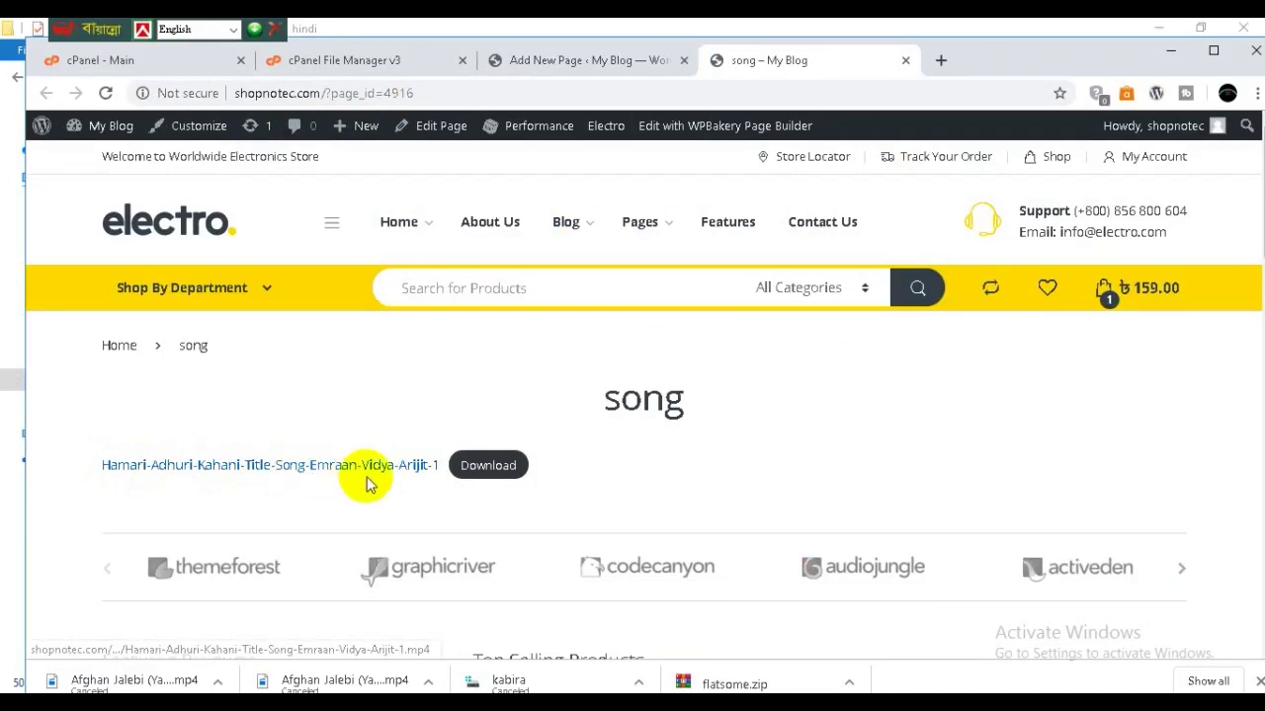
# Test the previewed page by starting the song's download, opening its file link to view the video, and returning to the page.
pyautogui.click(498, 472)
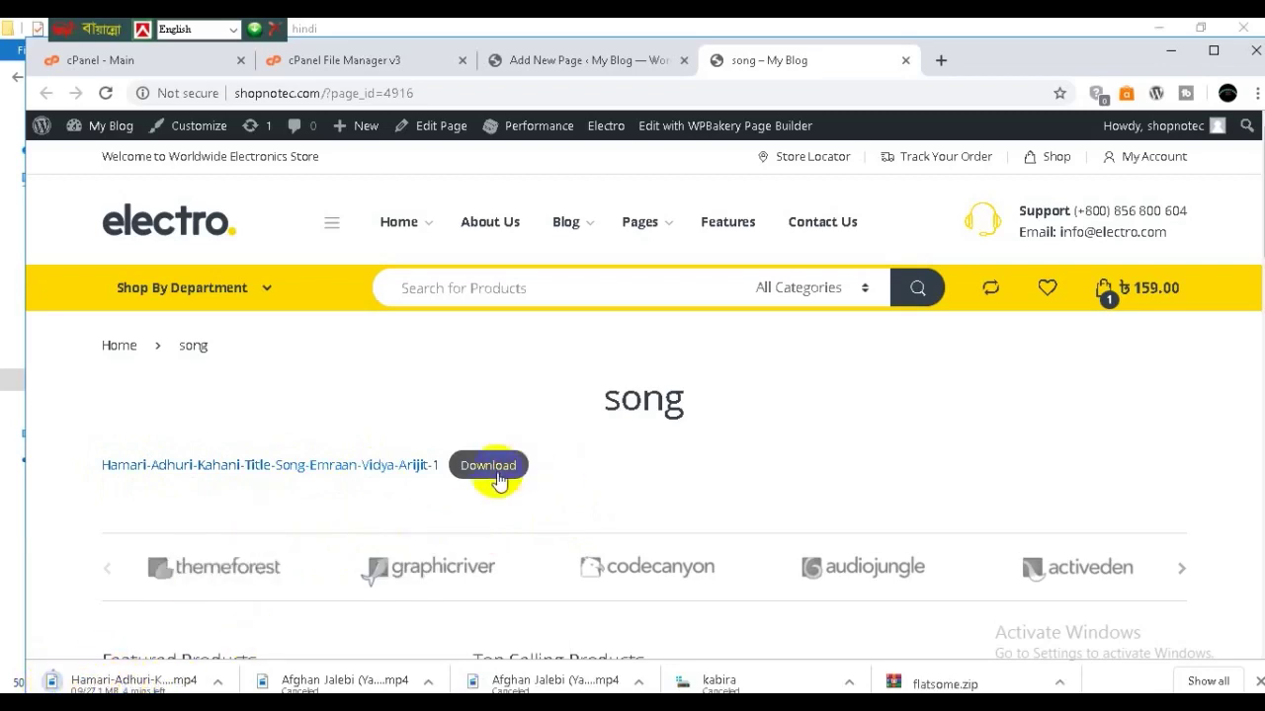
pyautogui.click(216, 473)
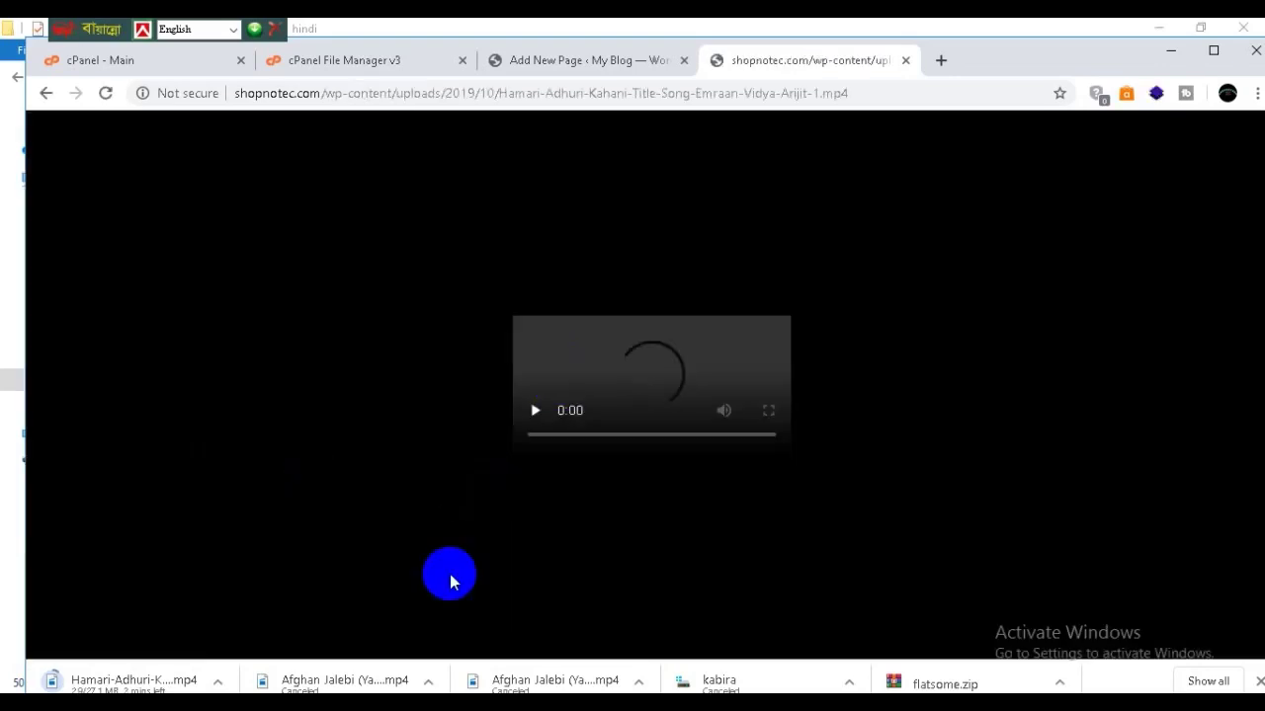
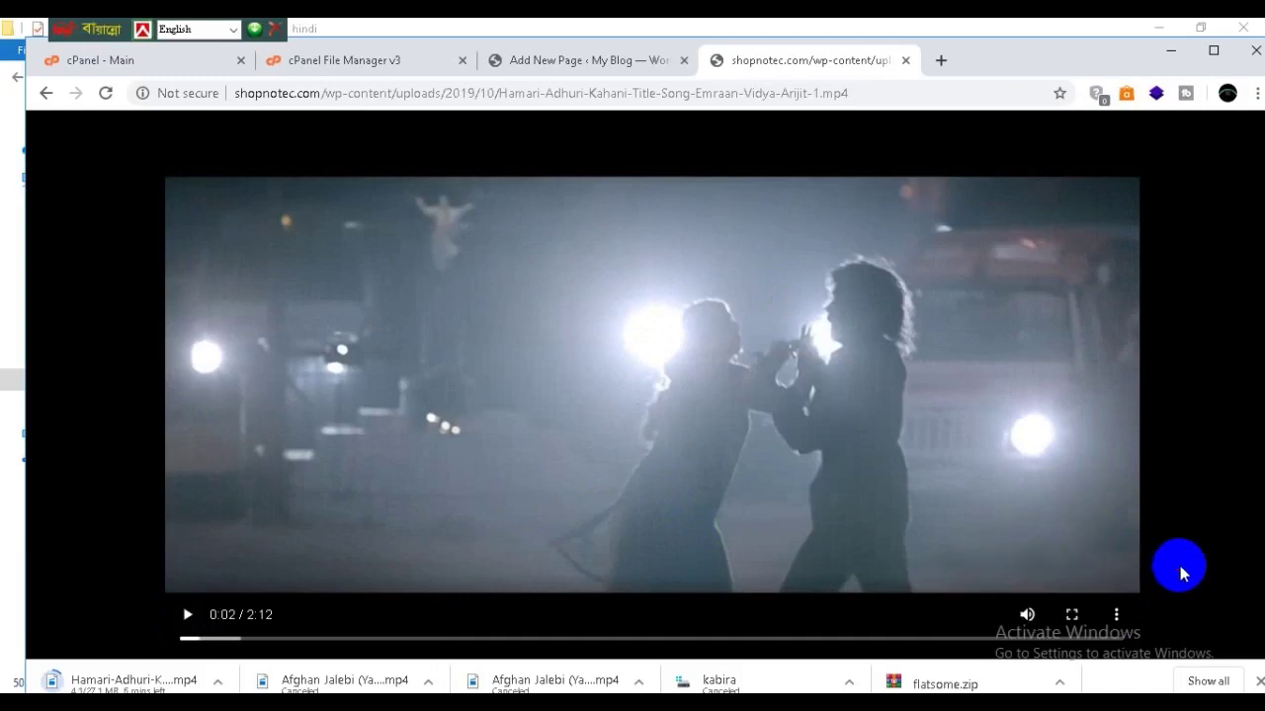
pyautogui.click(43, 93)
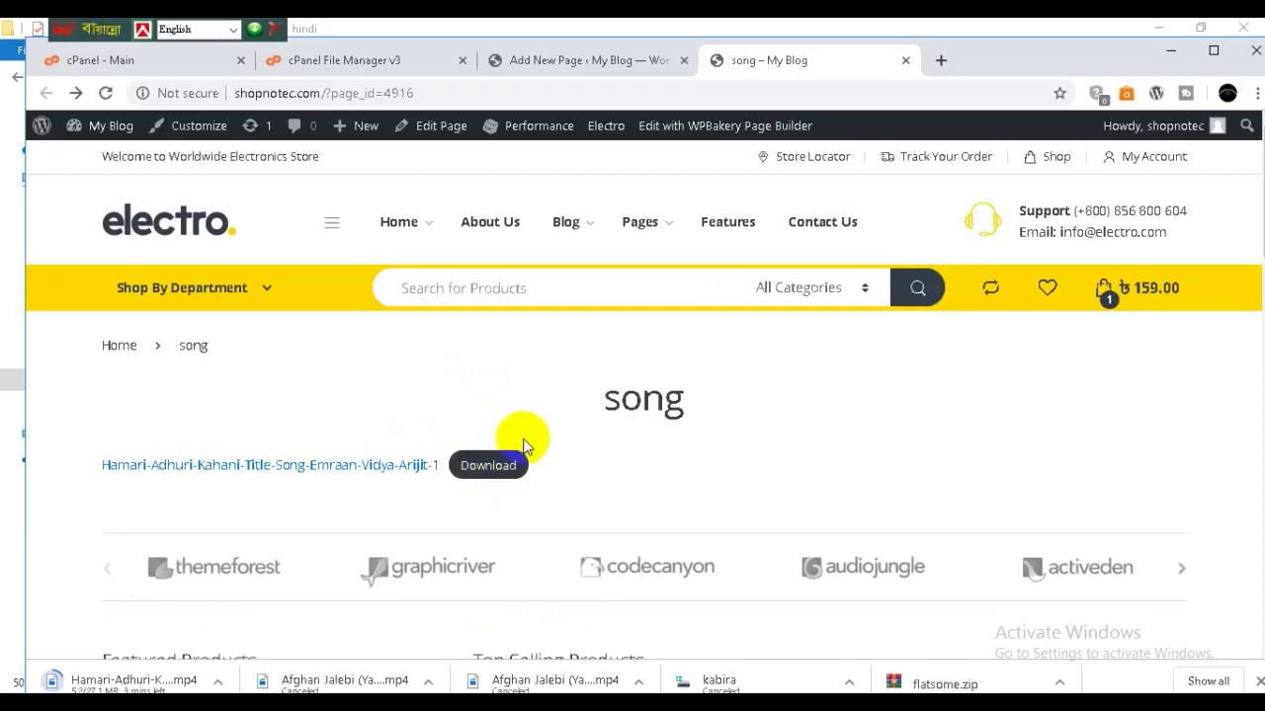
# Return to the "song" page editor and publish the page with public visibility.
pyautogui.click(577, 59)
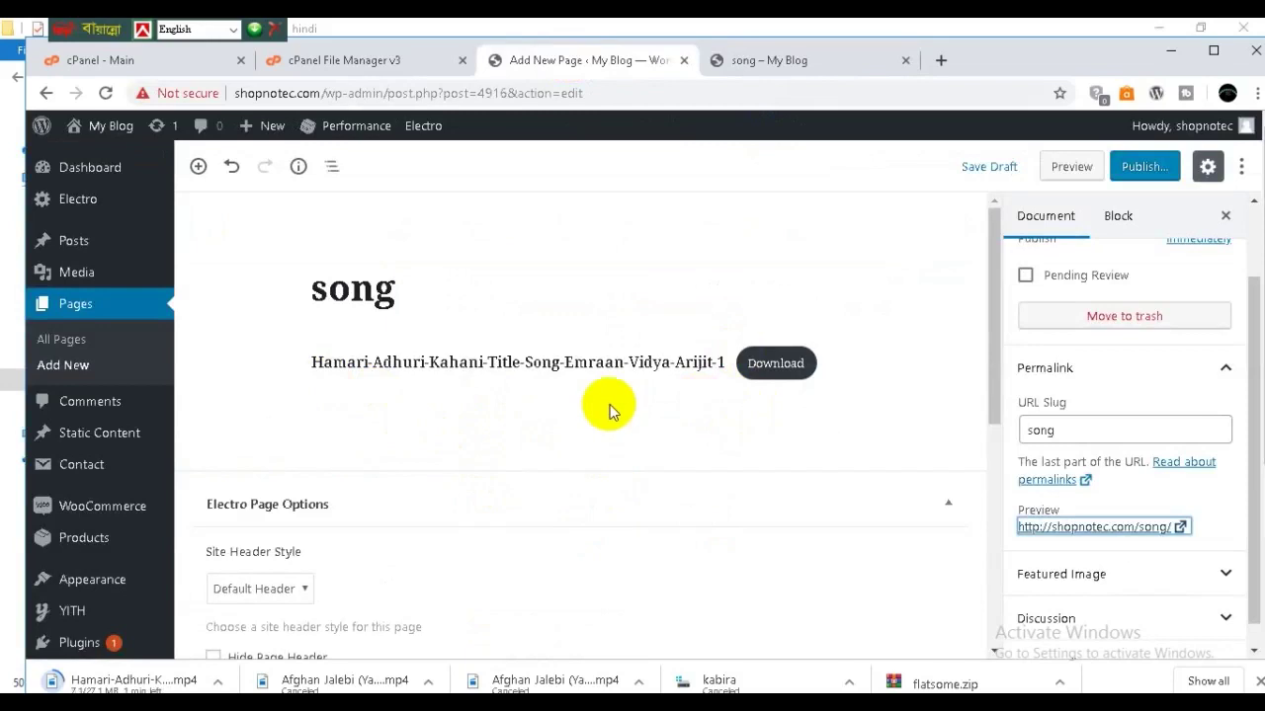
pyautogui.moveTo(556, 433)
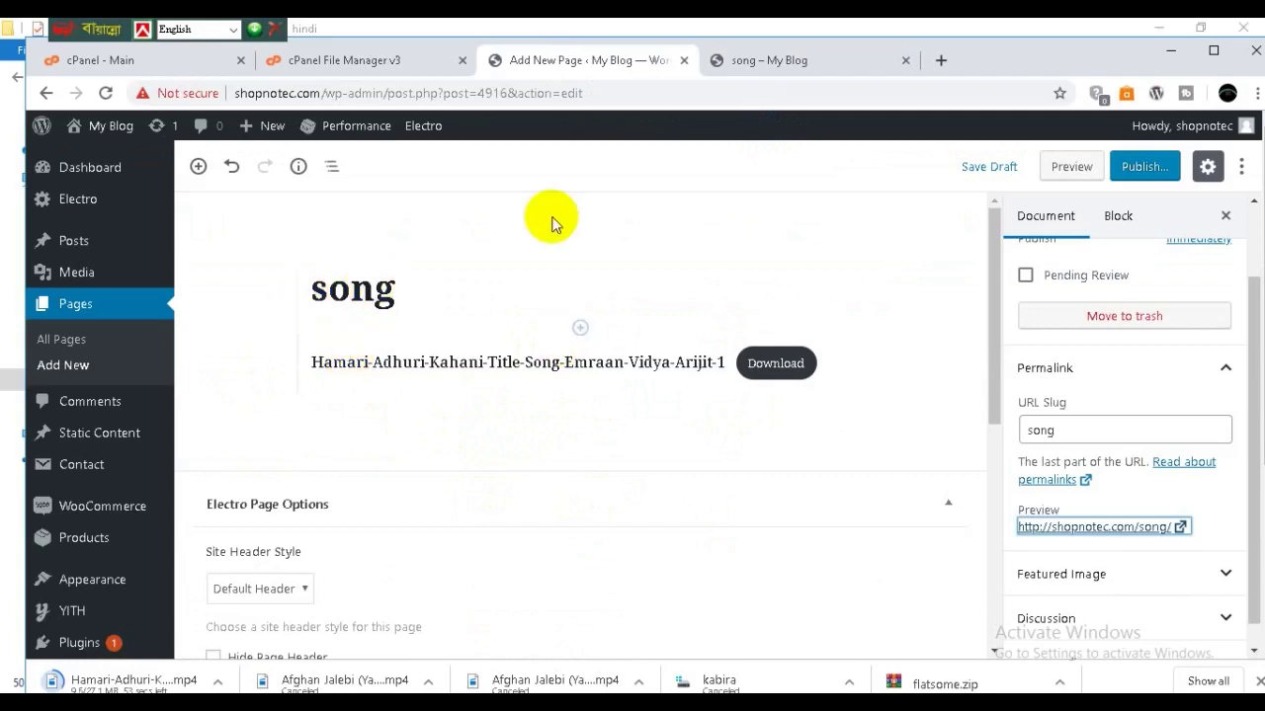
pyautogui.moveTo(848, 425)
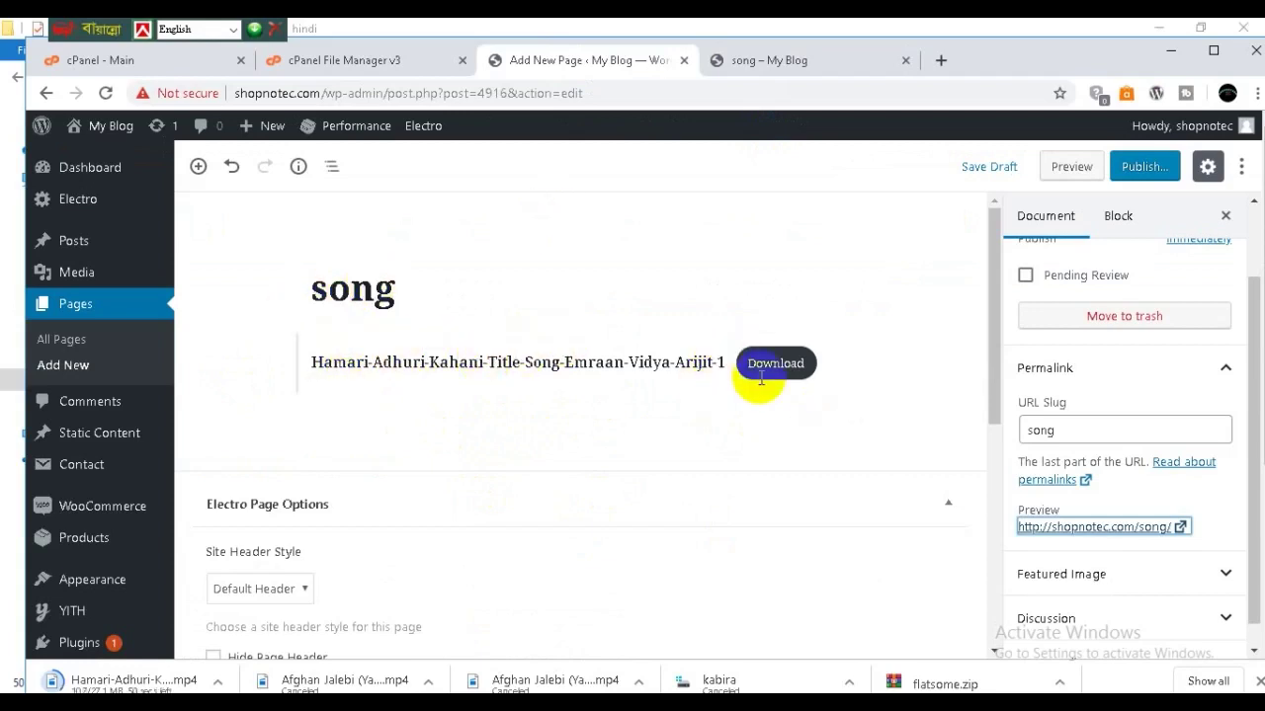
pyautogui.click(1143, 168)
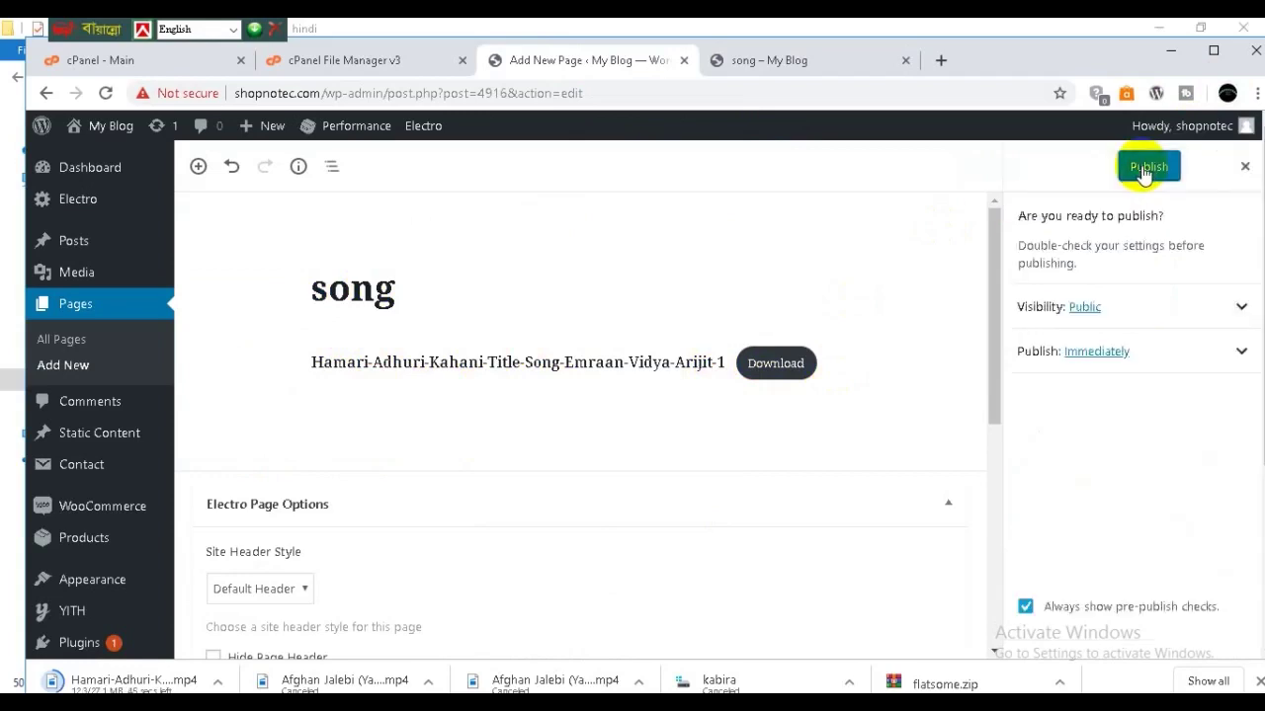
pyautogui.click(1143, 170)
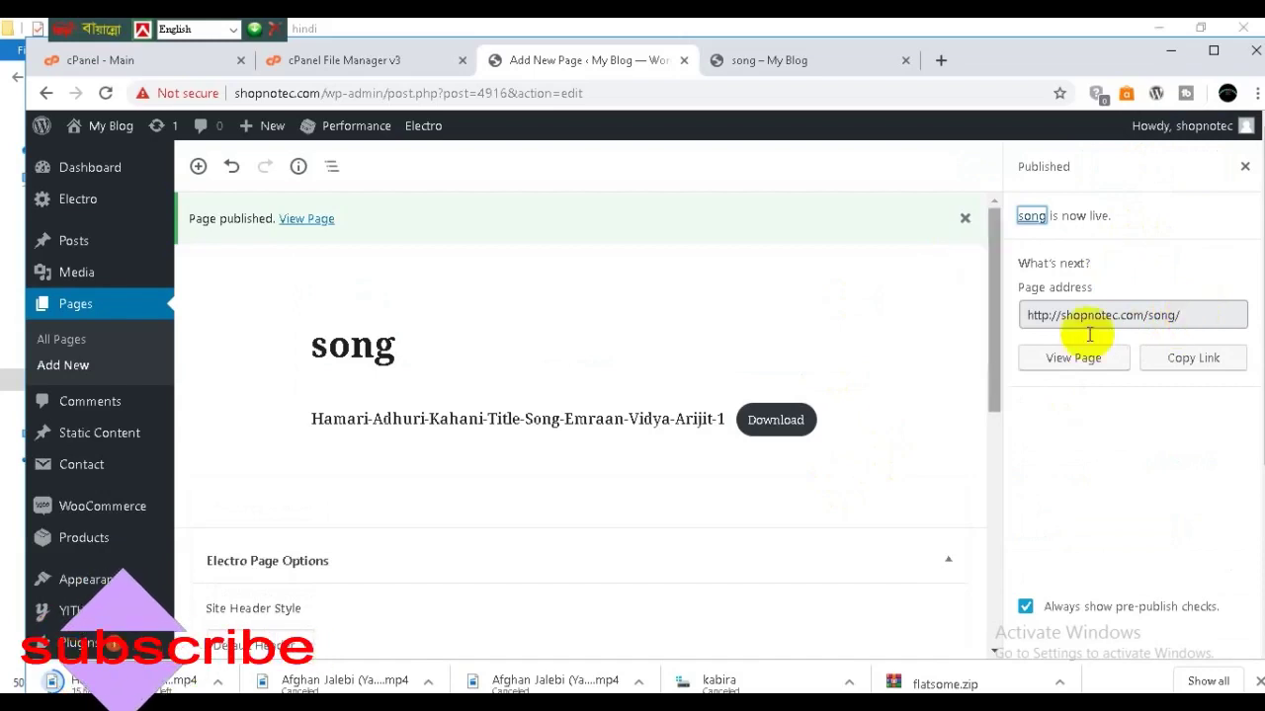
pyautogui.click(1190, 318)
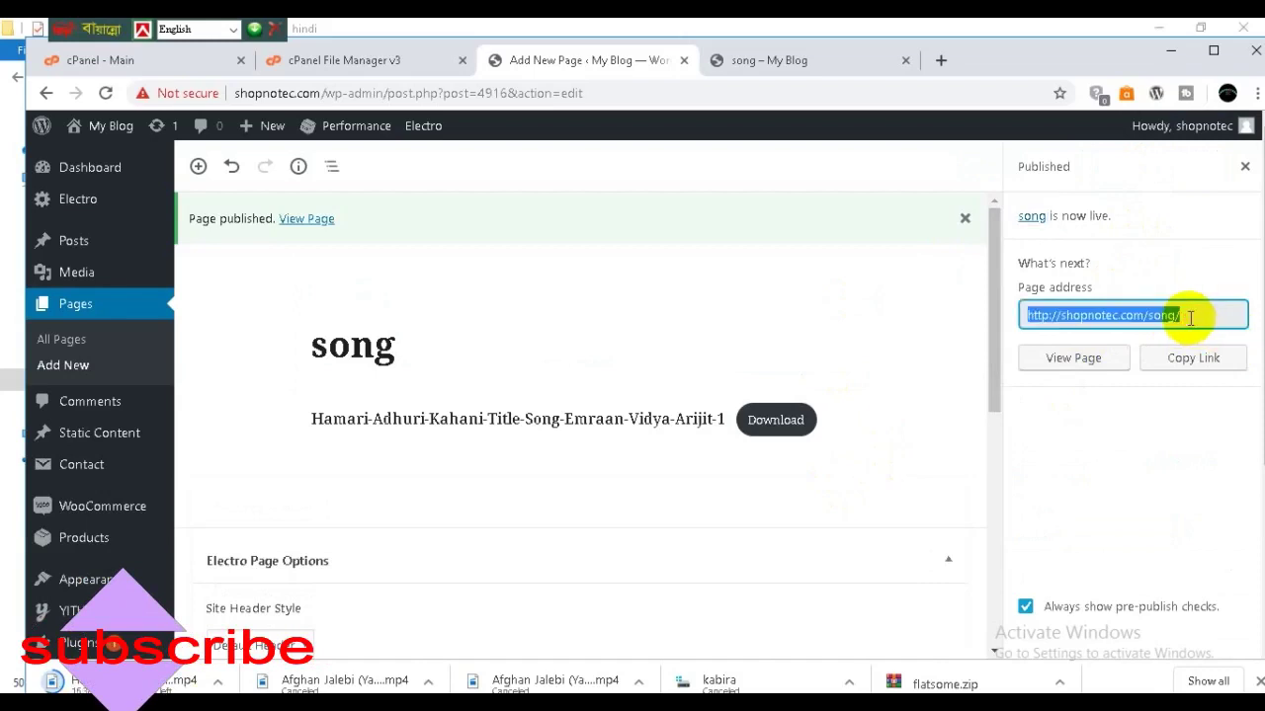
pyautogui.rightClick(1112, 316)
pyautogui.click(1025, 330)
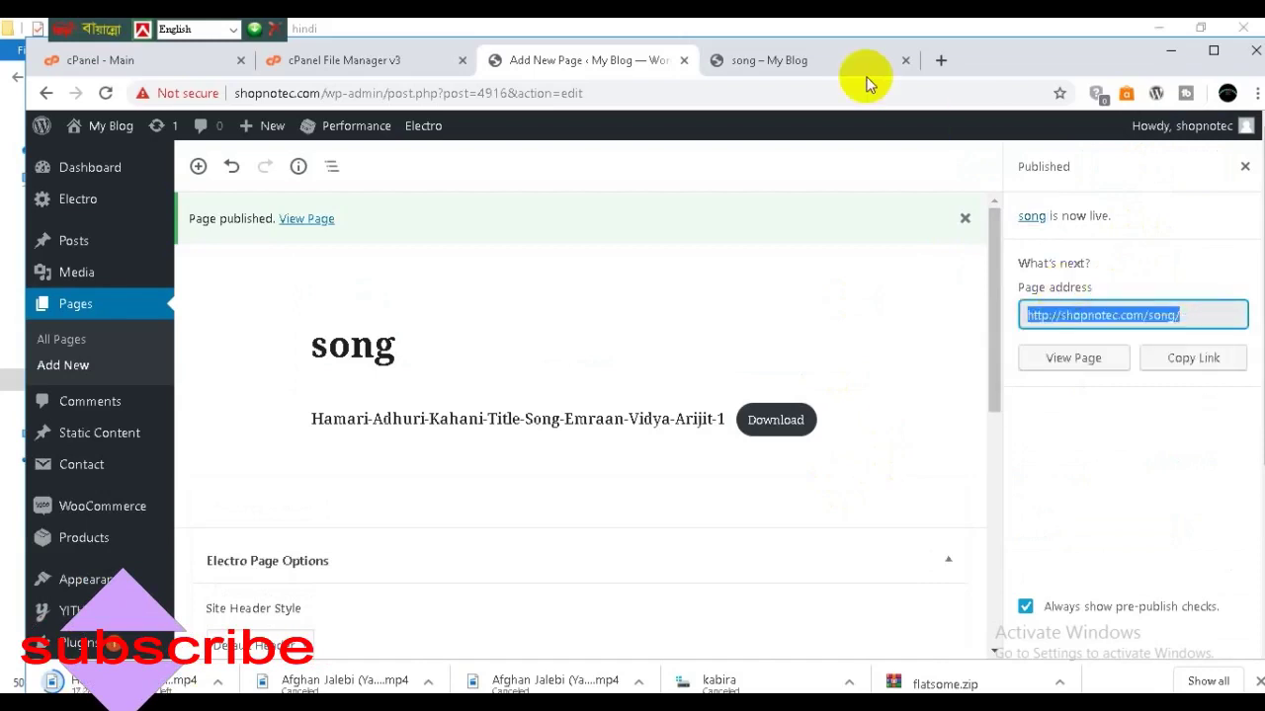
pyautogui.click(941, 60)
pyautogui.rightClick(173, 93)
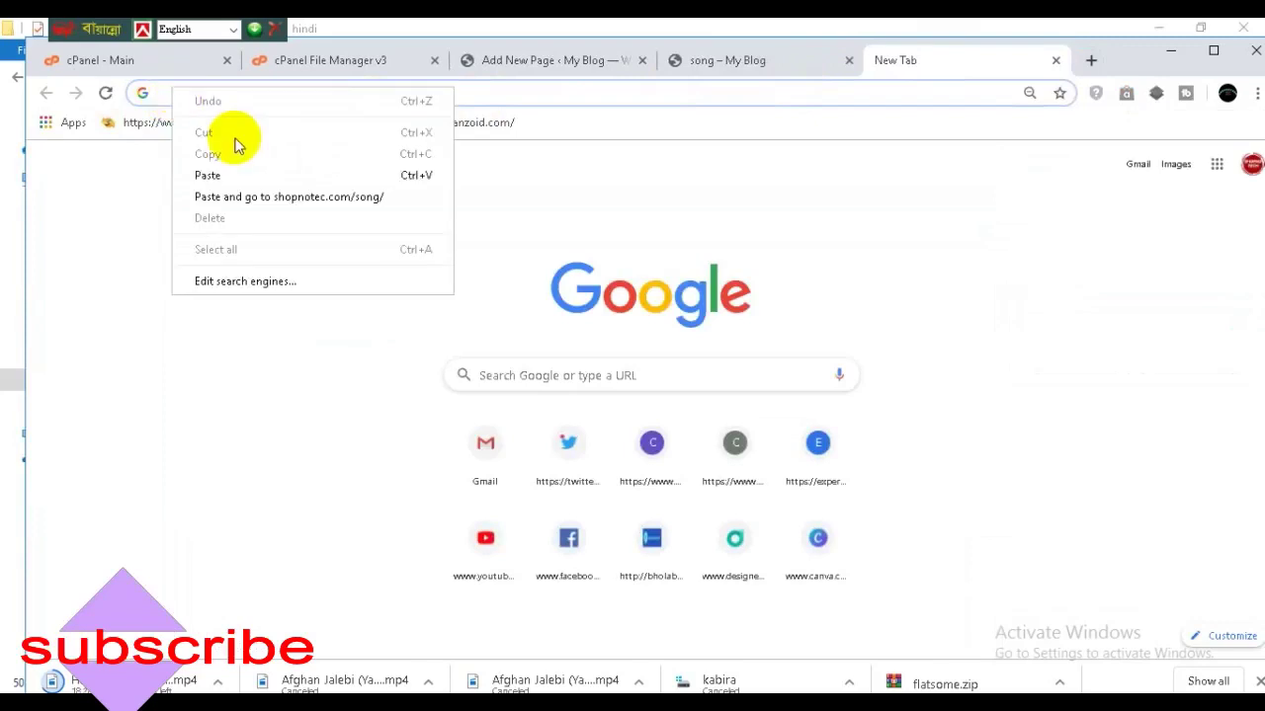
pyautogui.click(207, 172)
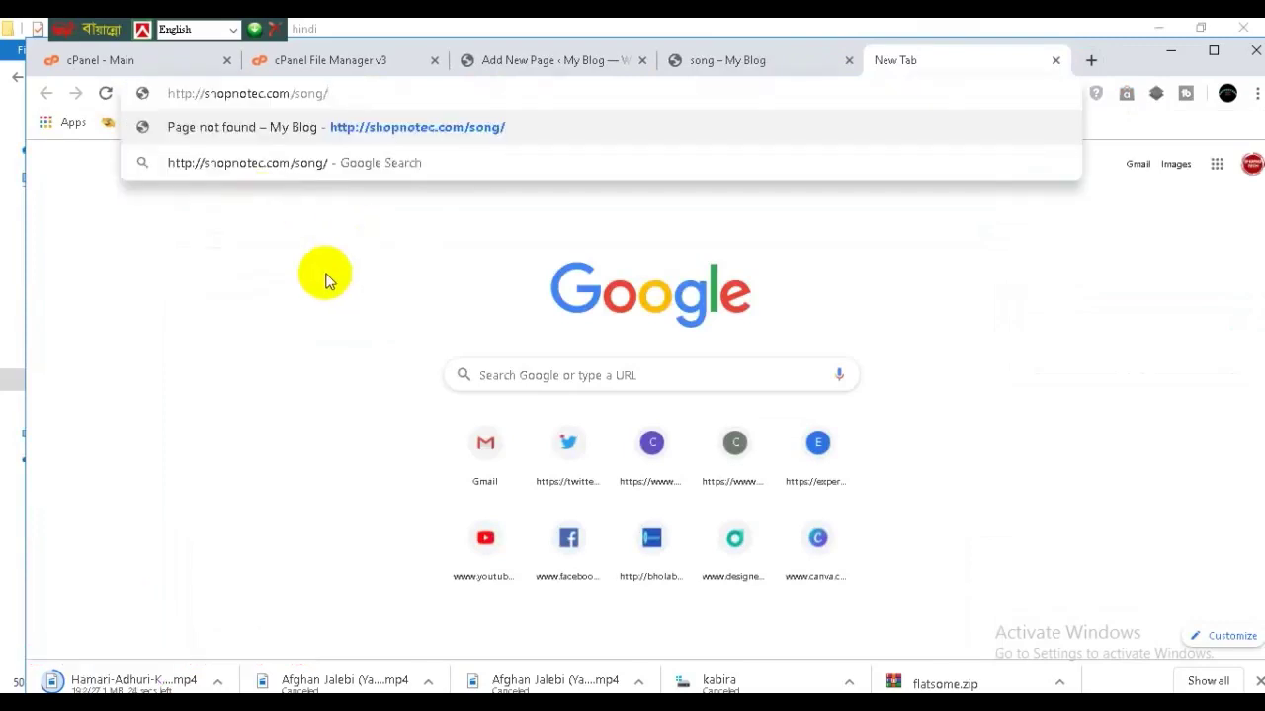
pyautogui.press('Return')
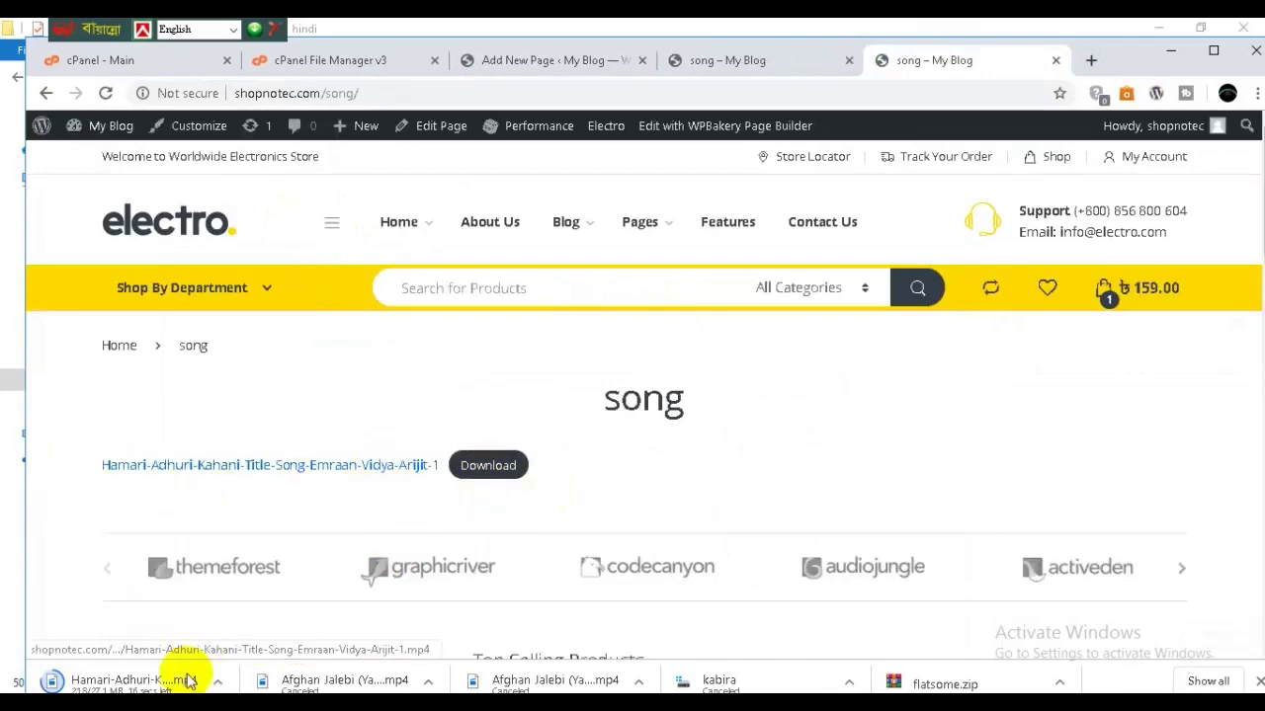
# Cancel the running song download, and open the Hamari-Adhuri-Kahani file link on the live page to test video playback and pausing.
pyautogui.click(216, 681)
pyautogui.click(248, 644)
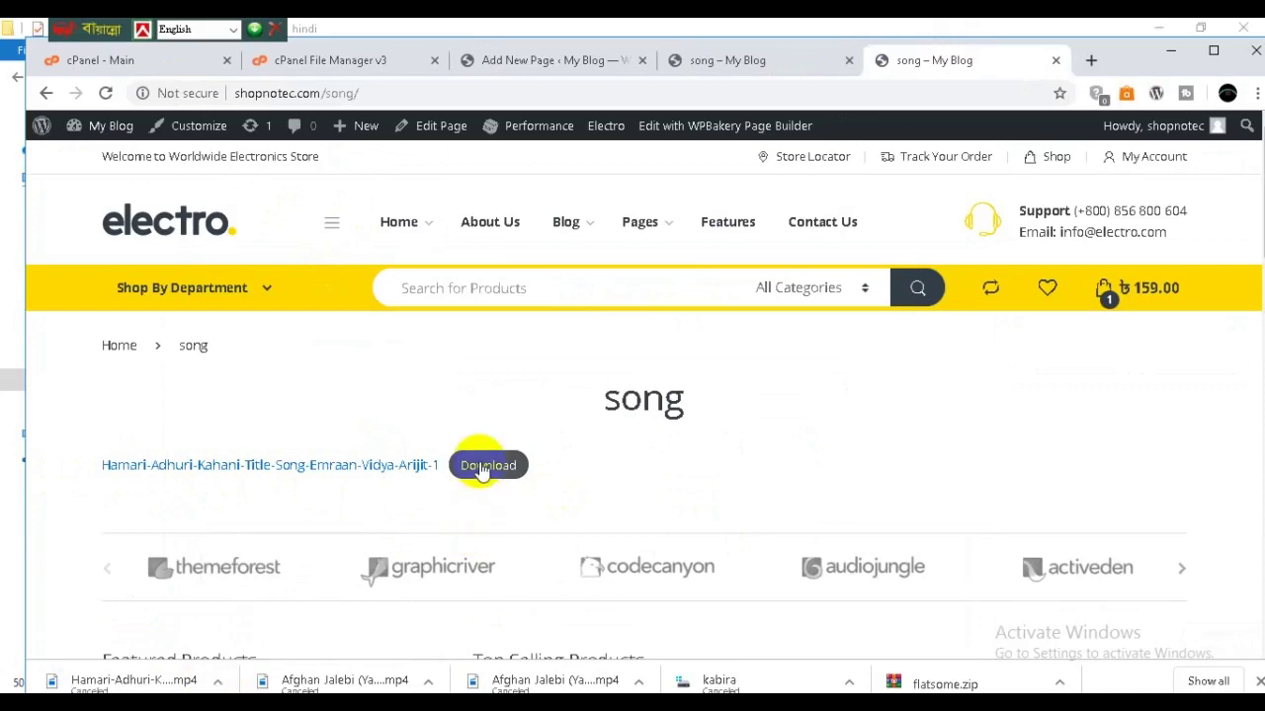
pyautogui.click(271, 475)
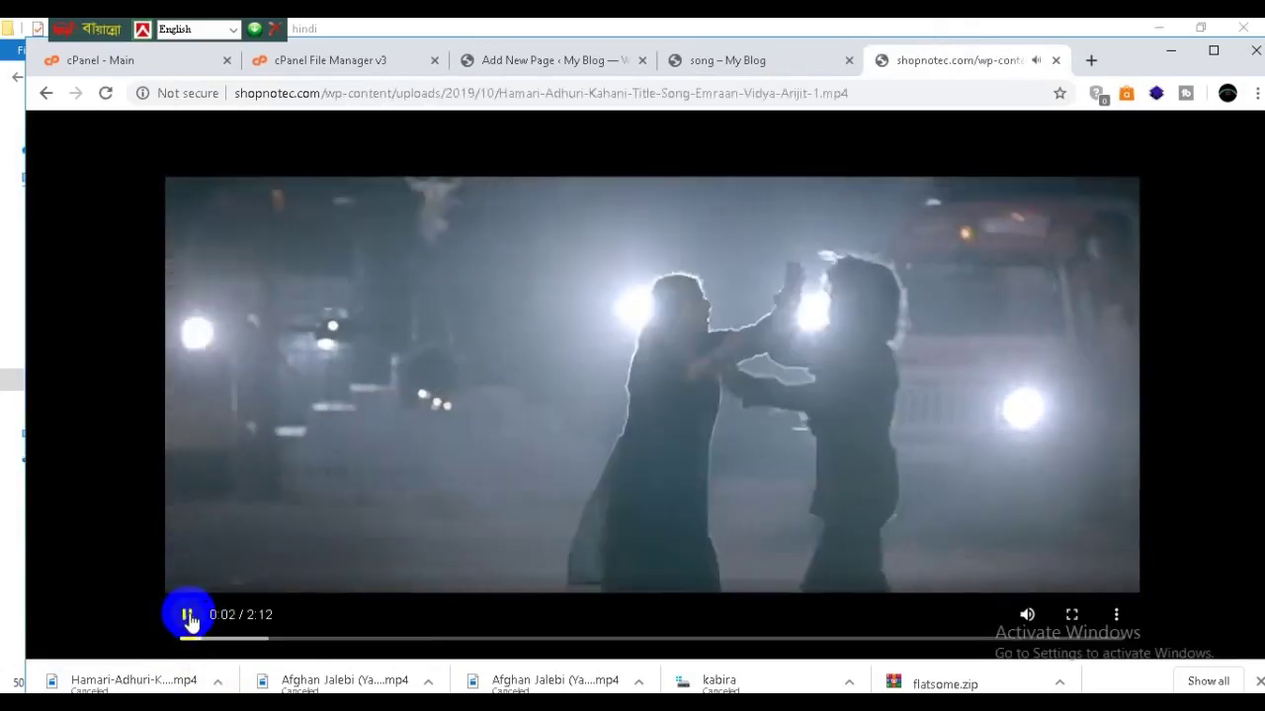
pyautogui.click(186, 615)
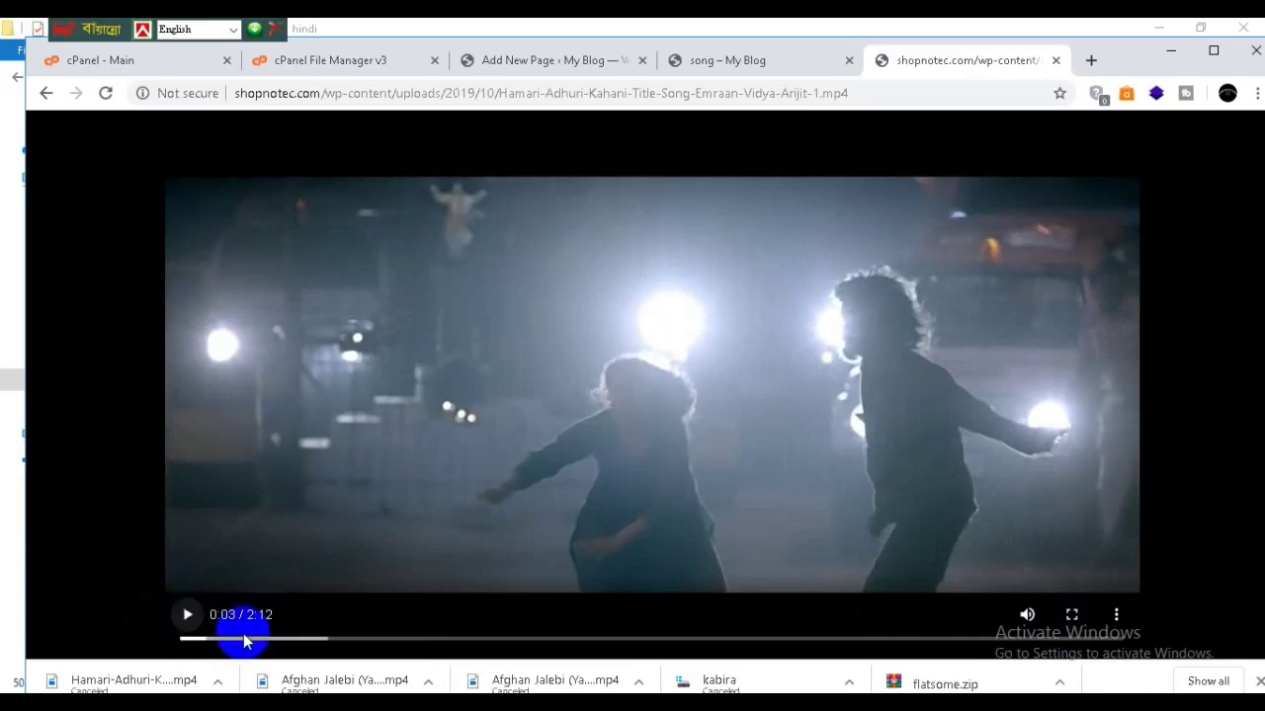
pyautogui.press('space')
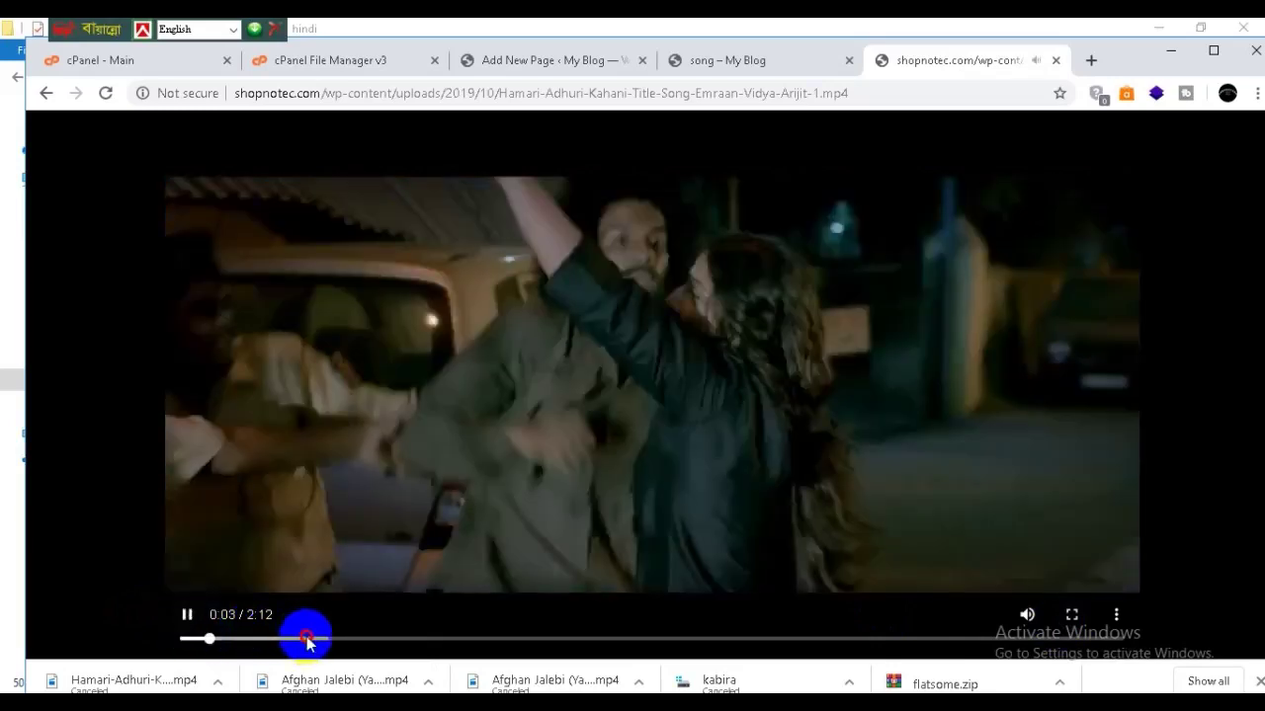
# Pause the song video, check the player's extra options, and back out of the live song page to the blank new tab.
pyautogui.click(187, 615)
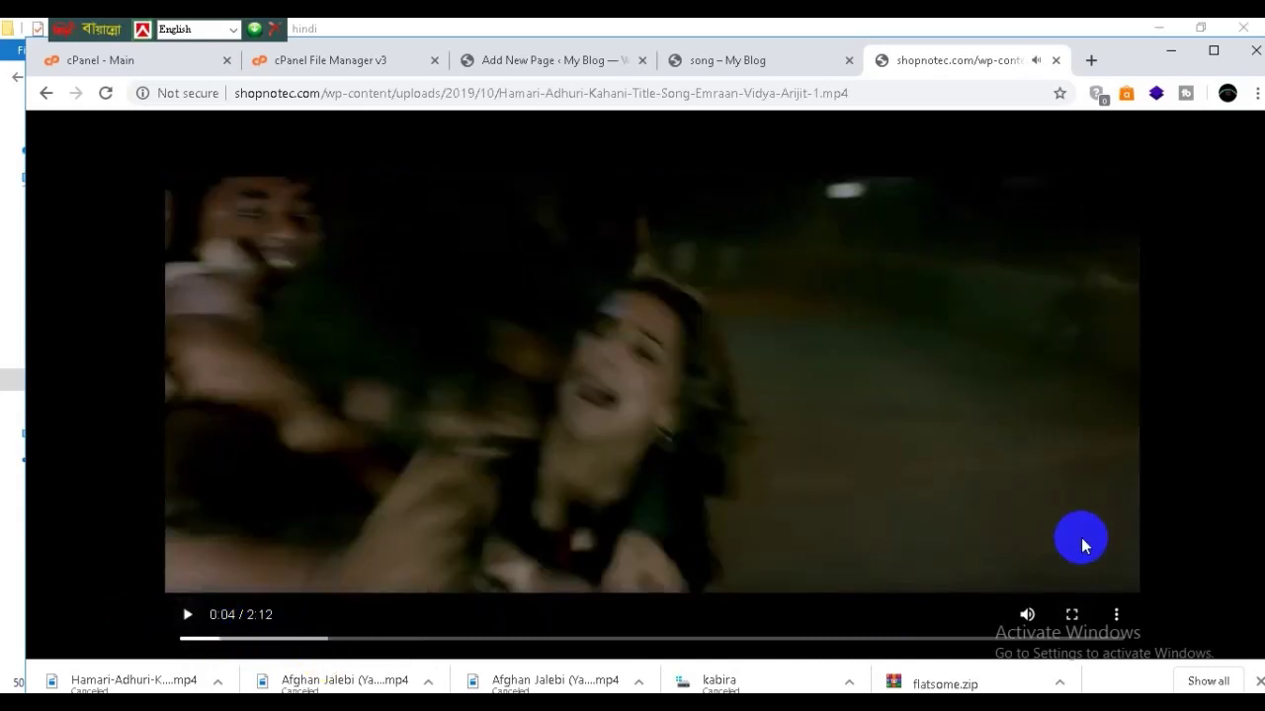
pyautogui.click(1119, 618)
pyautogui.click(1185, 576)
pyautogui.click(47, 92)
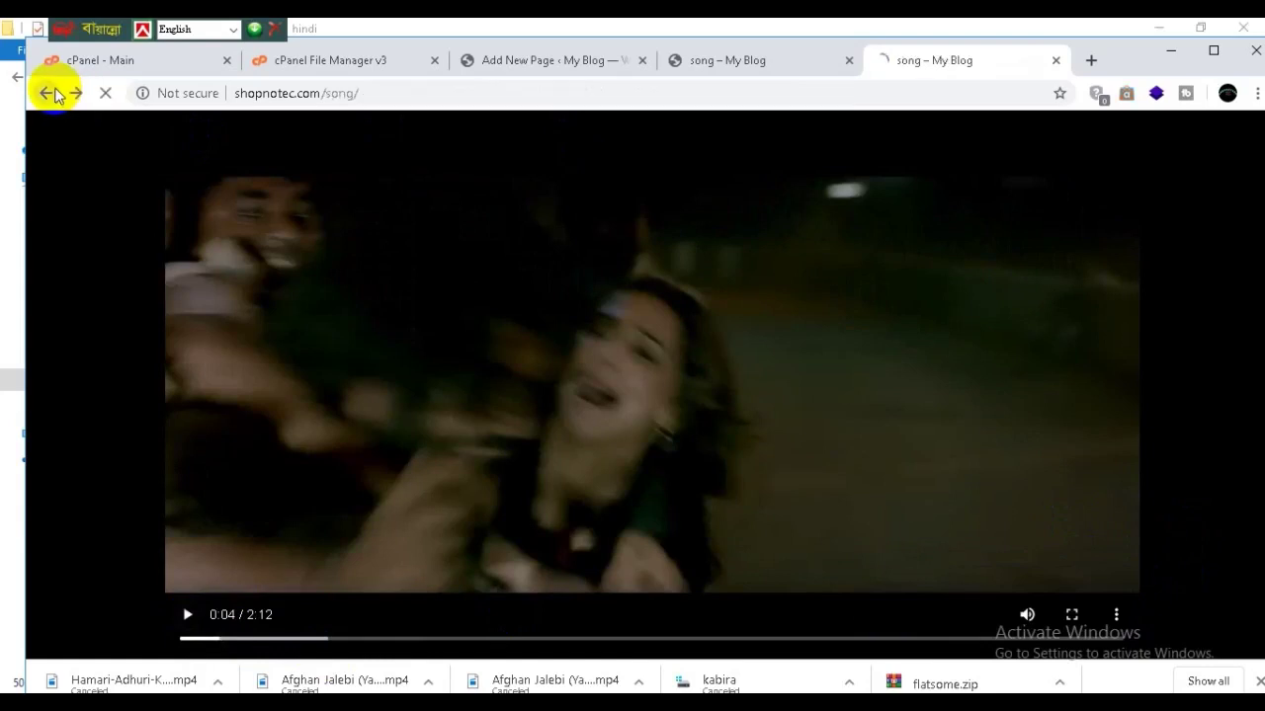
pyautogui.click(47, 93)
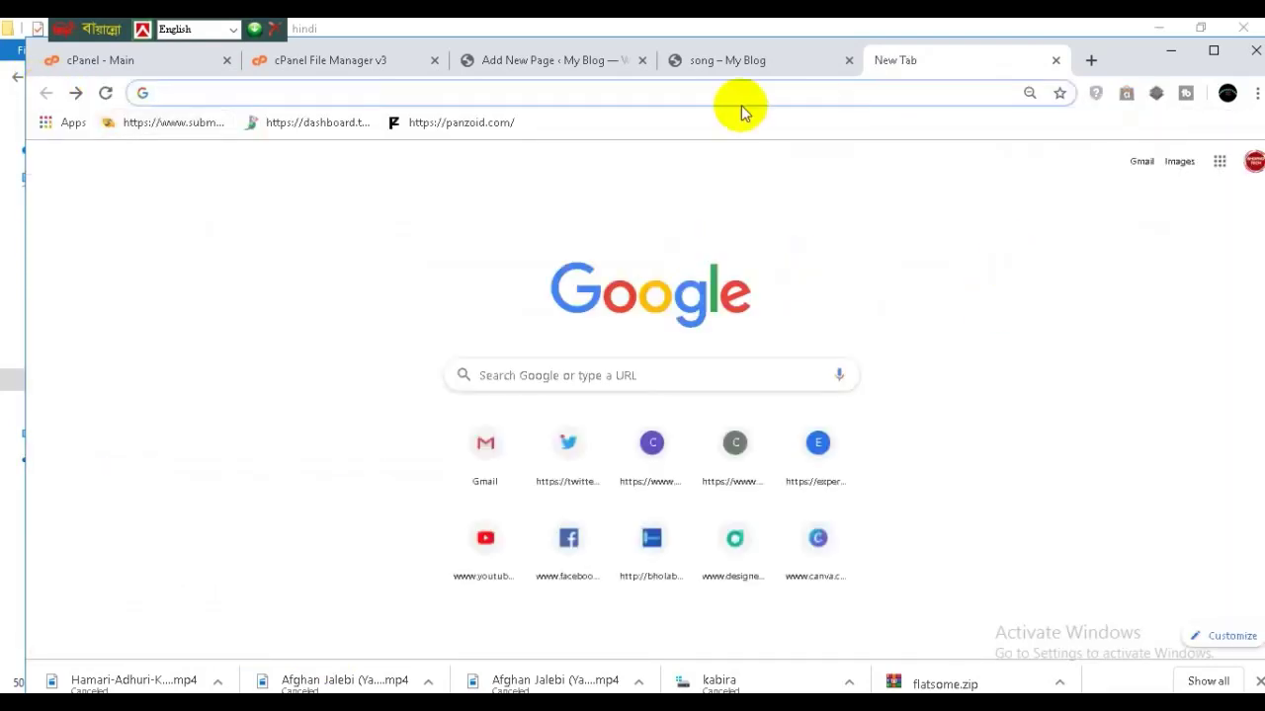
# Compare the previewed "song" page with its published version in the editor, and open the list of all WordPress pages.
pyautogui.click(703, 59)
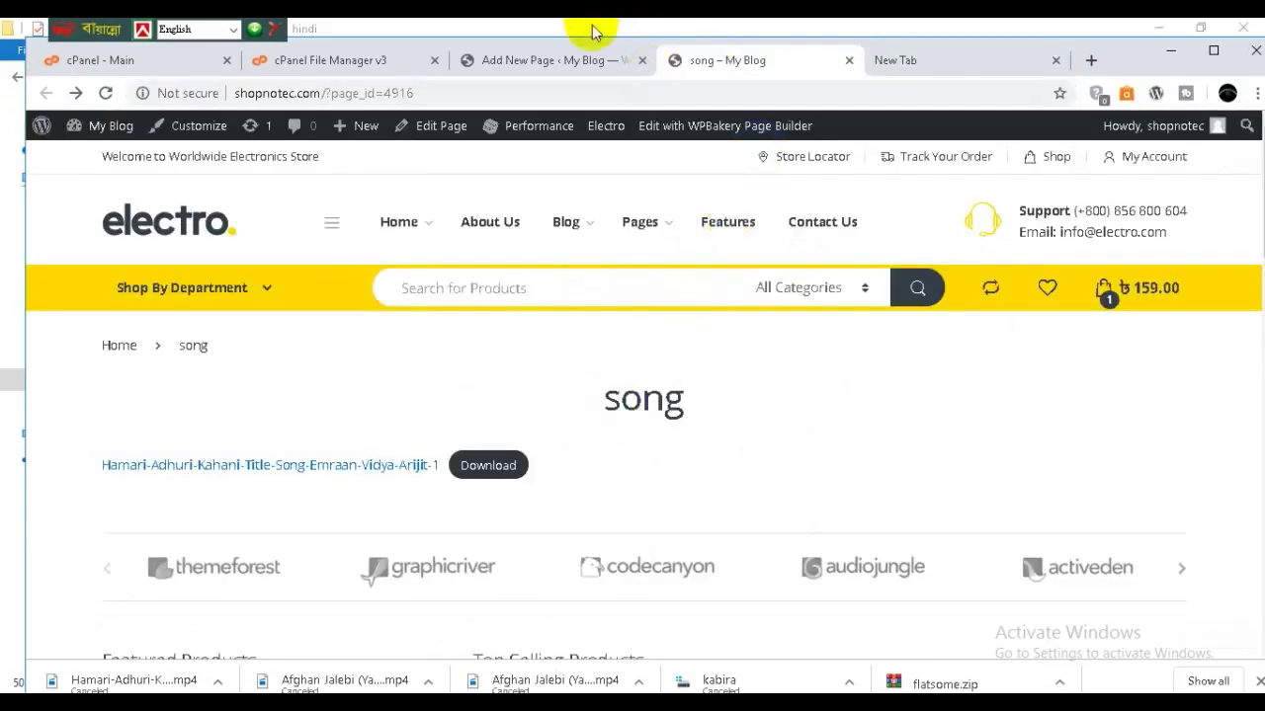
pyautogui.click(529, 59)
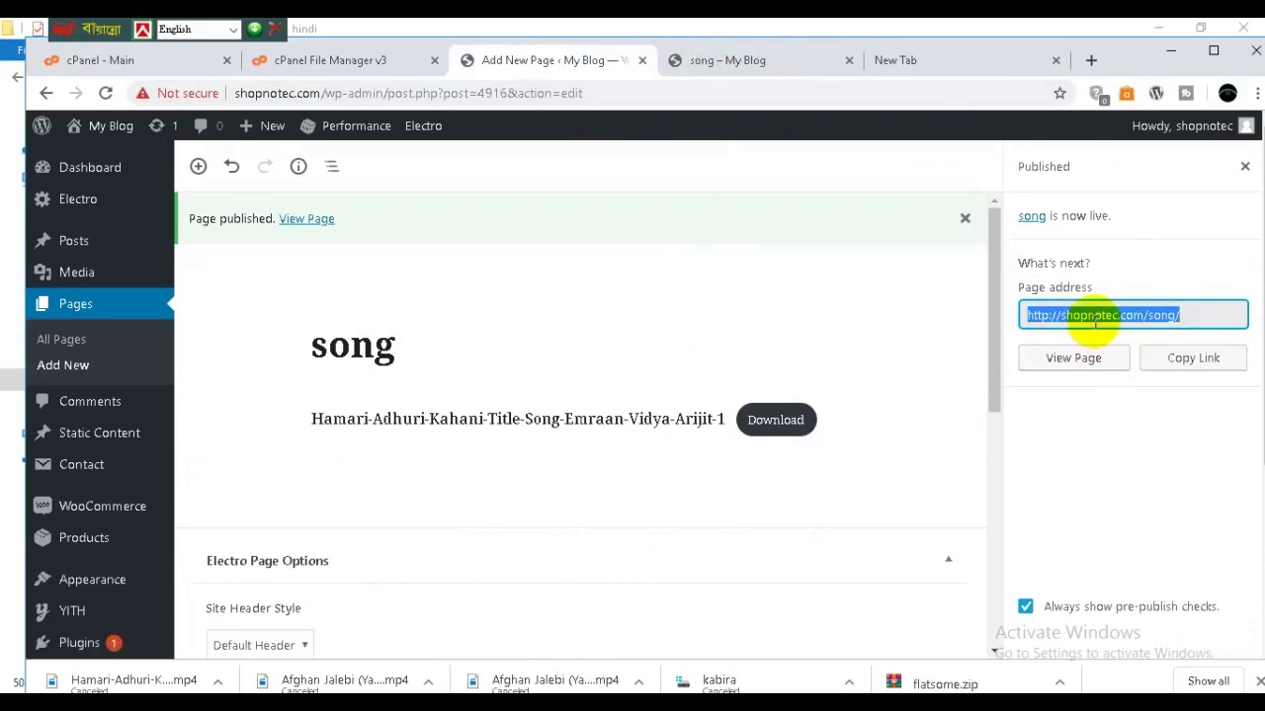
pyautogui.click(733, 67)
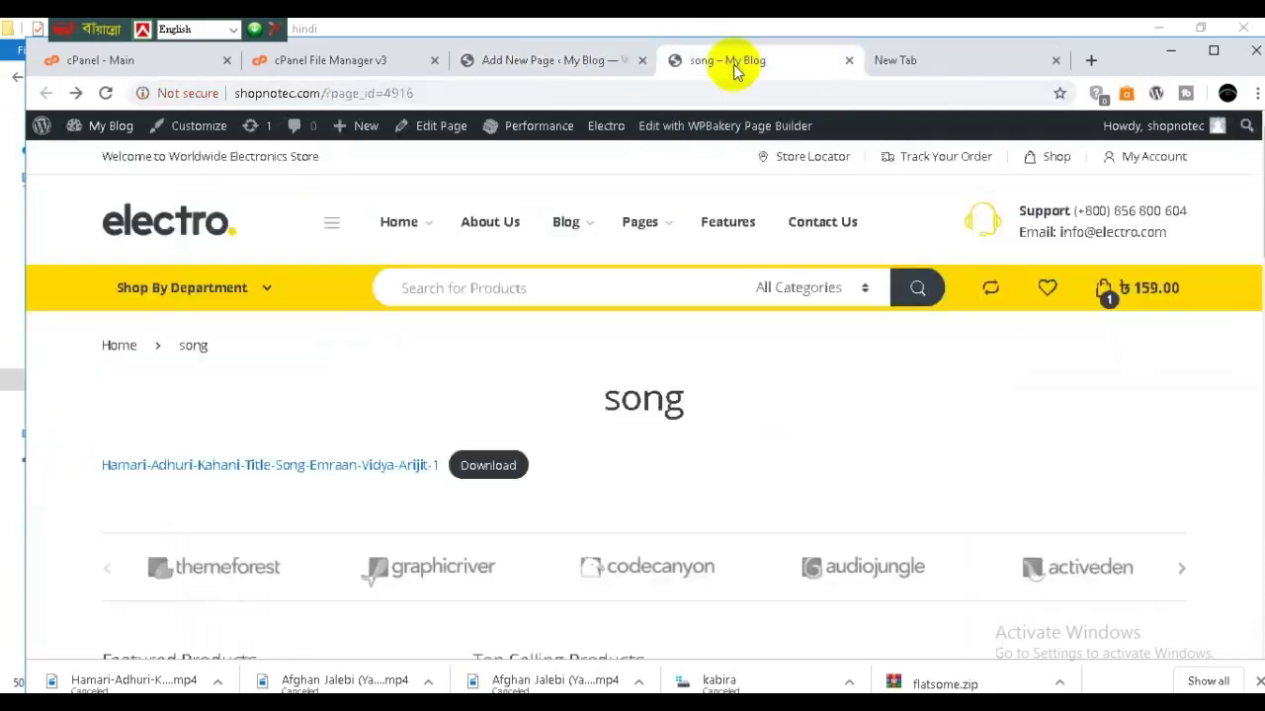
pyautogui.click(511, 62)
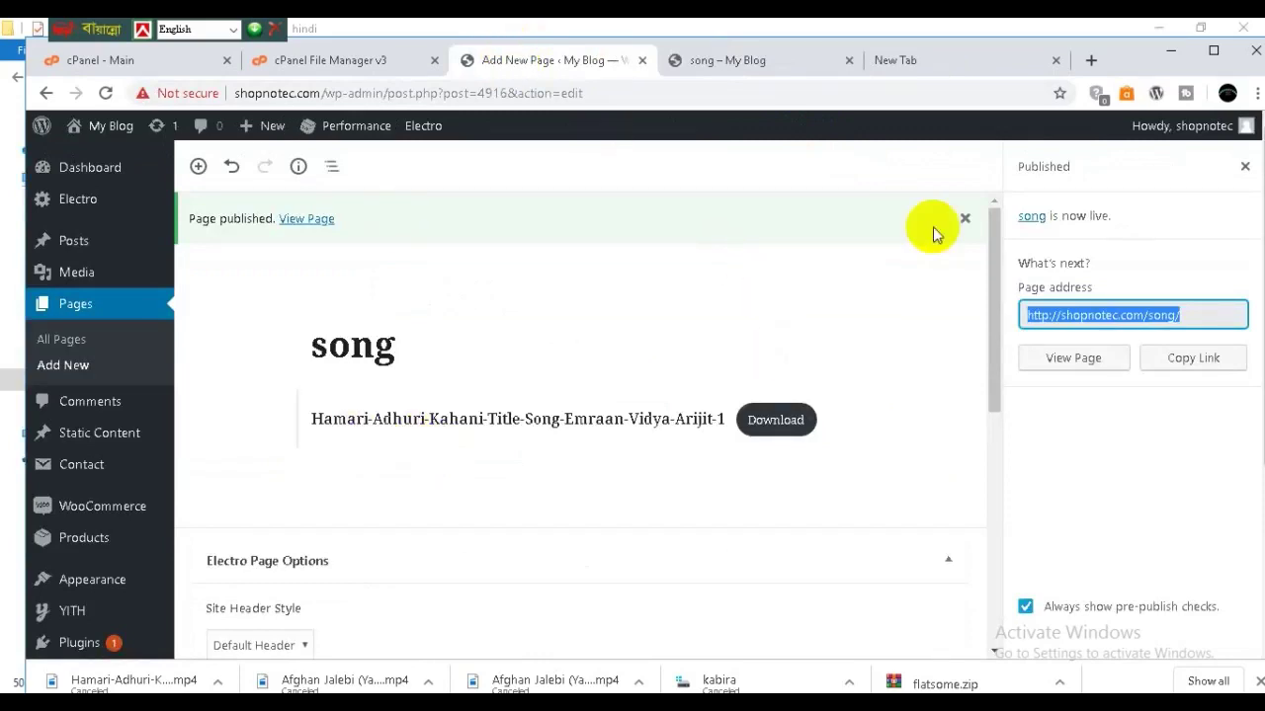
pyautogui.click(56, 354)
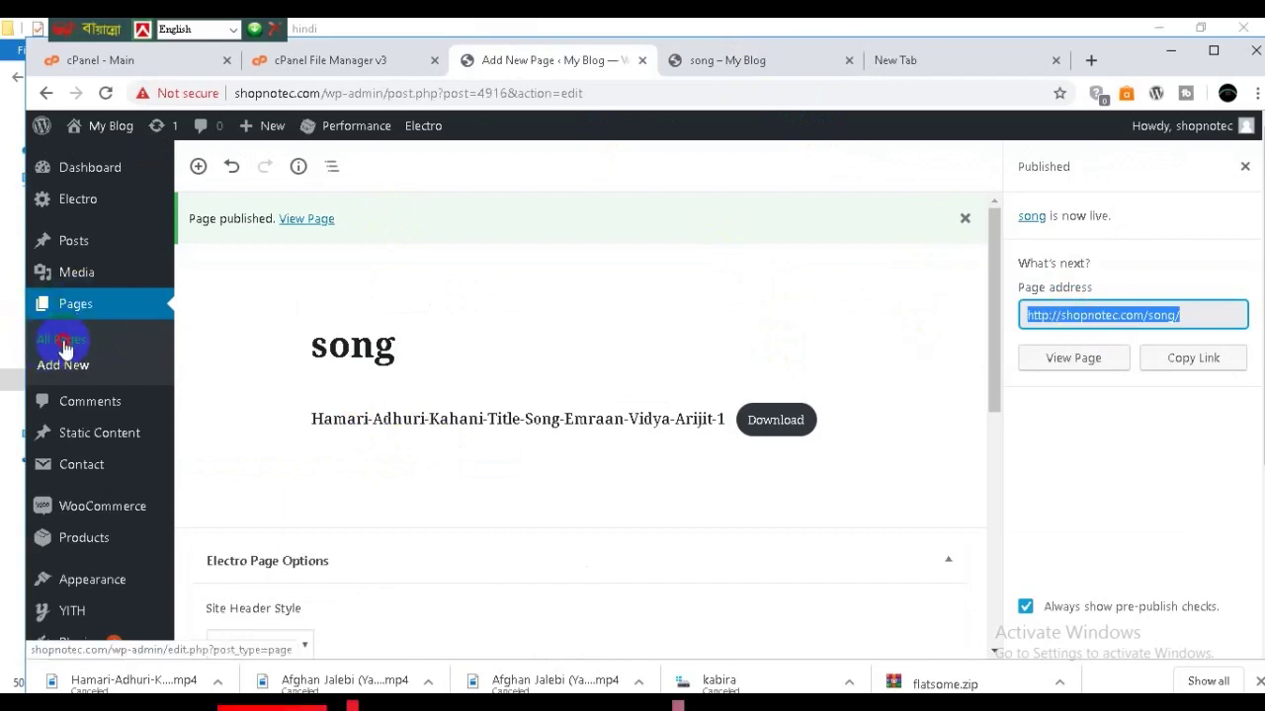
pyautogui.click(63, 342)
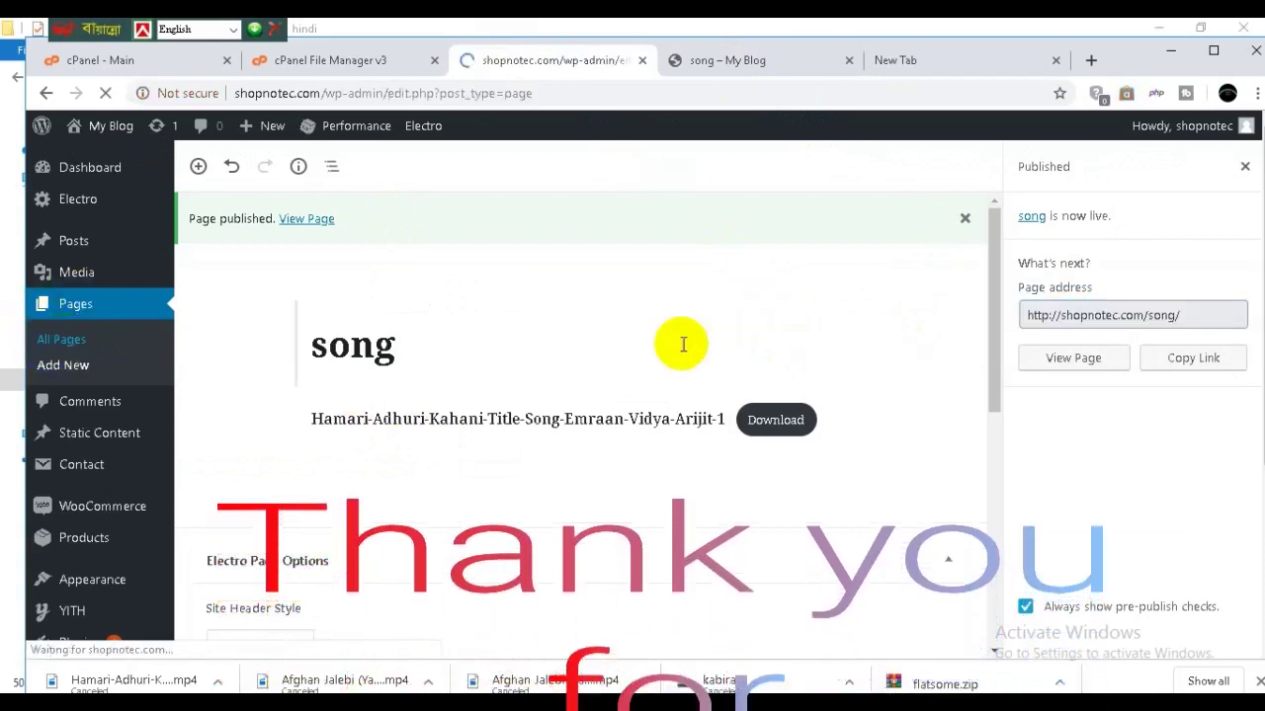